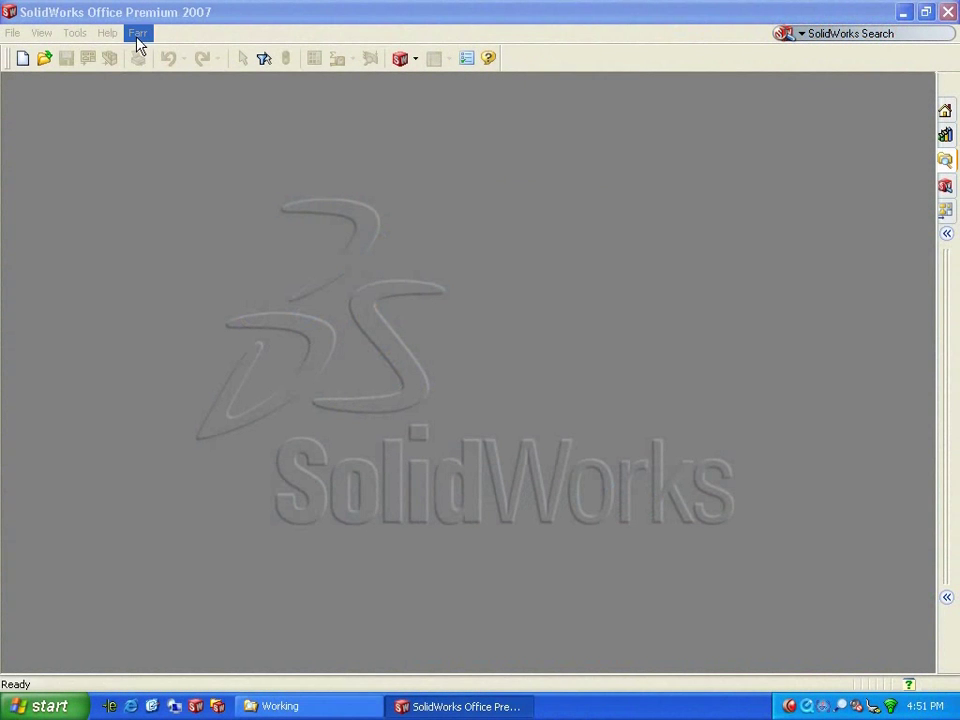
- Create a new Farr GS Sales Config project named Nestle2007-32
{"action": "left_click", "coordinate": [137, 38]}
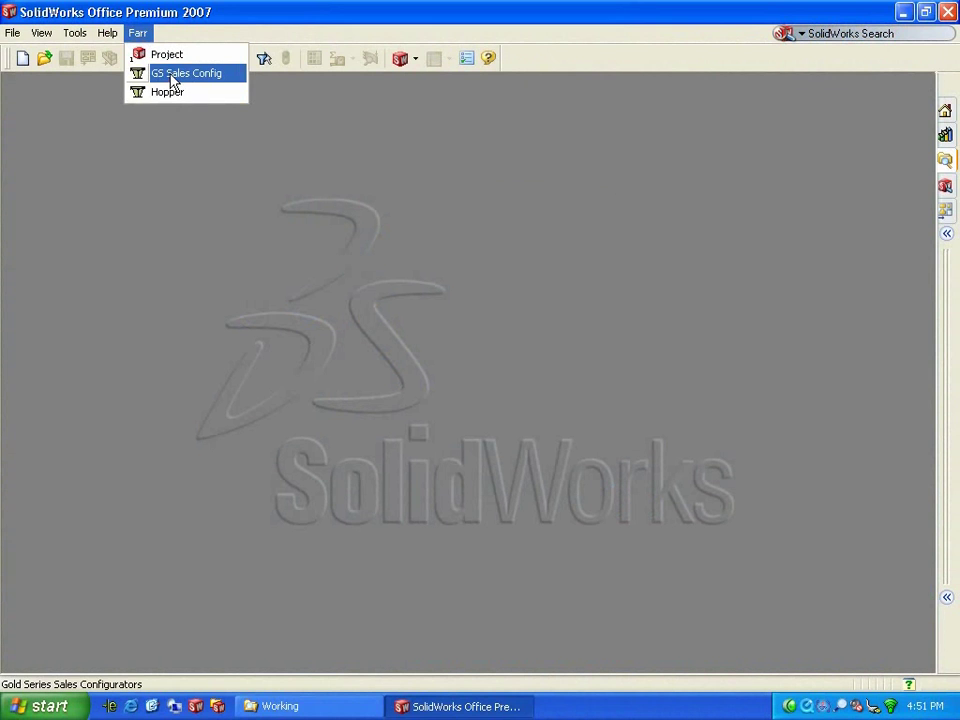
{"action": "left_click", "coordinate": [170, 72]}
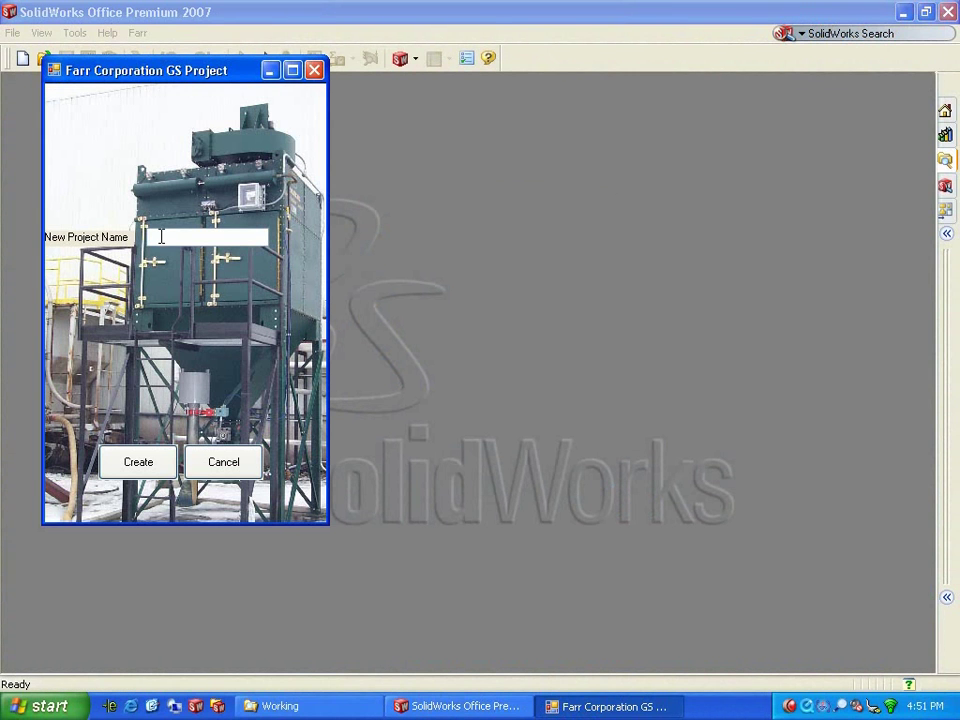
{"action": "type", "text": "Nestle2007-32"}
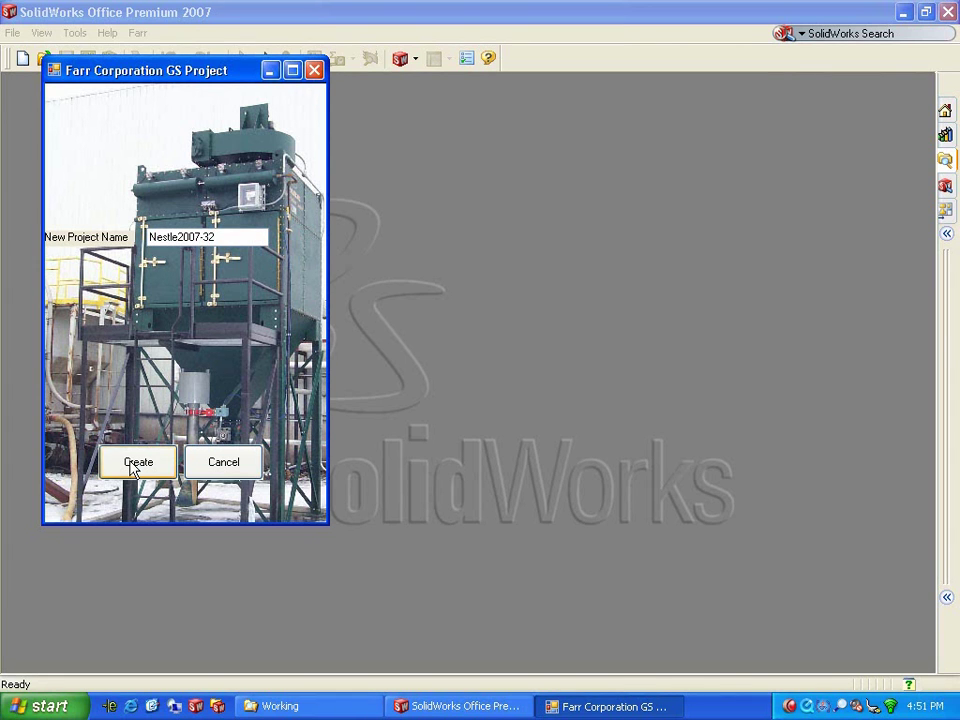
{"action": "left_click", "coordinate": [135, 464]}
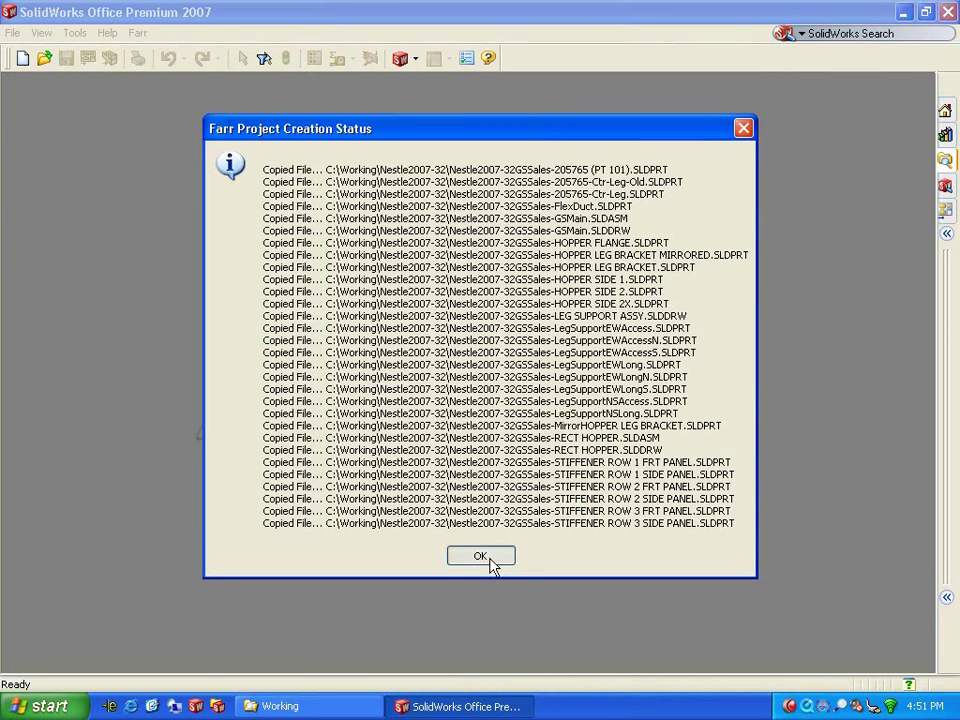
{"action": "left_click", "coordinate": [490, 561]}
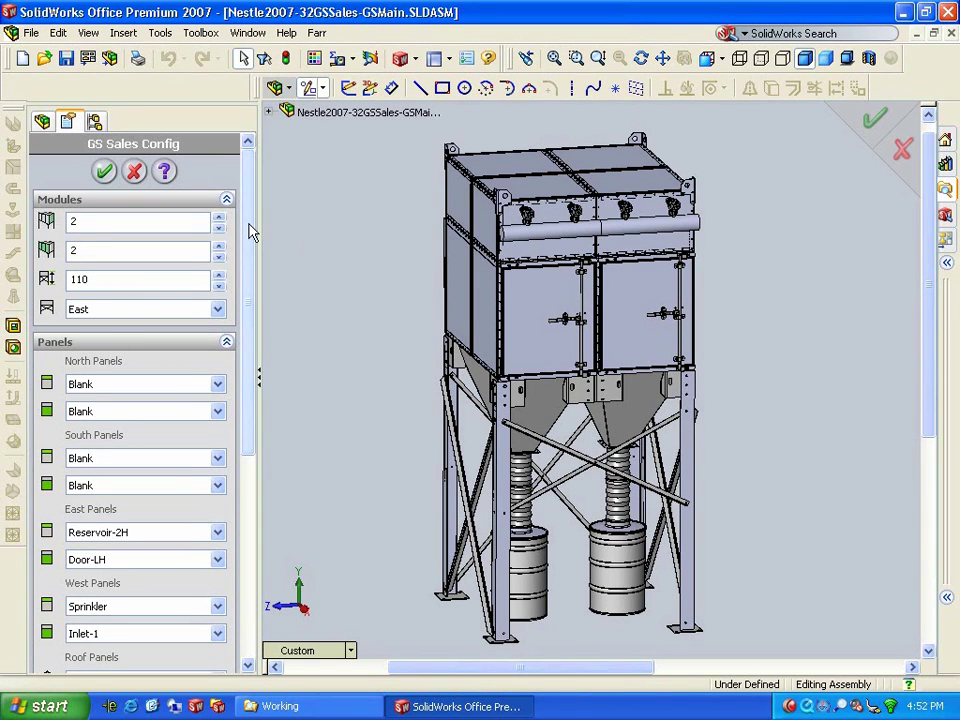
- Set the two module counts of the collector to 3 and 7
{"action": "left_click_drag", "start_coordinate": [250, 220], "coordinate": [253, 440]}
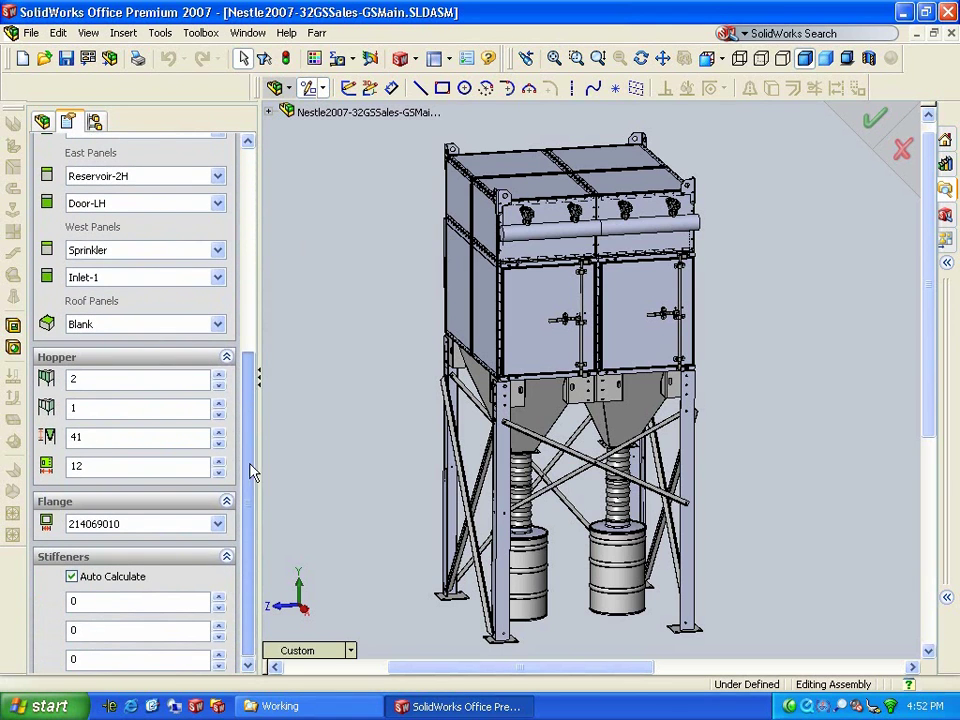
{"action": "left_click_drag", "start_coordinate": [249, 551], "coordinate": [218, 235]}
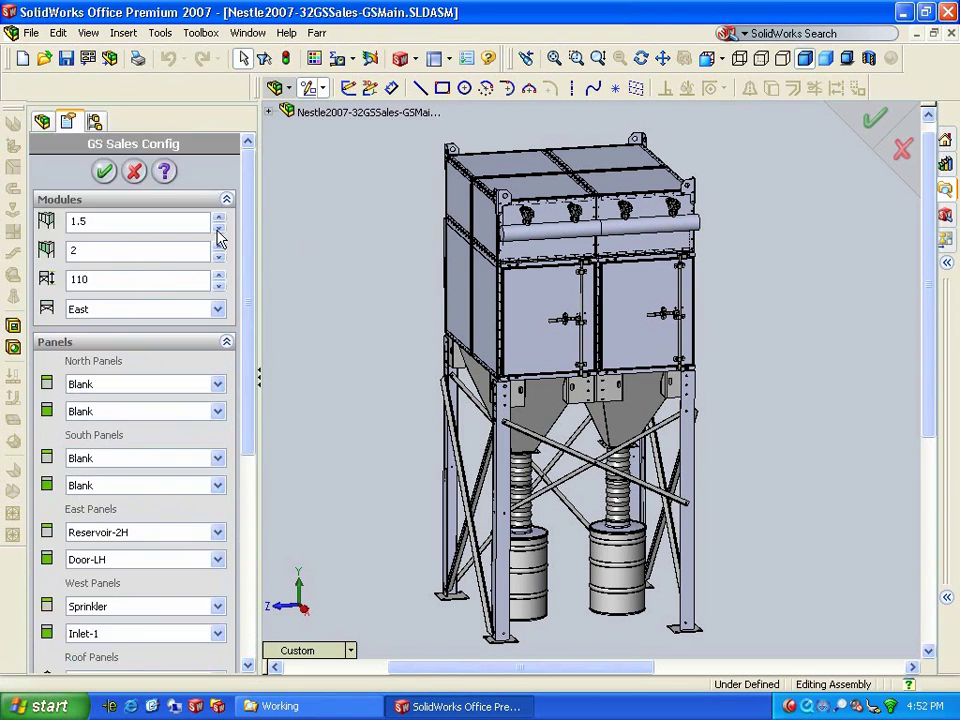
{"action": "left_click", "coordinate": [218, 228]}
{"action": "left_click", "coordinate": [220, 218]}
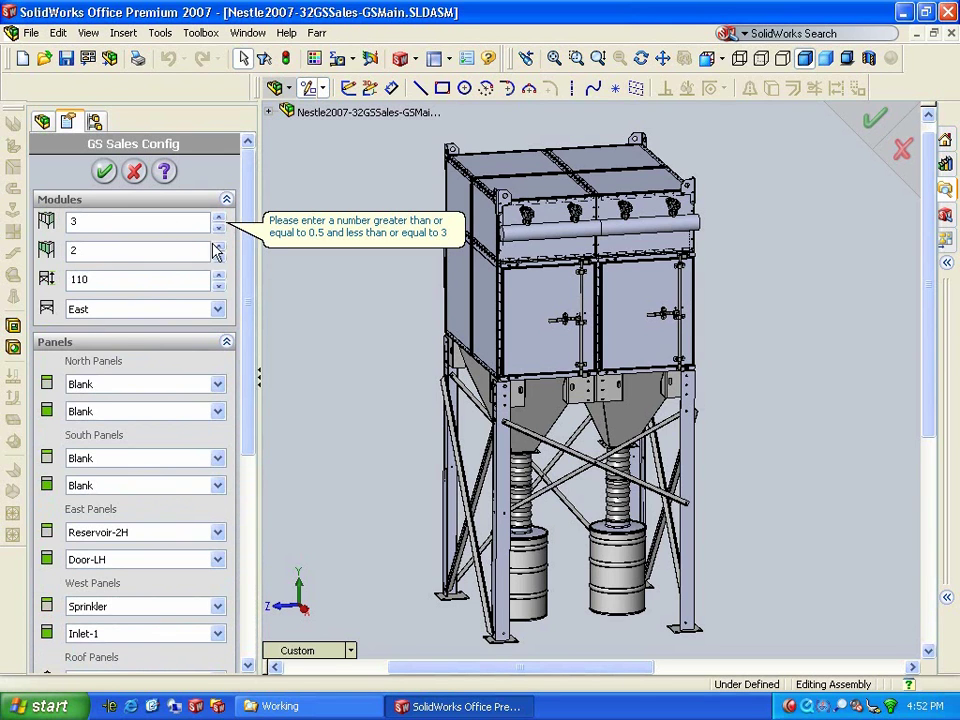
{"action": "left_click", "coordinate": [218, 258]}
{"action": "left_click", "coordinate": [218, 245]}
{"action": "left_click", "coordinate": [220, 248]}
{"action": "left_click", "coordinate": [220, 259]}
{"action": "left_click", "coordinate": [220, 259]}
{"action": "left_click", "coordinate": [219, 259]}
- Set the modules' leg height to 120 and choose East as the support side
{"action": "left_click_drag", "start_coordinate": [201, 279], "coordinate": [64, 289]}
{"action": "type", "text": "12"}
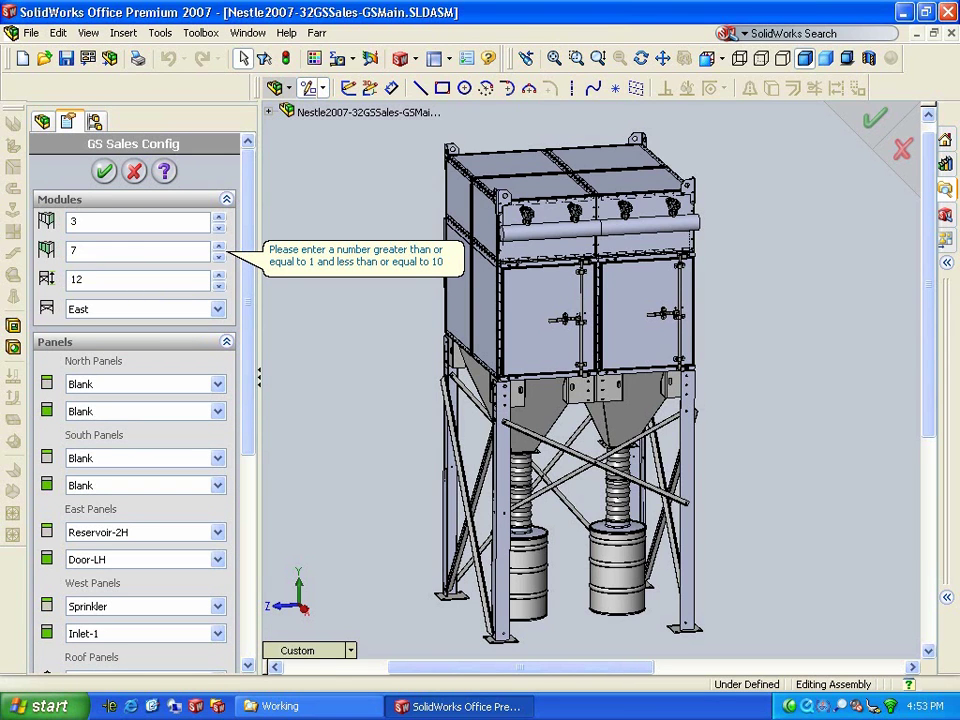
{"action": "left_click", "coordinate": [215, 310]}
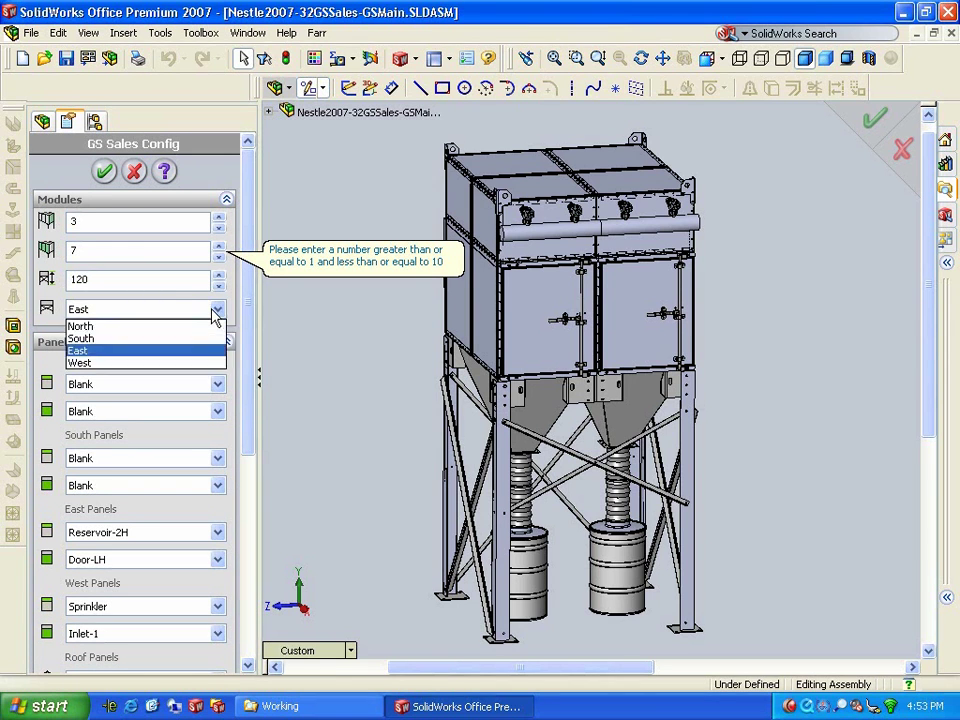
{"action": "left_click", "coordinate": [128, 351]}
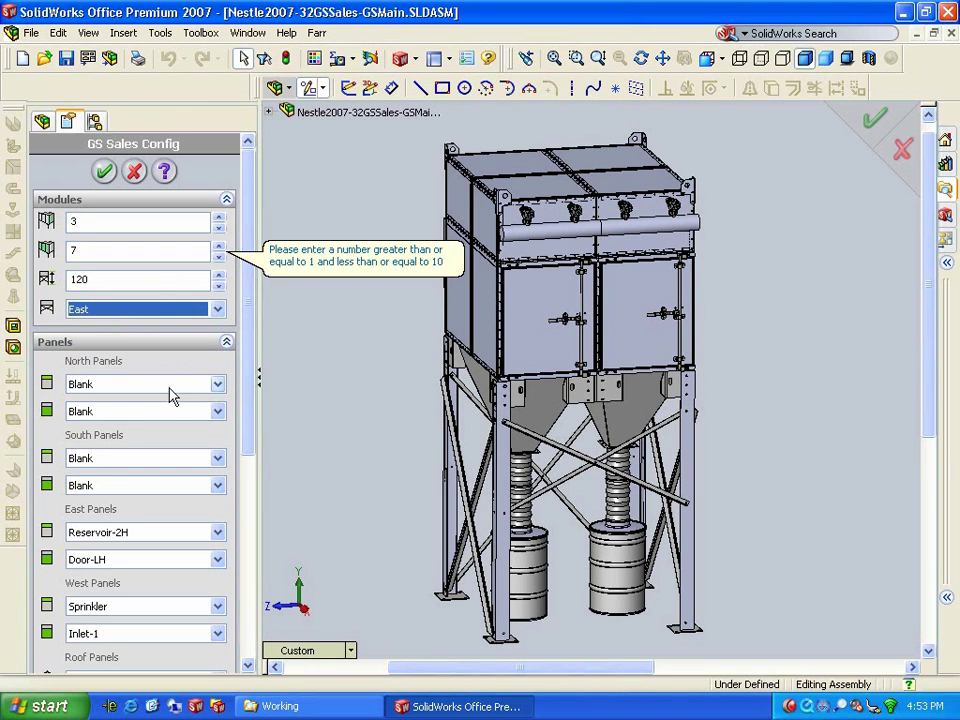
- Set the upper east panel to Reservoir-4H and the lower east panel to Door-RH
{"action": "scroll", "coordinate": [249, 407], "scroll_direction": "down", "scroll_amount": 1}
{"action": "left_click_drag", "start_coordinate": [249, 407], "coordinate": [249, 424]}
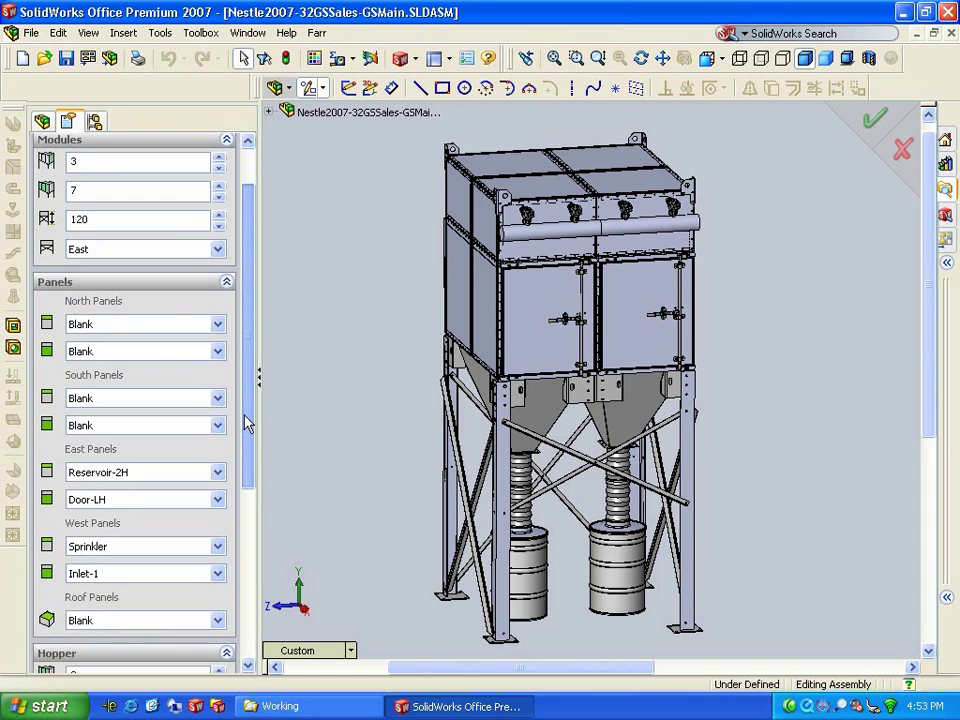
{"action": "scroll", "coordinate": [242, 420], "scroll_direction": "down", "scroll_amount": 1}
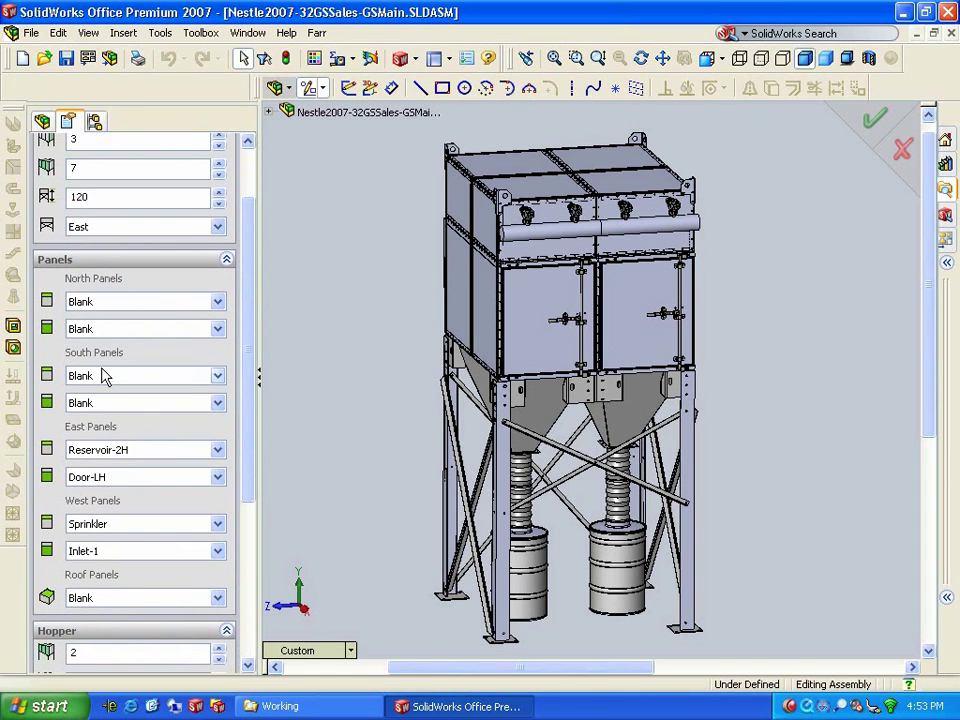
{"action": "scroll", "coordinate": [241, 446], "scroll_direction": "down", "scroll_amount": 3}
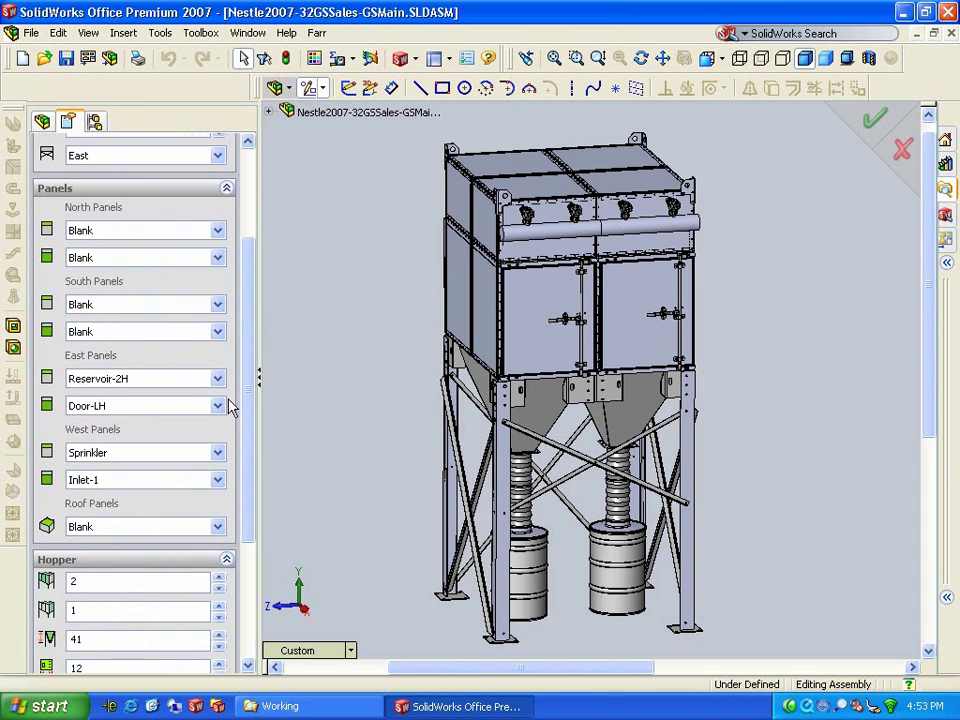
{"action": "left_click", "coordinate": [218, 379]}
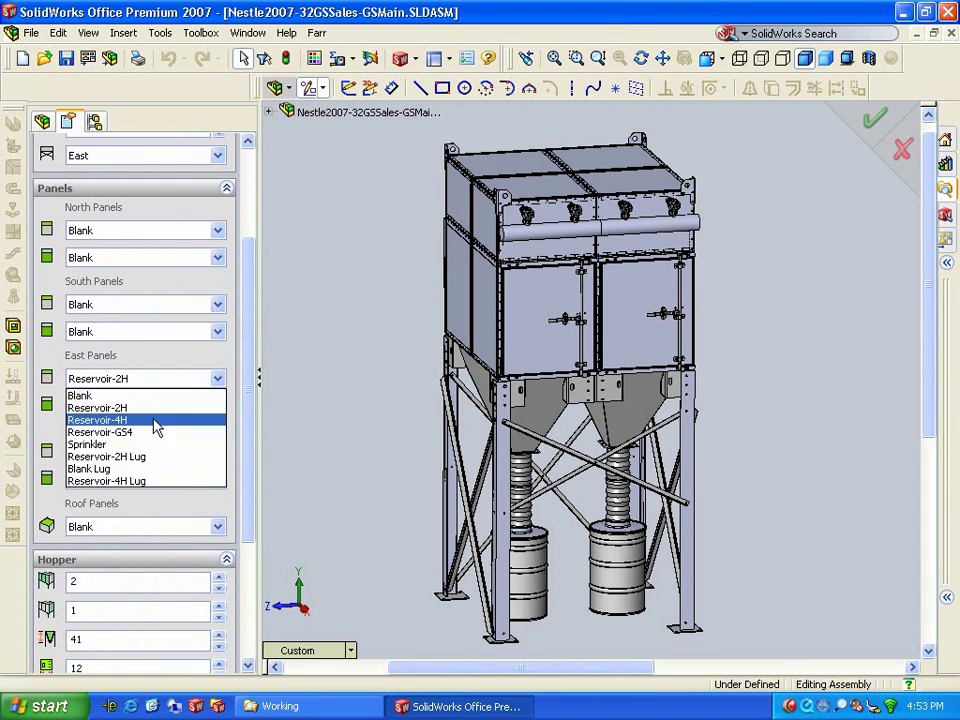
{"action": "left_click", "coordinate": [155, 422]}
{"action": "left_click", "coordinate": [212, 406]}
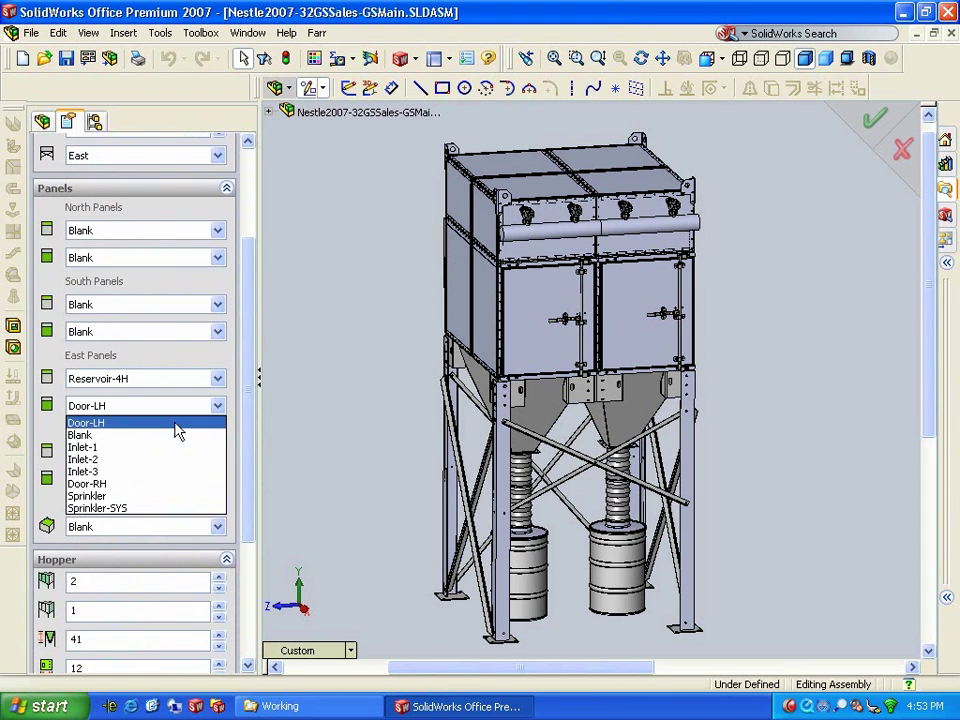
{"action": "left_click", "coordinate": [140, 486]}
- Set the upper west panel to Blank and the roof panel to Sprinkler
{"action": "scroll", "coordinate": [242, 444], "scroll_direction": "down", "scroll_amount": 2}
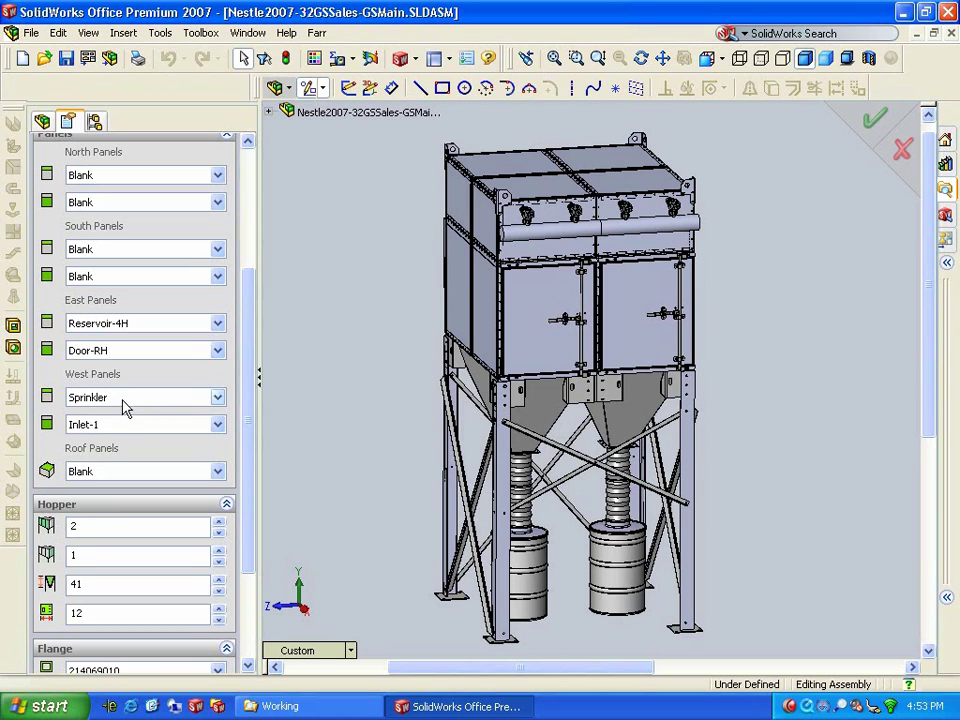
{"action": "left_click", "coordinate": [217, 398]}
{"action": "left_click", "coordinate": [176, 417]}
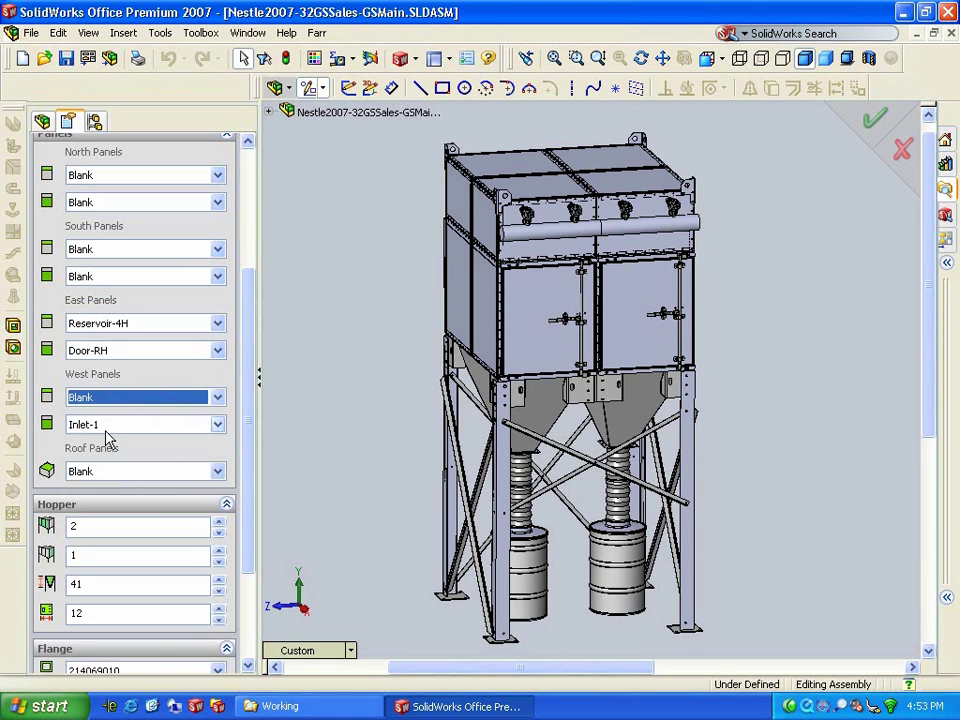
{"action": "left_click_drag", "start_coordinate": [246, 416], "coordinate": [252, 492]}
{"action": "left_click", "coordinate": [216, 339]}
{"action": "left_click", "coordinate": [167, 369]}
- Set the hopper's first module count to 3
{"action": "scroll", "coordinate": [251, 400], "scroll_direction": "down", "scroll_amount": 1}
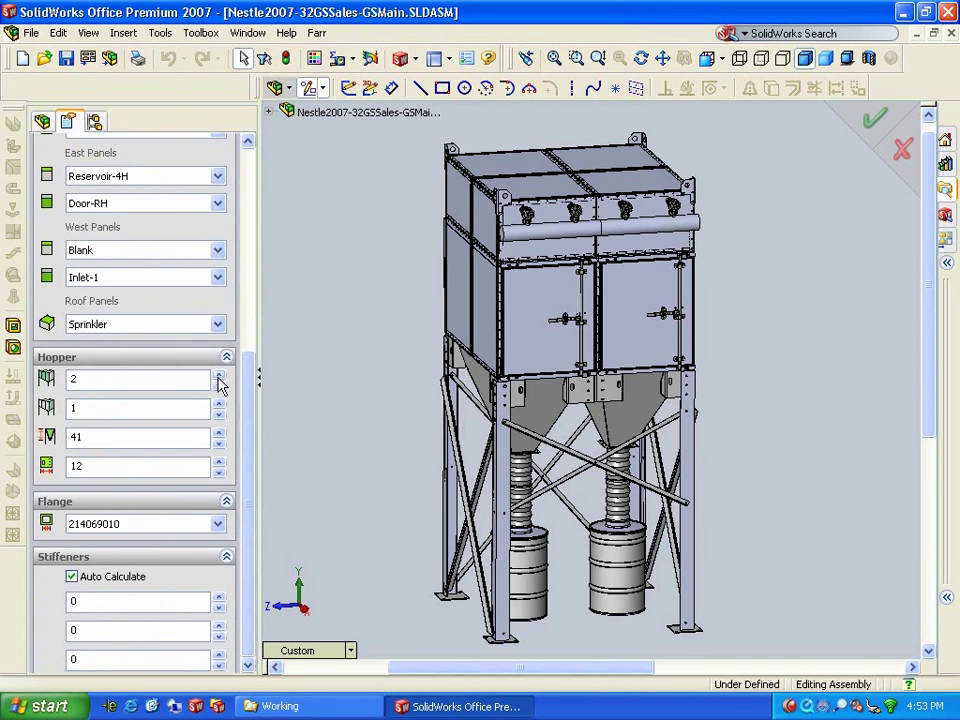
{"action": "left_click", "coordinate": [218, 386]}
{"action": "left_click", "coordinate": [219, 380]}
{"action": "left_click", "coordinate": [219, 380]}
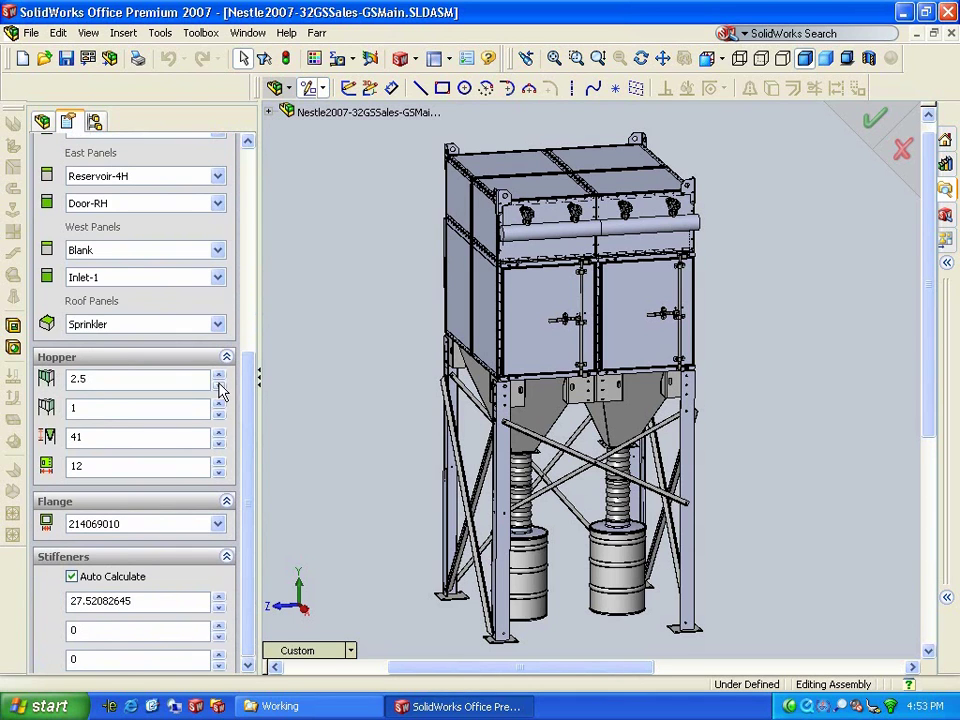
{"action": "left_click", "coordinate": [219, 387]}
{"action": "left_click", "coordinate": [219, 380]}
{"action": "left_click", "coordinate": [219, 380]}
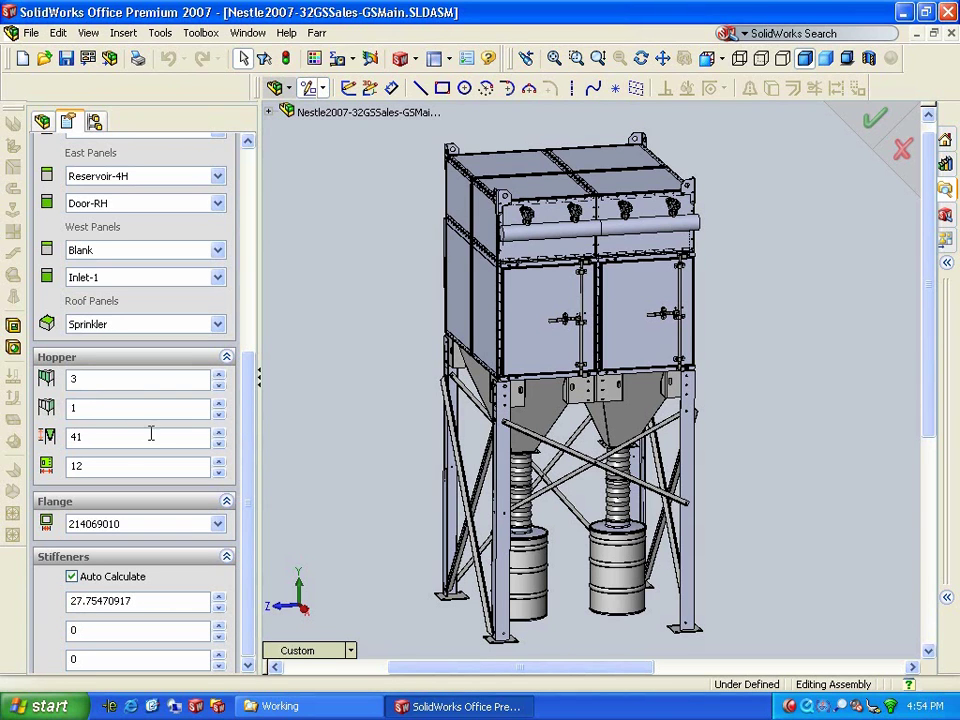
- Set the hopper height to 54 and leave the hopper dimension below it at 12
{"action": "left_click_drag", "start_coordinate": [112, 436], "coordinate": [62, 437]}
{"action": "type", "text": "5"}
{"action": "left_click", "coordinate": [120, 461]}
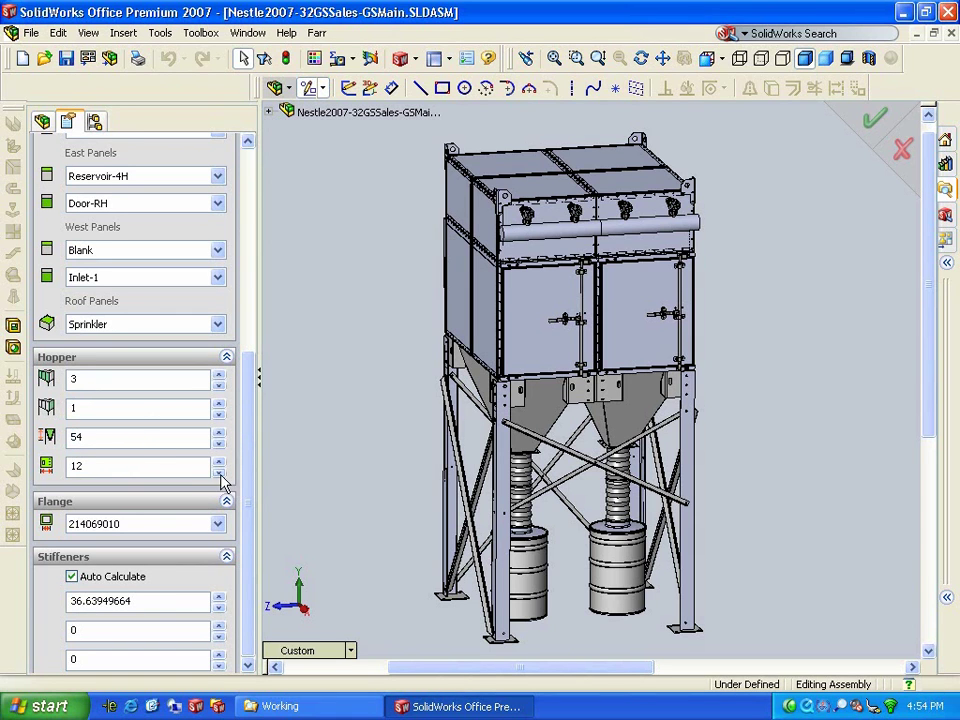
{"action": "left_click", "coordinate": [219, 472]}
{"action": "left_click", "coordinate": [219, 462]}
{"action": "left_click", "coordinate": [219, 472]}
{"action": "left_click", "coordinate": [219, 462]}
- Switch the hopper flange to CUSTOM and look through its part number, dimension and hole settings
{"action": "left_click", "coordinate": [218, 525]}
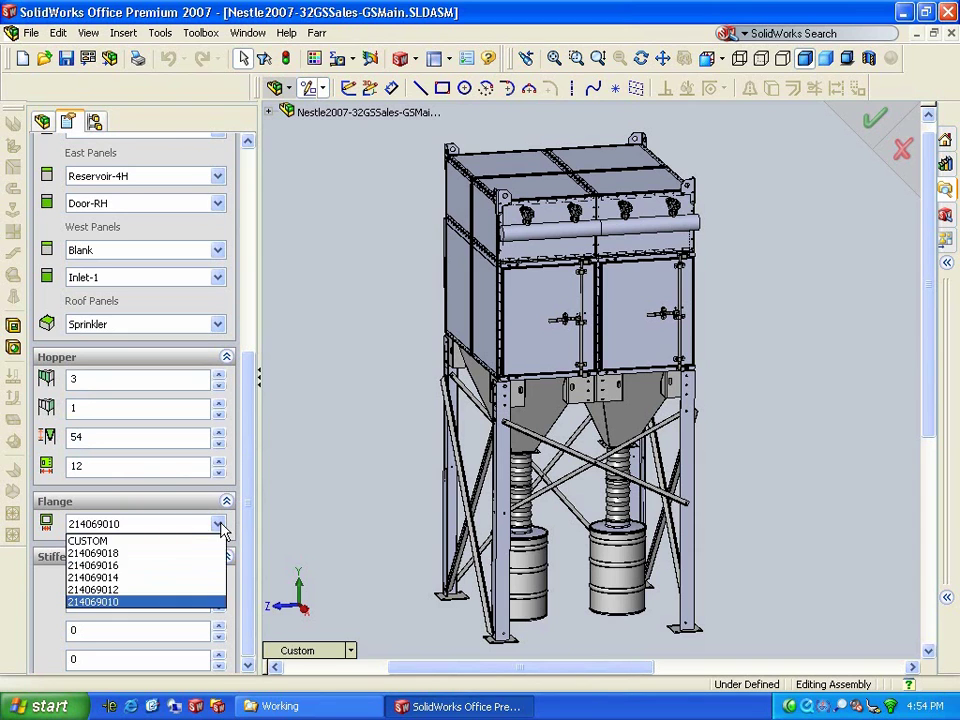
{"action": "left_click", "coordinate": [149, 543]}
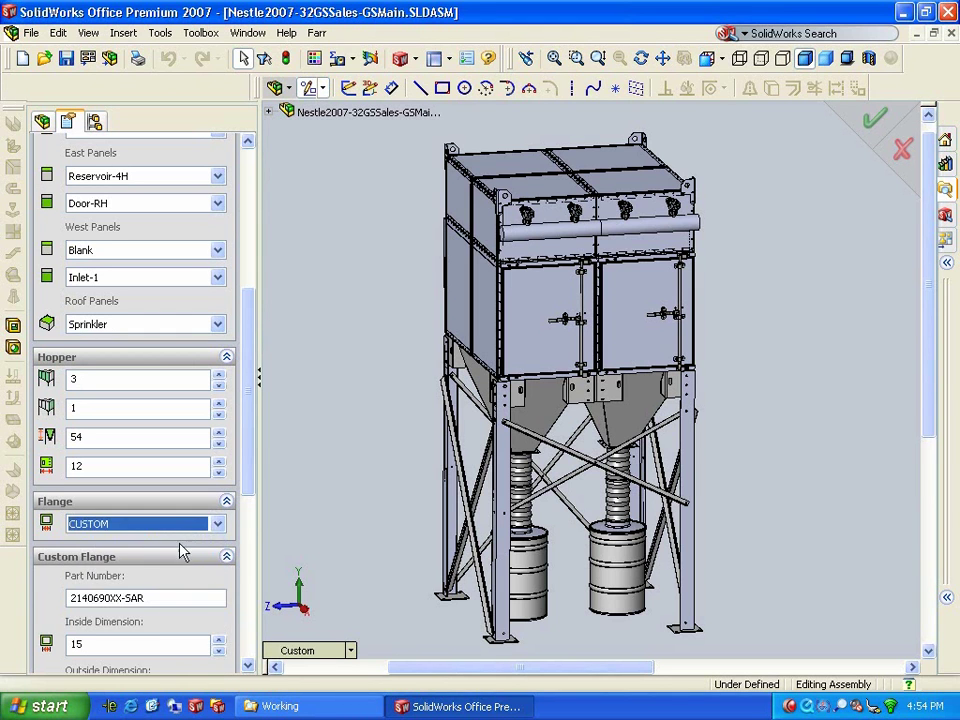
{"action": "left_click_drag", "start_coordinate": [249, 470], "coordinate": [228, 607]}
{"action": "scroll", "coordinate": [228, 607], "scroll_direction": "down", "scroll_amount": 1}
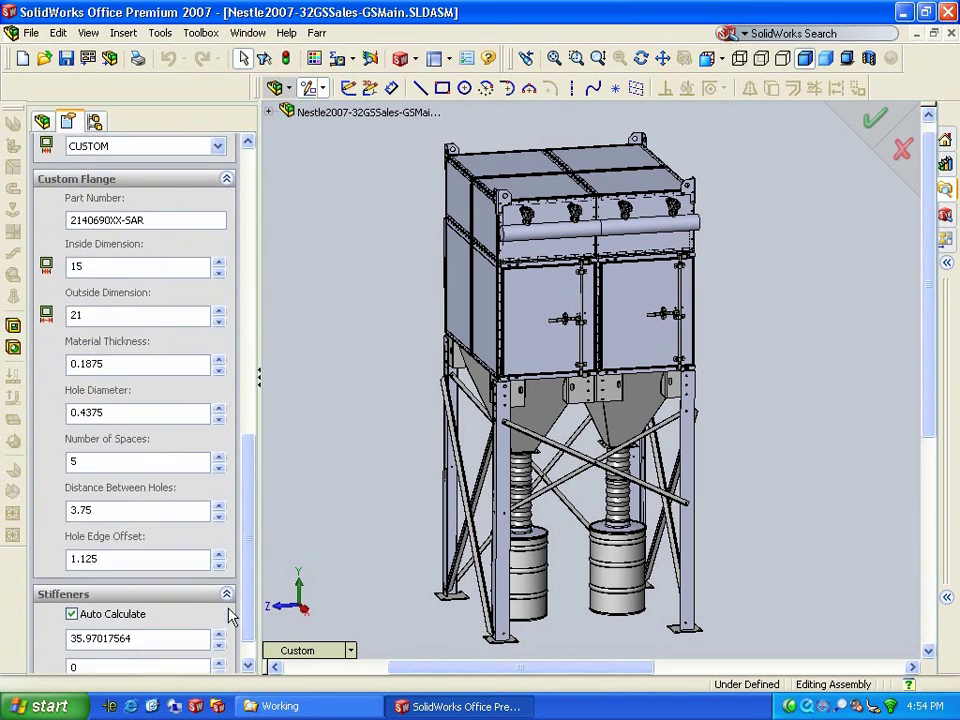
{"action": "left_click_drag", "start_coordinate": [161, 219], "coordinate": [66, 219]}
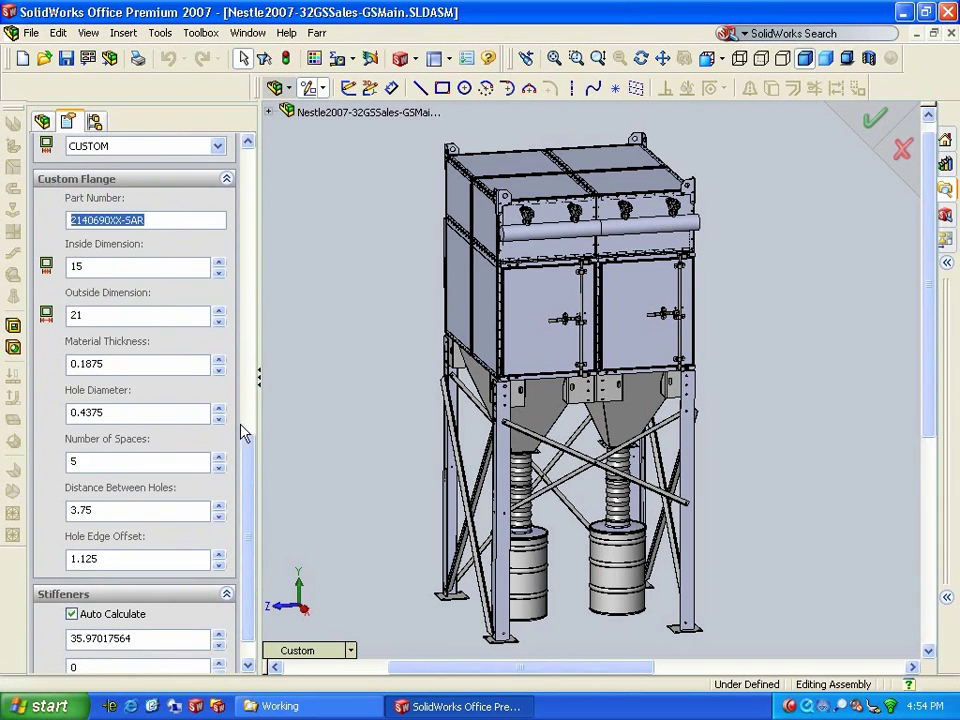
- Set the hopper flange to 214069012 and apply the configuration to the assembly
{"action": "scroll", "coordinate": [183, 345], "scroll_direction": "up", "scroll_amount": 5}
{"action": "left_click", "coordinate": [217, 335]}
{"action": "left_click", "coordinate": [140, 402]}
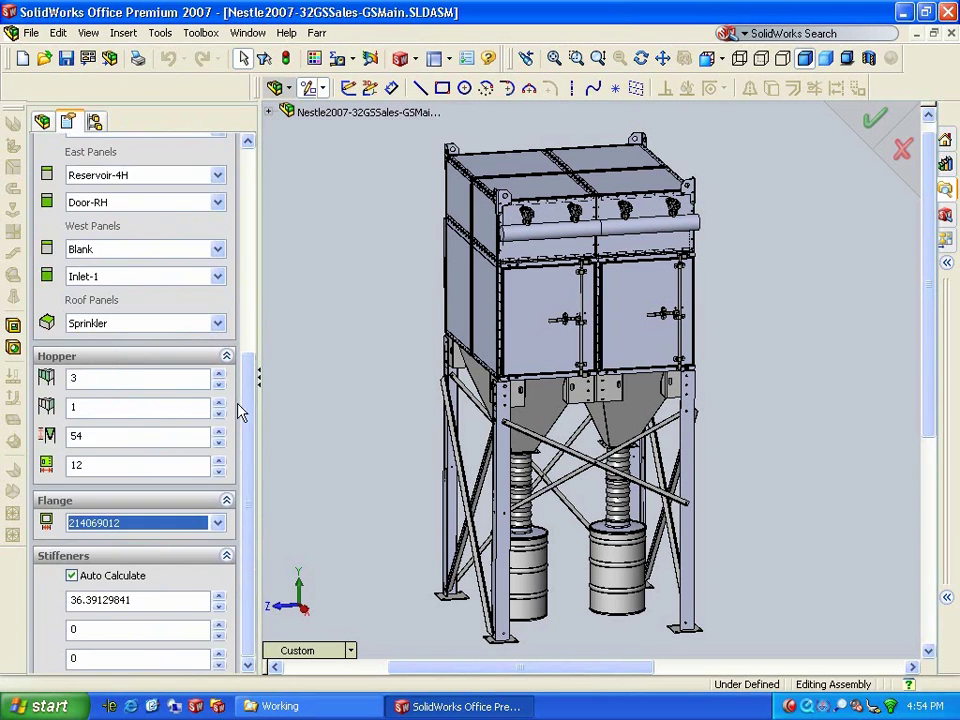
{"action": "left_click_drag", "start_coordinate": [245, 411], "coordinate": [270, 204]}
{"action": "left_click", "coordinate": [105, 172]}
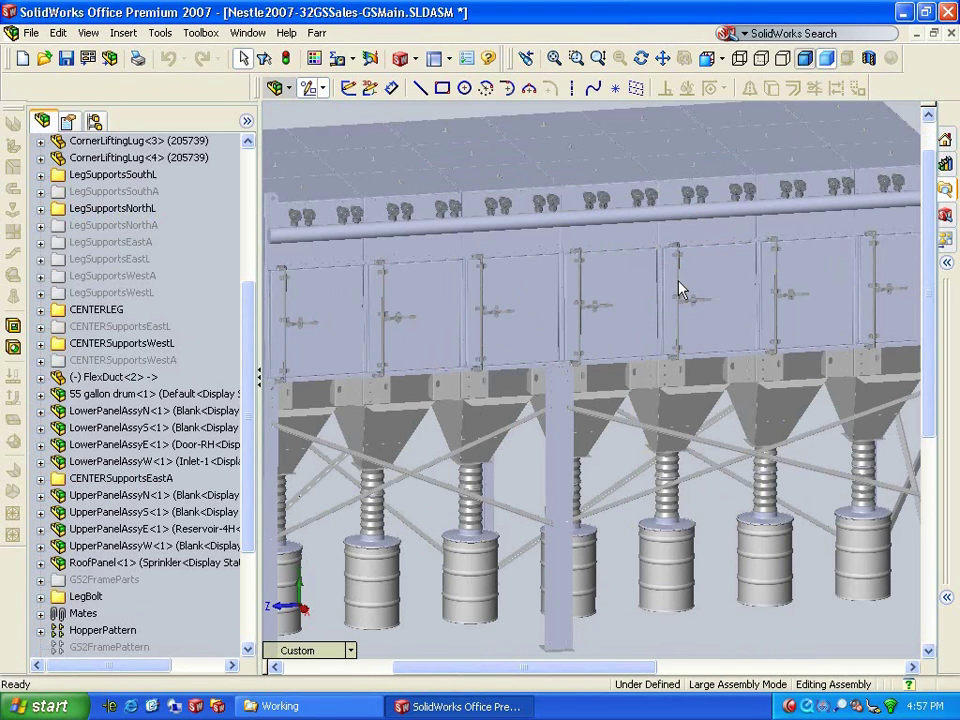
- Examine the rebuilt collector assembly from several directions, including the Isometric view
{"action": "scroll", "coordinate": [498, 494], "scroll_direction": "up", "scroll_amount": 3}
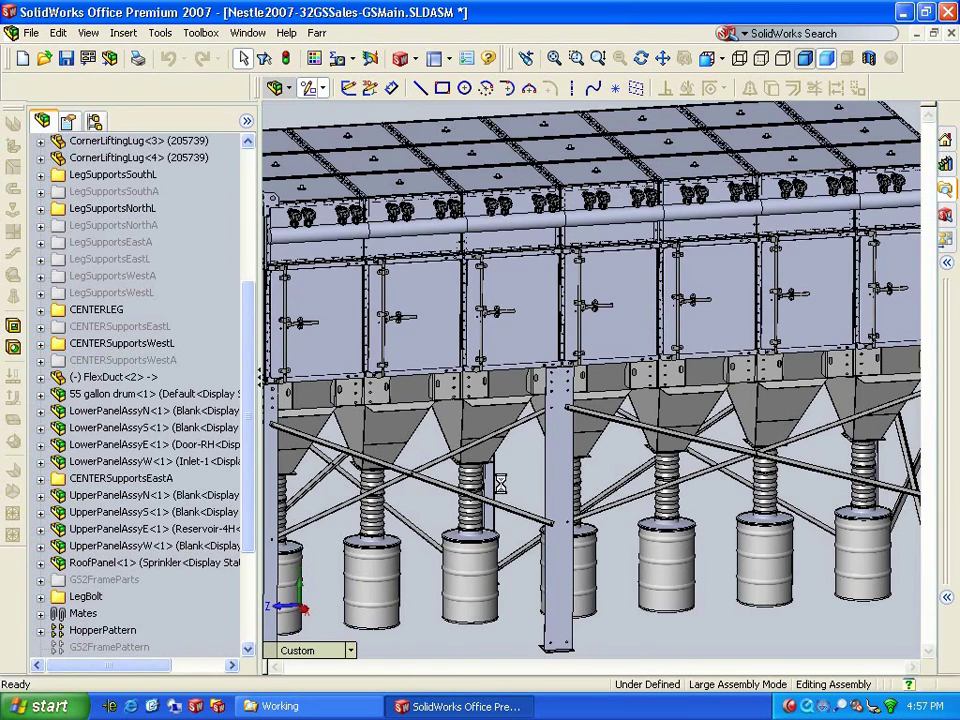
{"action": "scroll", "coordinate": [518, 489], "scroll_direction": "up", "scroll_amount": 2}
{"action": "mouse_move", "coordinate": [518, 489]}
{"action": "middle_mouse_down"}
{"action": "mouse_move", "coordinate": [484, 424]}
{"action": "mouse_move", "coordinate": [531, 448]}
{"action": "mouse_move", "coordinate": [497, 450]}
{"action": "middle_mouse_up"}
{"action": "left_click", "coordinate": [350, 651]}
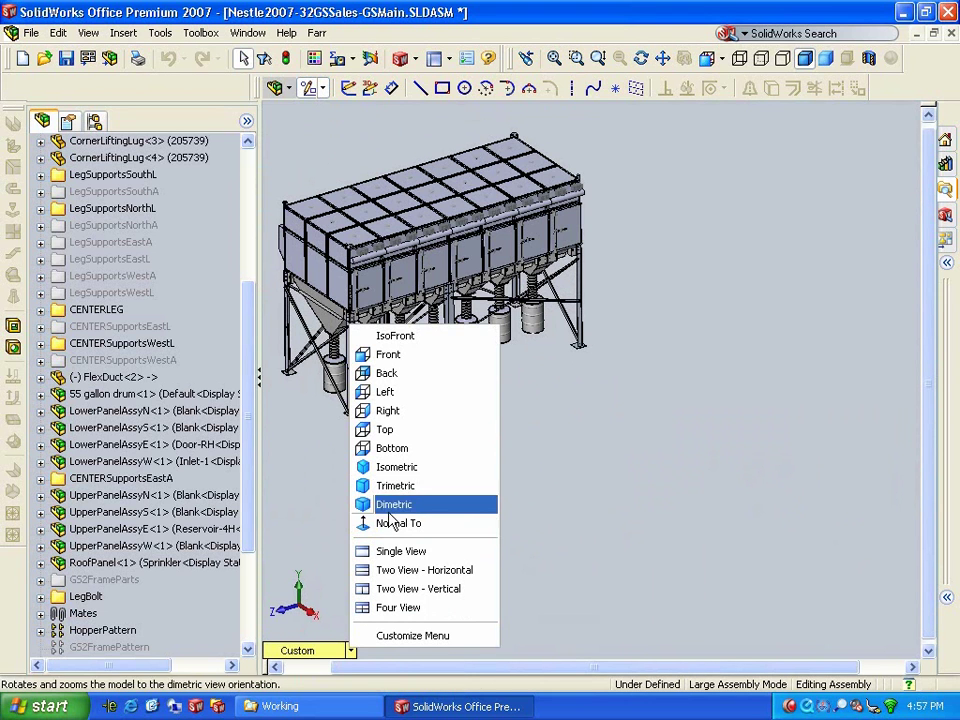
{"action": "left_click", "coordinate": [403, 466]}
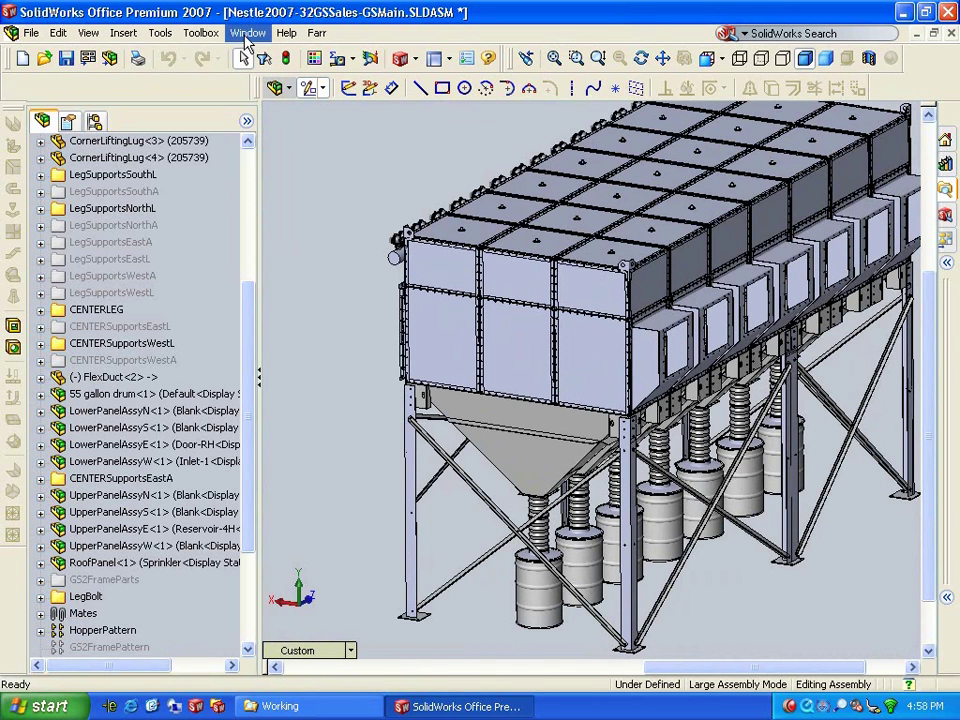
- Open the project's GSMain, LEG SUPPORT ASSY and RECT HOPPER drawings together and maximize the Sales Drawing
{"action": "left_click", "coordinate": [31, 32]}
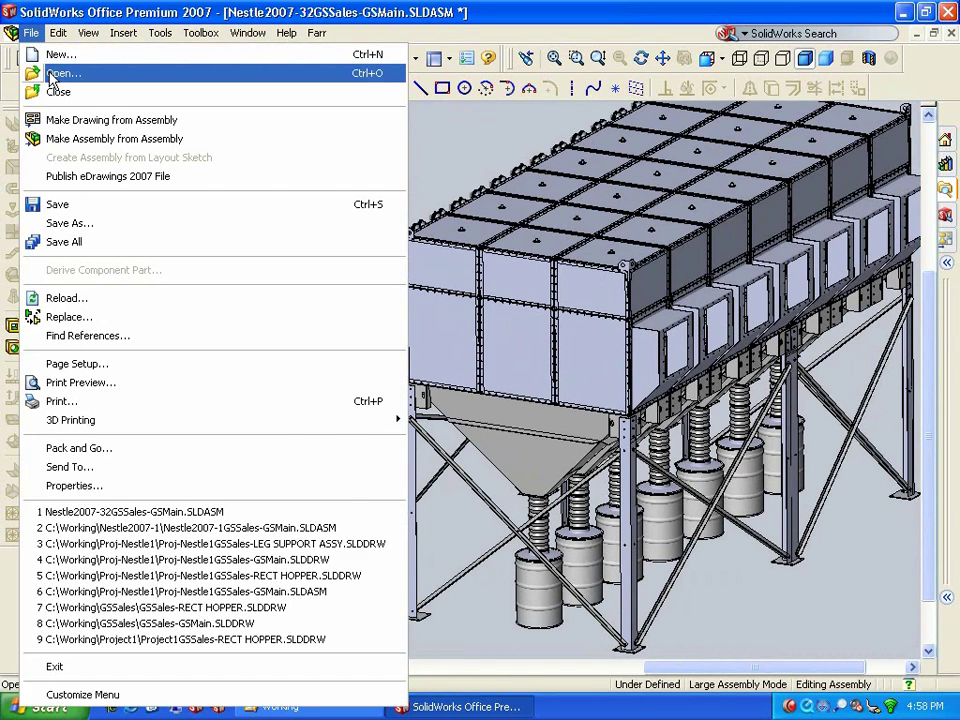
{"action": "left_click", "coordinate": [50, 71]}
{"action": "left_click", "coordinate": [364, 155]}
{"action": "left_click", "coordinate": [372, 186], "text": "shift"}
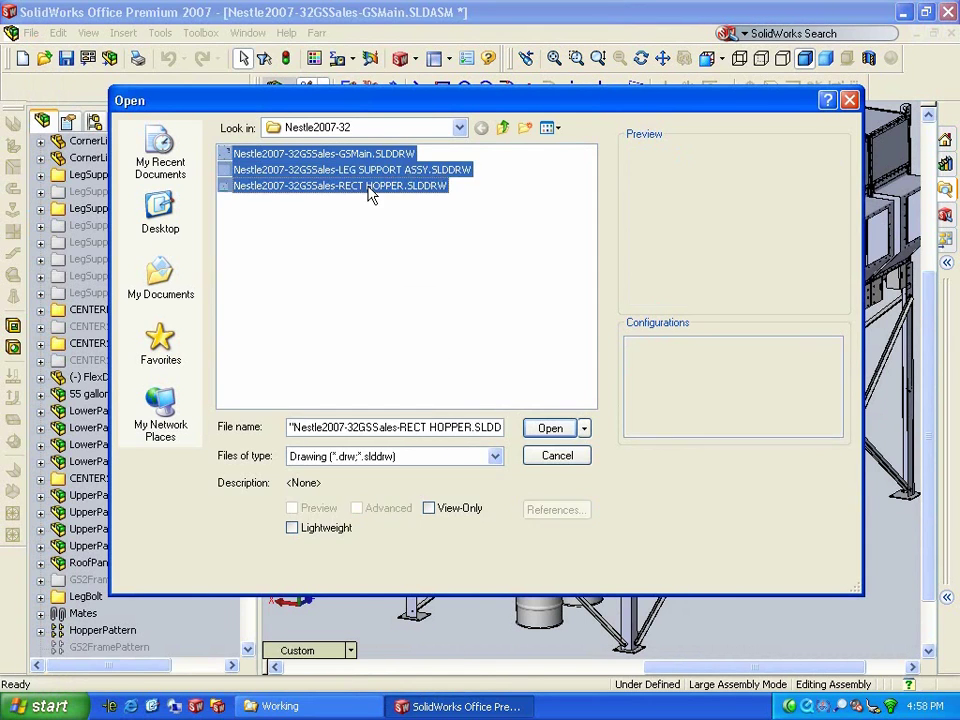
{"action": "left_click", "coordinate": [541, 427]}
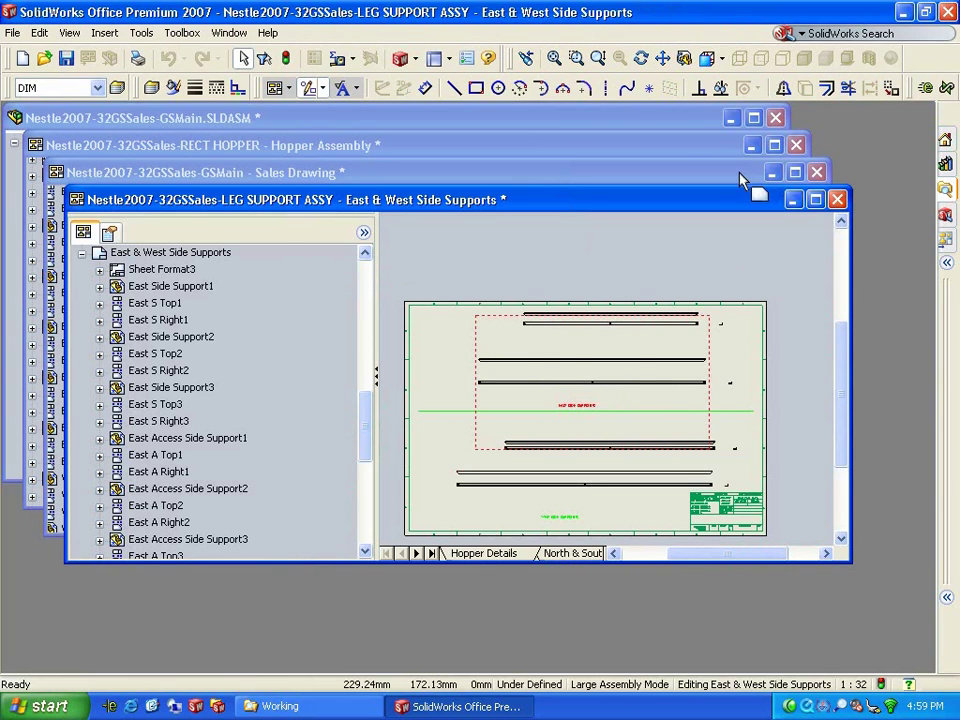
{"action": "left_click", "coordinate": [795, 175]}
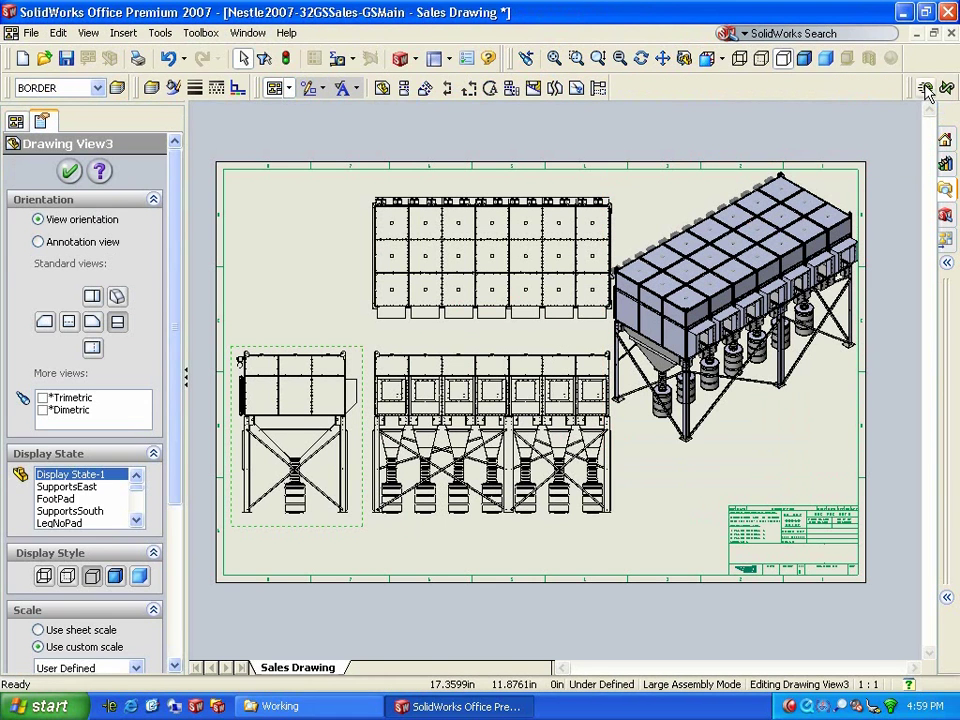
- Publish the Sales Drawing to eDrawings, stop its view animation and return to the full-sheet home view
{"action": "left_click", "coordinate": [928, 92]}
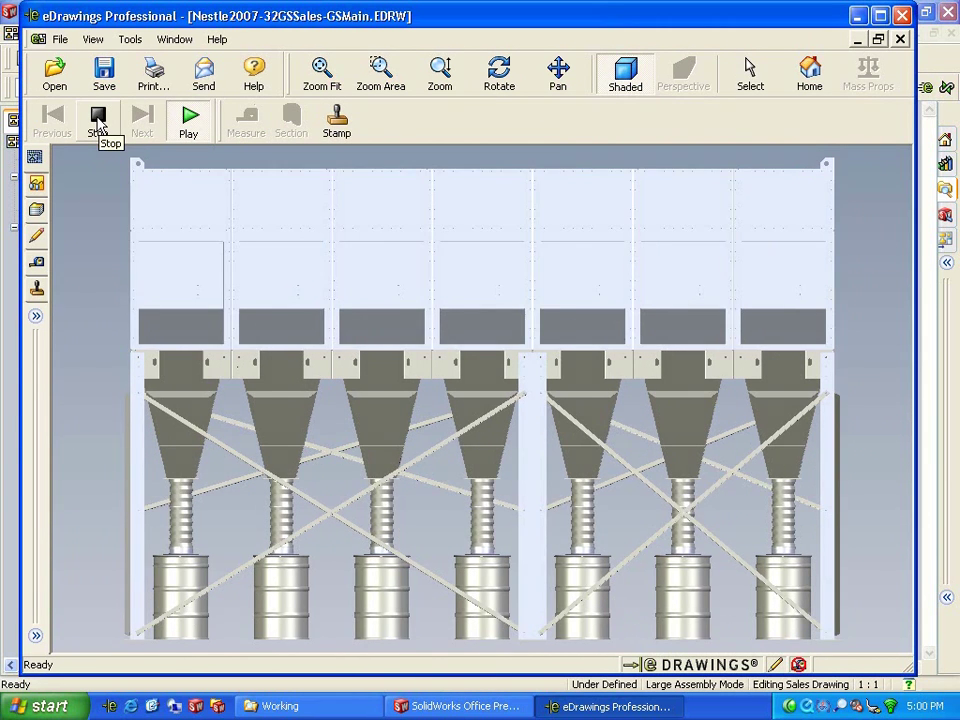
{"action": "left_click", "coordinate": [97, 118]}
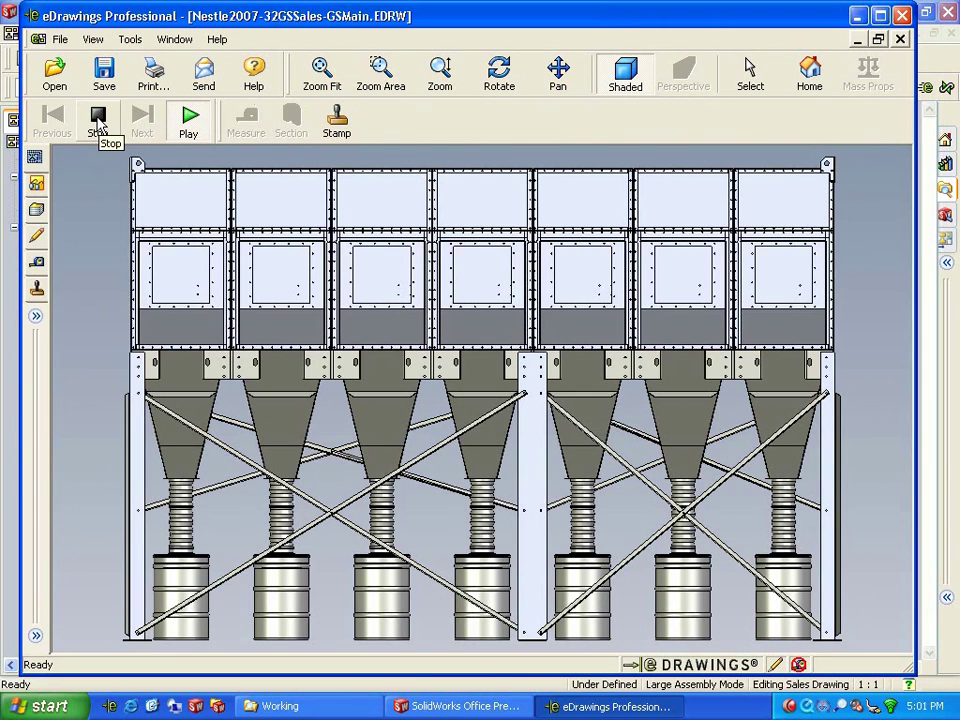
{"action": "left_click", "coordinate": [812, 72]}
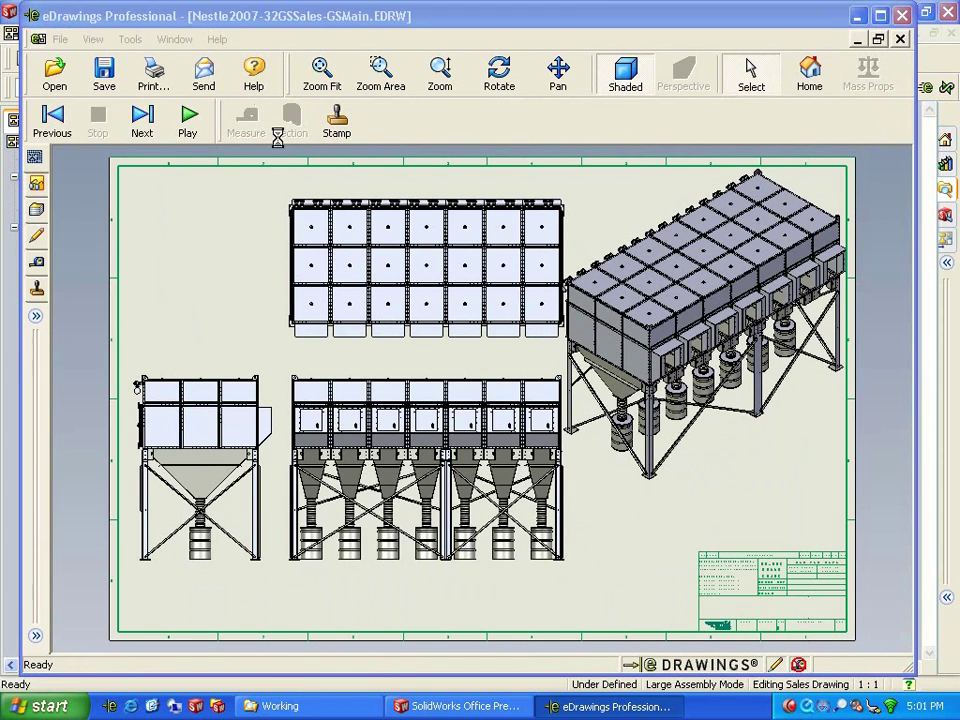
- Close the eDrawings file and save it as Nestle2007-32GSSales-GSMain.edrw in the Nestle2007-32 folder with shaded data
{"action": "key", "text": "ctrl+w"}
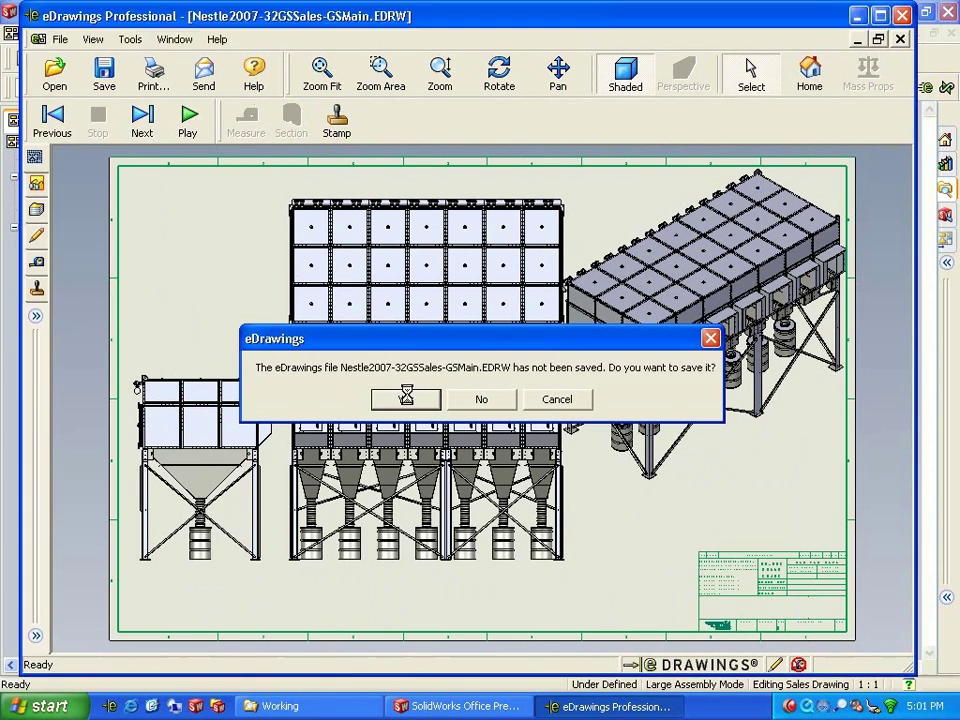
{"action": "left_click", "coordinate": [406, 399]}
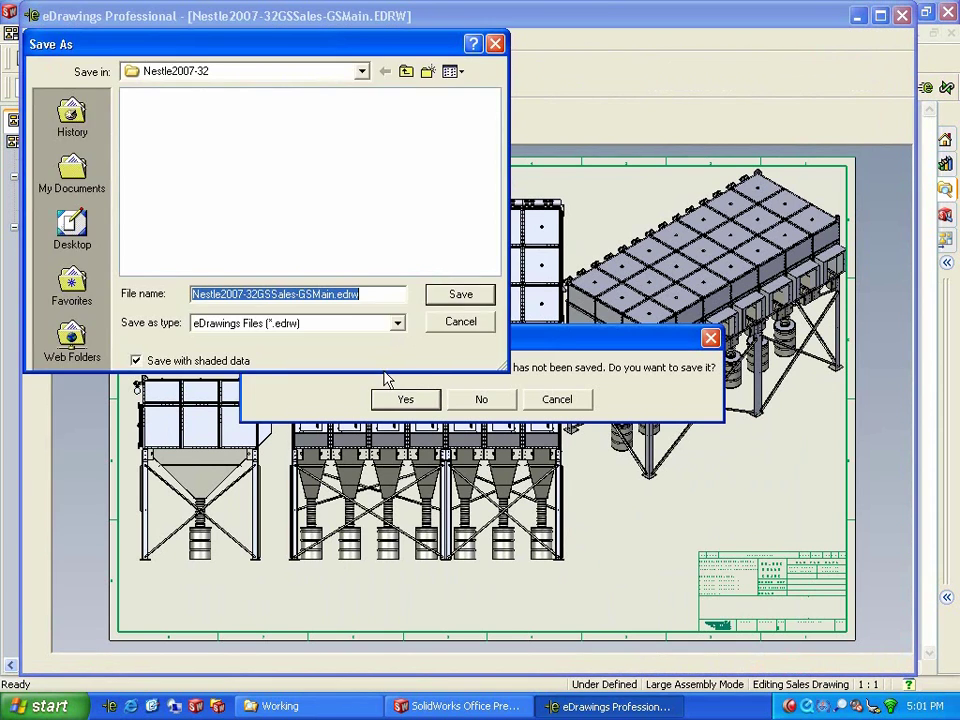
{"action": "left_click", "coordinate": [449, 295]}
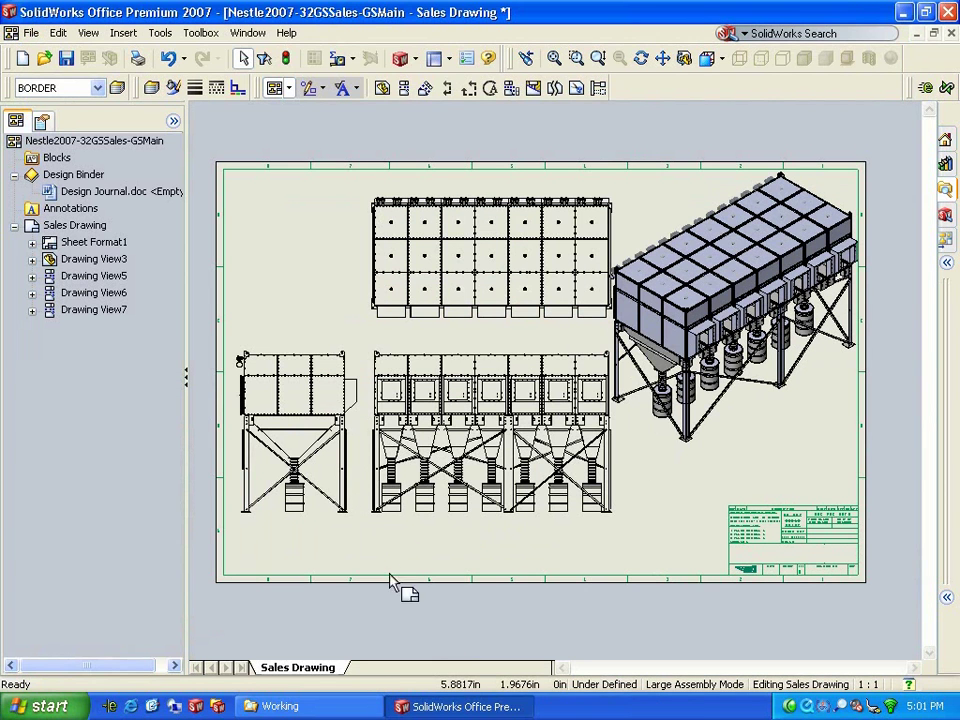
- Switch to the RECT HOPPER drawing and delete the olive dangling slant dimensions from the front and side hopper views
{"action": "left_click", "coordinate": [247, 33]}
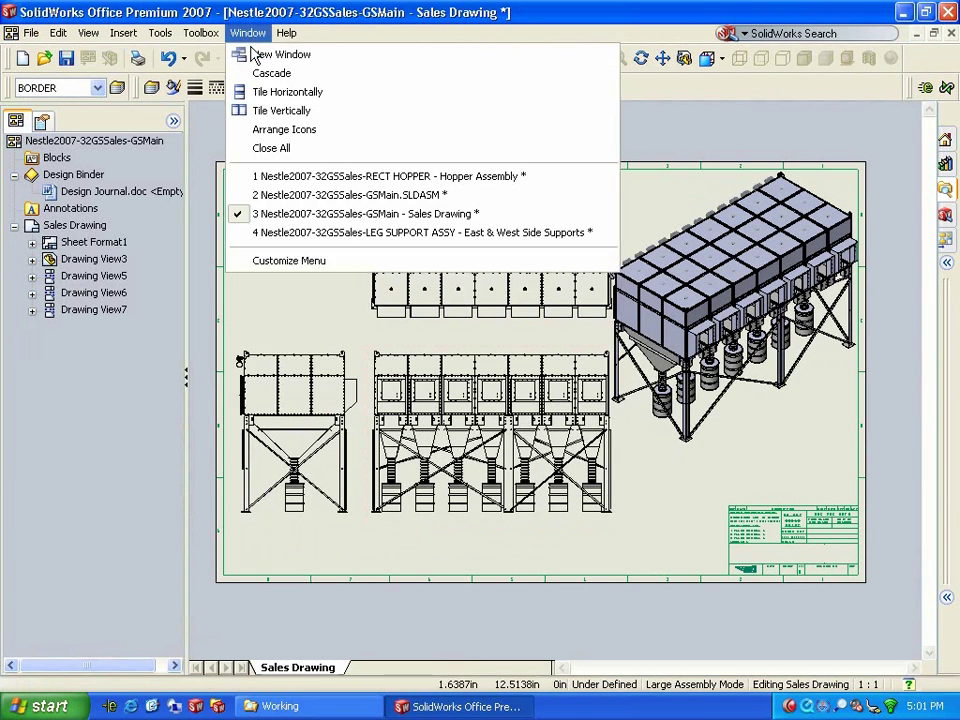
{"action": "left_click", "coordinate": [277, 180]}
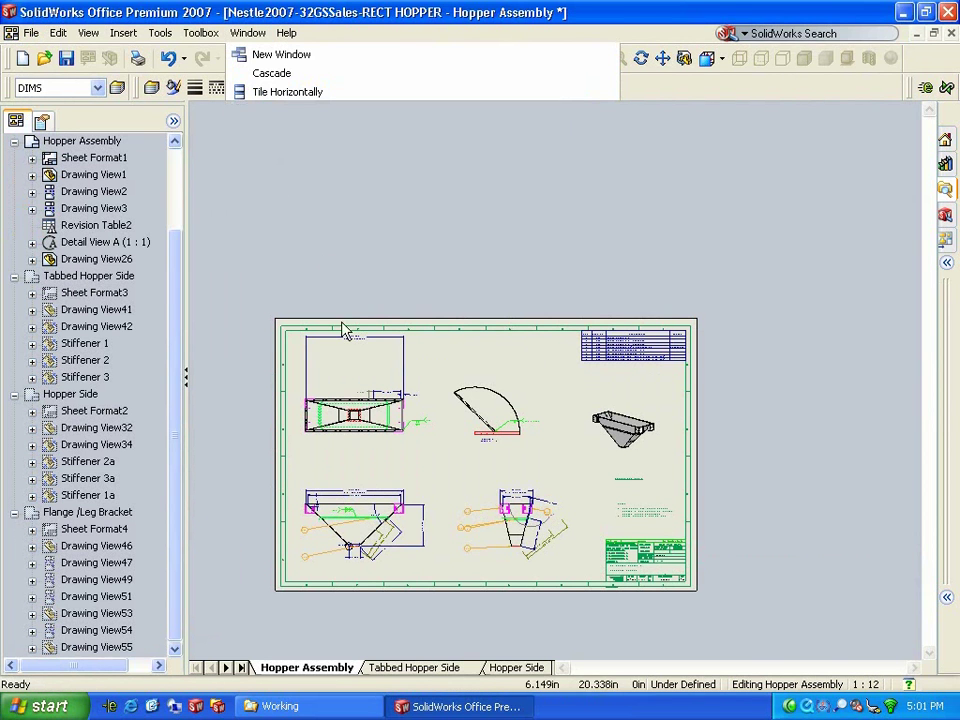
{"action": "scroll", "coordinate": [455, 518], "scroll_direction": "down", "scroll_amount": 6}
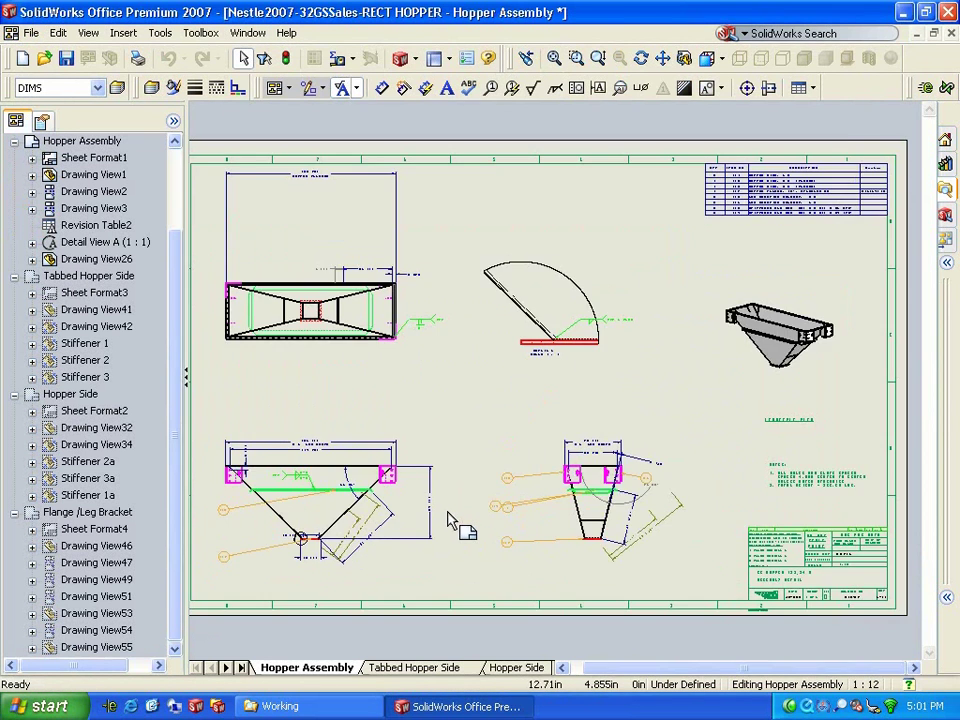
{"action": "left_click", "coordinate": [342, 518]}
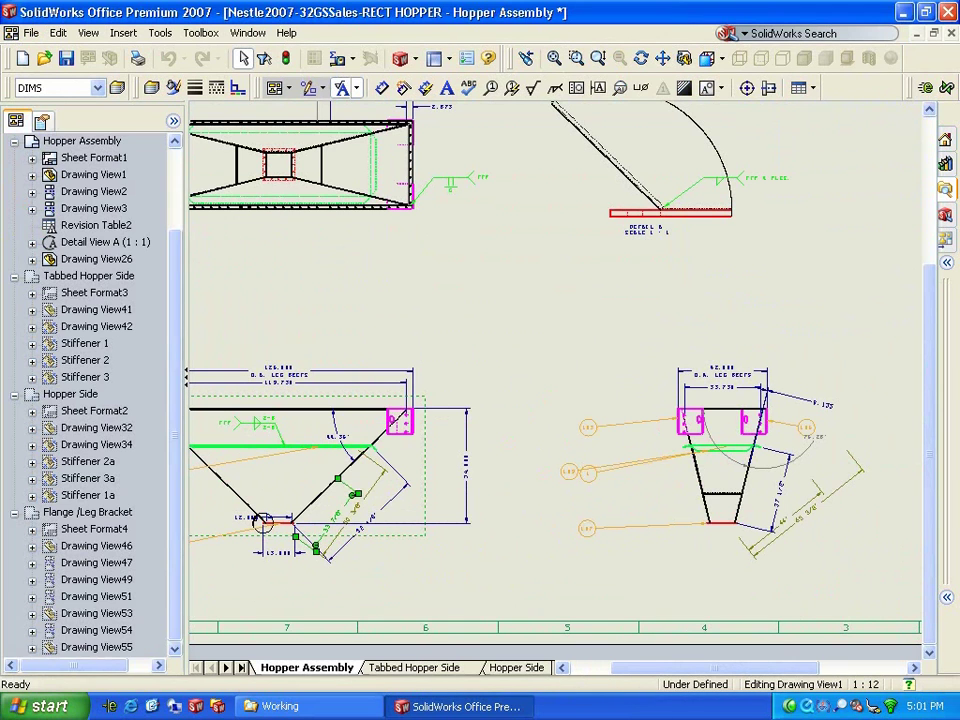
{"action": "key", "text": "Escape"}
{"action": "left_click", "coordinate": [798, 524]}
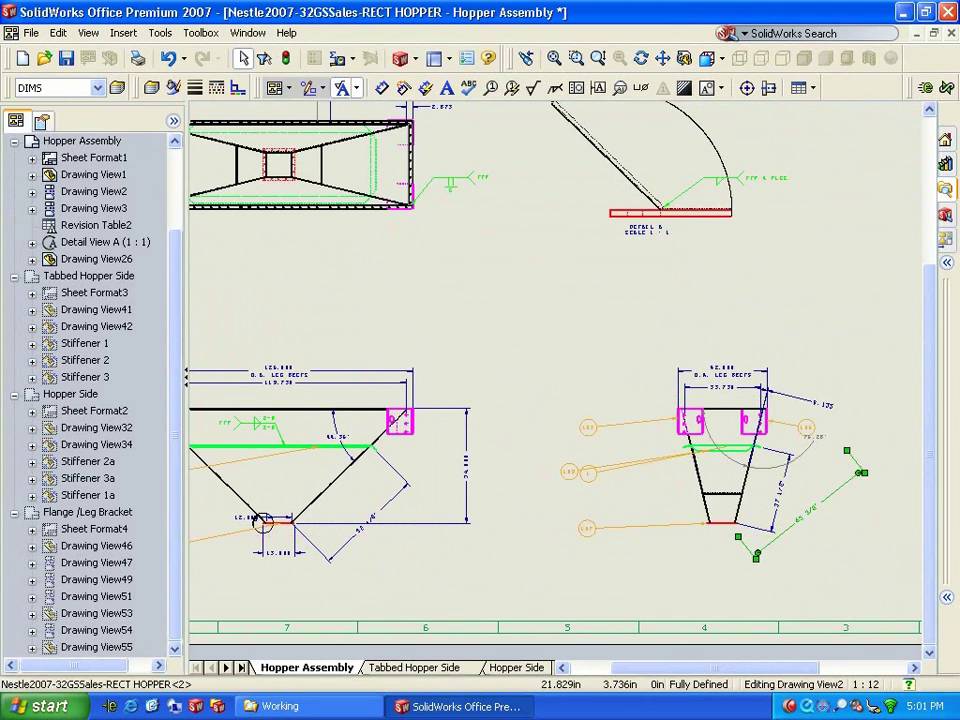
- Space the four balloons beside the hopper's side view evenly down
{"action": "left_click_drag", "start_coordinate": [583, 527], "coordinate": [544, 388]}
{"action": "right_click", "coordinate": [567, 479]}
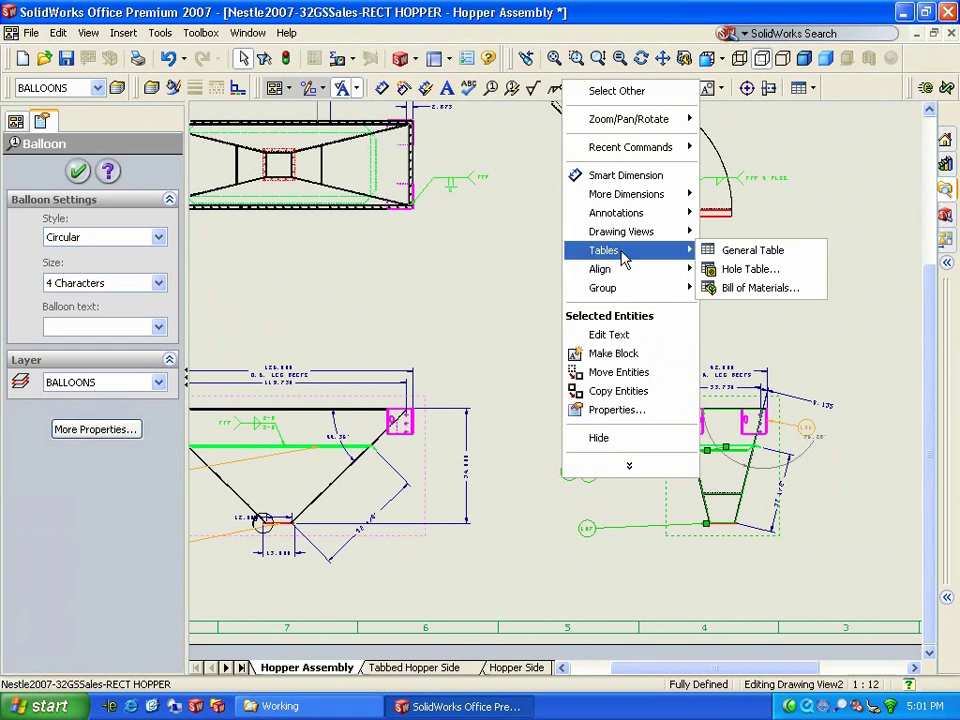
{"action": "mouse_move", "coordinate": [664, 273]}
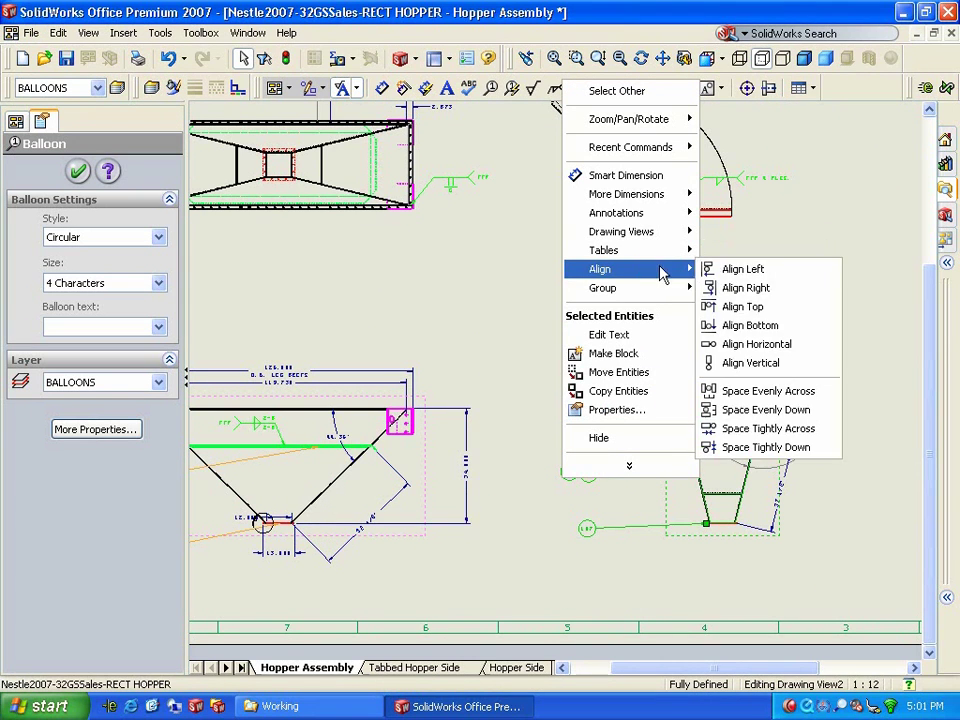
{"action": "left_click", "coordinate": [762, 411]}
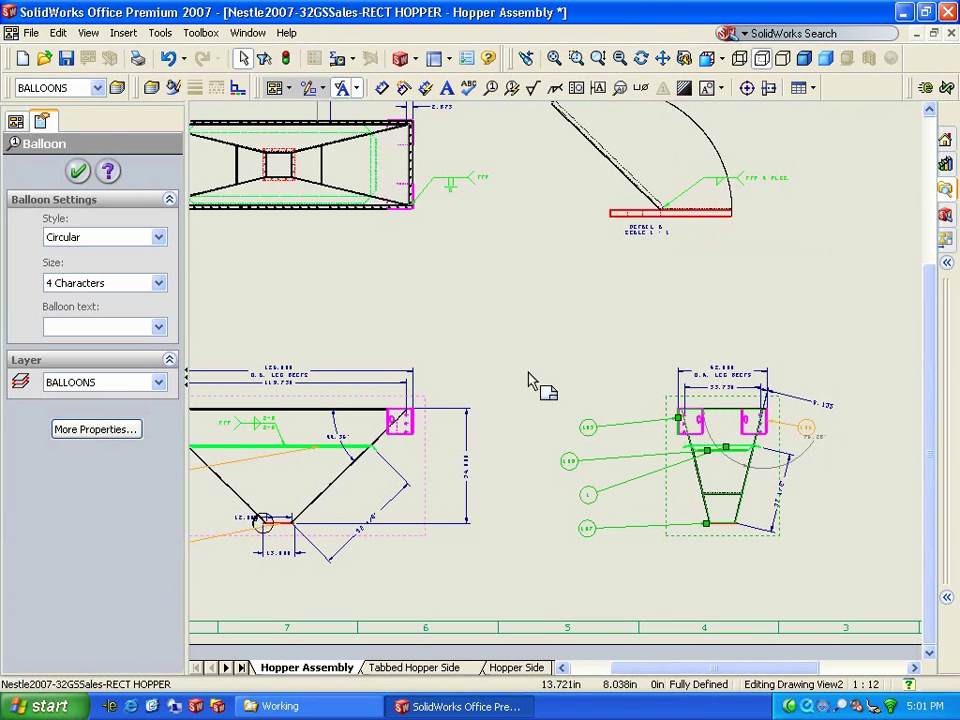
- Align the same four side-view balloons vertically with each other
{"action": "left_click_drag", "start_coordinate": [526, 371], "coordinate": [610, 566]}
{"action": "right_click", "coordinate": [600, 563]}
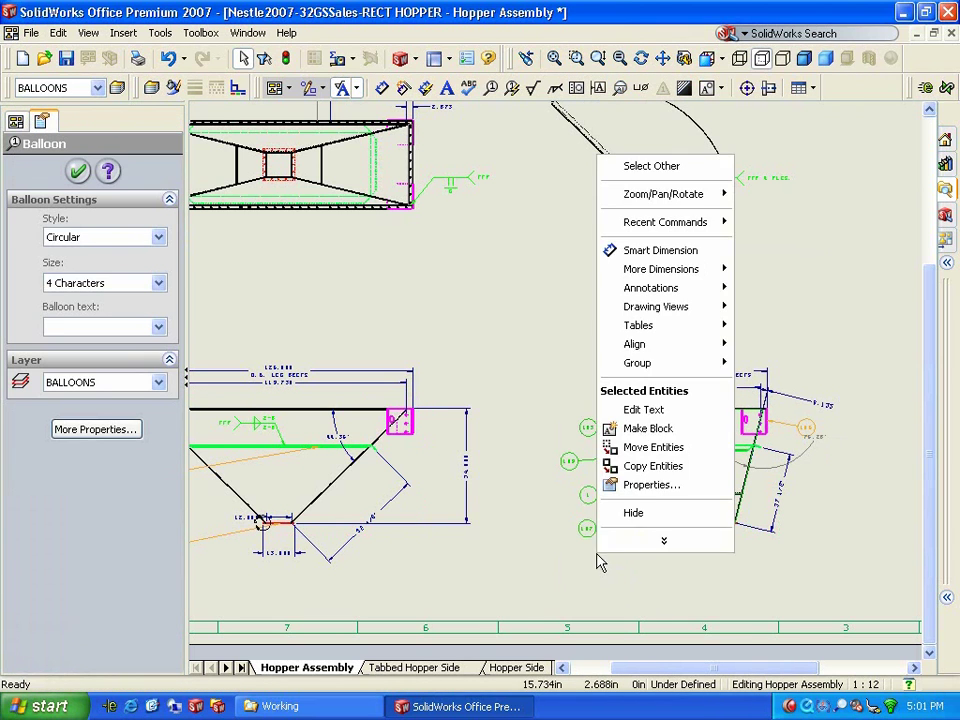
{"action": "mouse_move", "coordinate": [660, 344]}
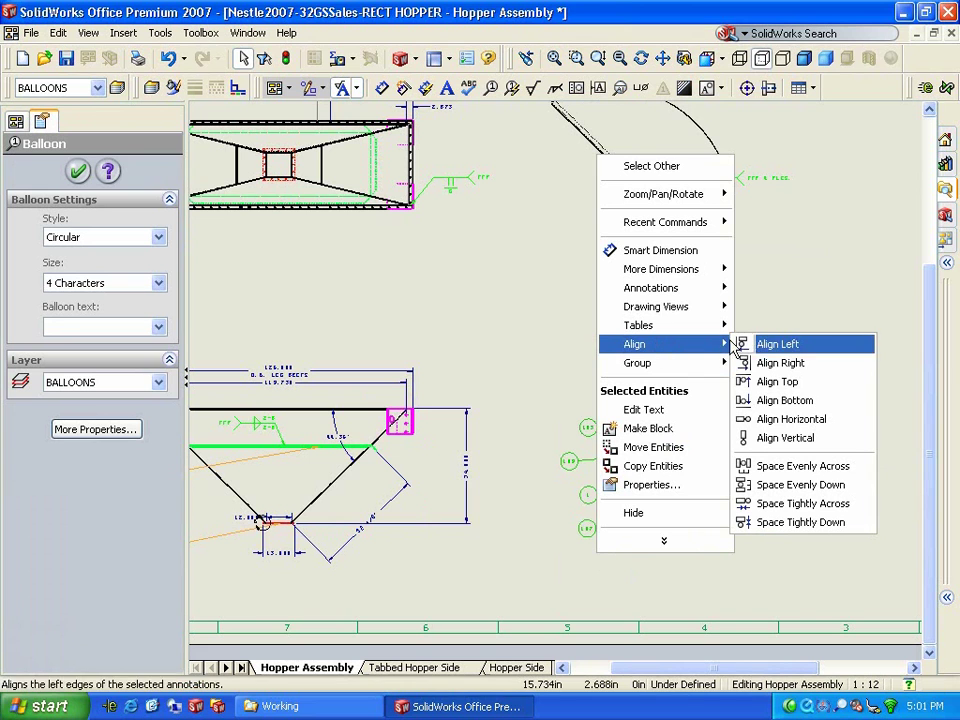
{"action": "left_click", "coordinate": [803, 438]}
{"action": "key", "text": "Escape"}
- Examine the bill of materials table and the rest of the Hopper Assembly sheet
{"action": "scroll", "coordinate": [564, 538], "scroll_direction": "down", "scroll_amount": 3}
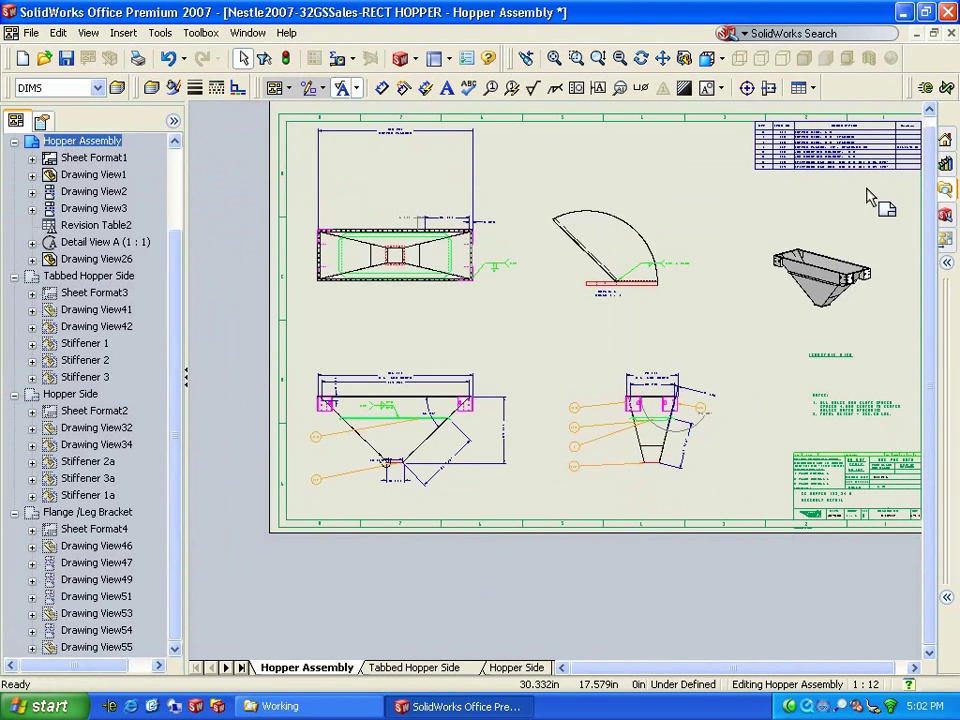
{"action": "scroll", "coordinate": [874, 197], "scroll_direction": "down", "scroll_amount": 6}
{"action": "scroll", "coordinate": [533, 311], "scroll_direction": "down", "scroll_amount": 3}
{"action": "scroll", "coordinate": [450, 381], "scroll_direction": "up", "scroll_amount": 1}
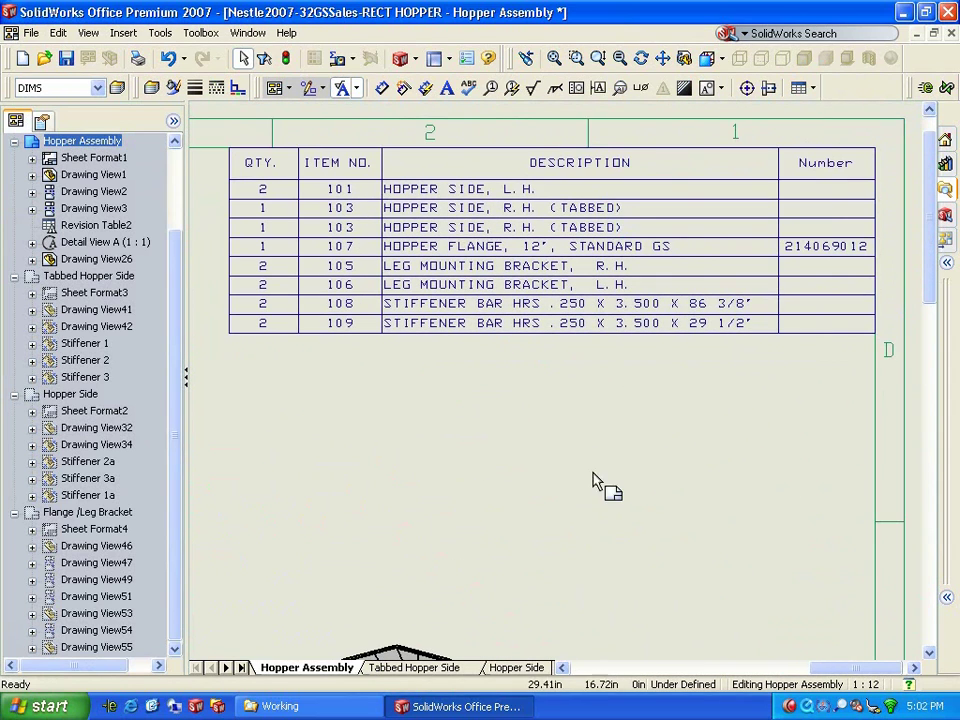
{"action": "scroll", "coordinate": [395, 510], "scroll_direction": "up", "scroll_amount": 5}
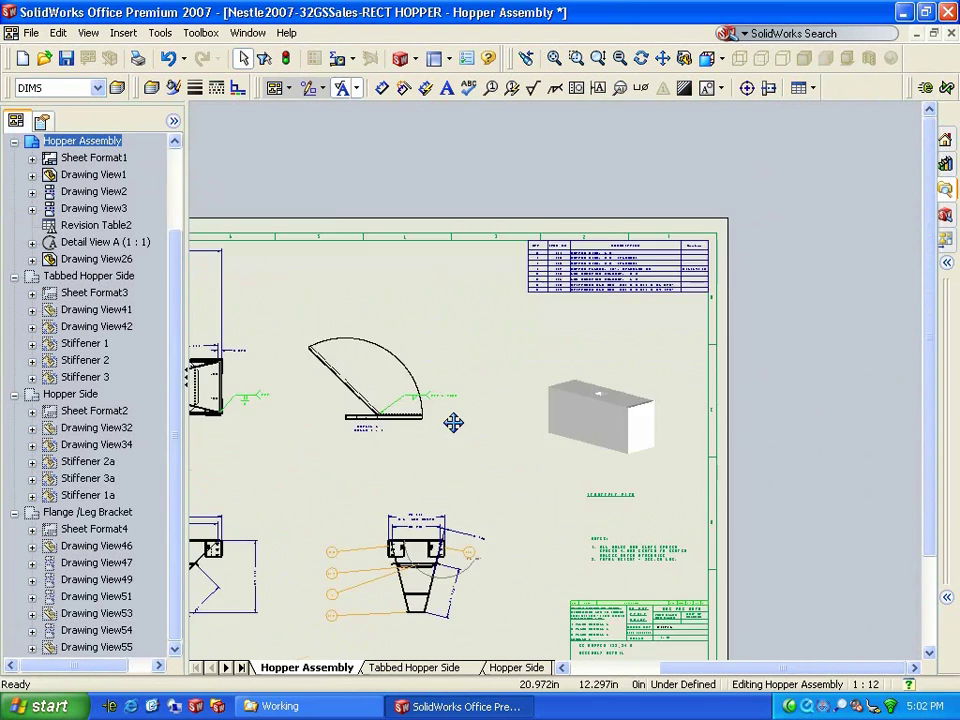
{"action": "mouse_move", "coordinate": [453, 423]}
{"action": "middle_mouse_down"}
{"action": "mouse_move", "coordinate": [525, 261]}
{"action": "mouse_move", "coordinate": [545, 268]}
{"action": "middle_mouse_up"}
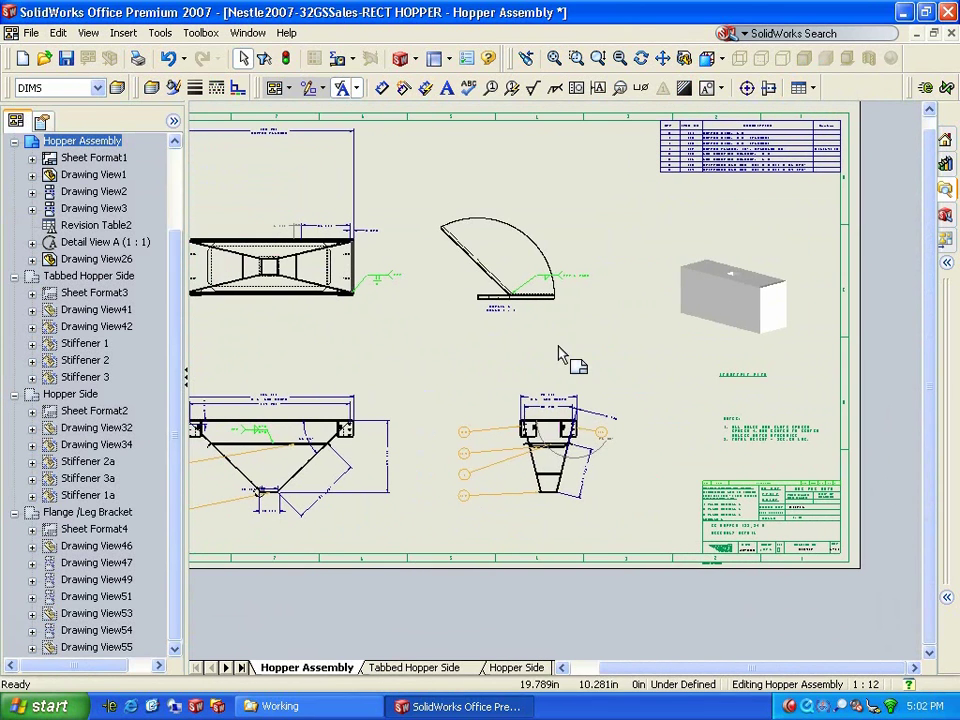
- Hide the Stiffener 2 and Stiffener 3 views on the Tabbed Hopper Side sheet
{"action": "left_click", "coordinate": [410, 673]}
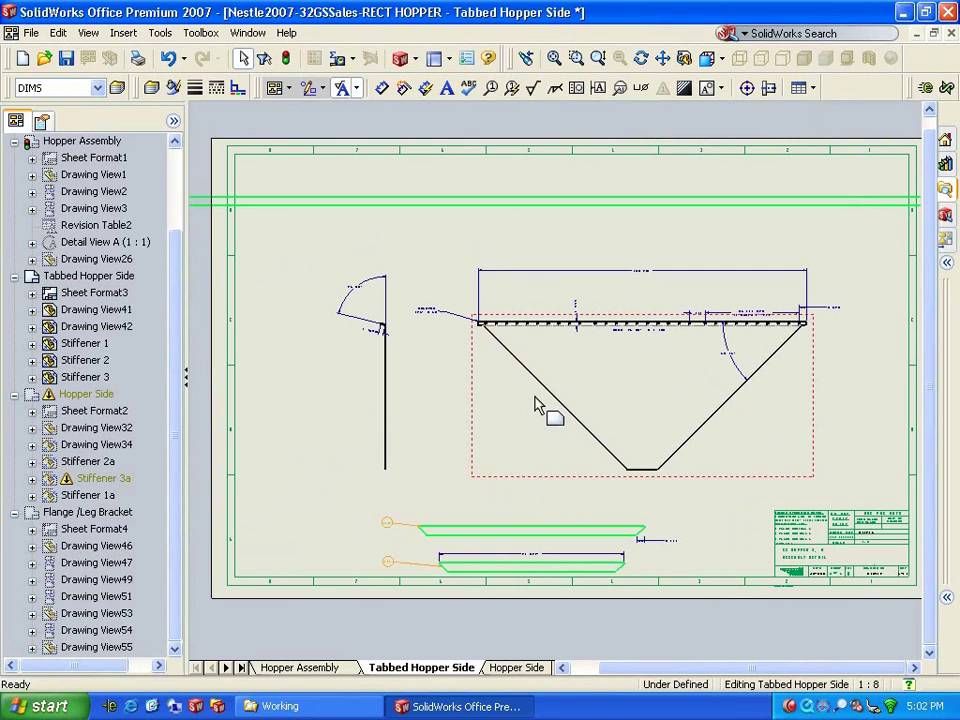
{"action": "left_click", "coordinate": [85, 360]}
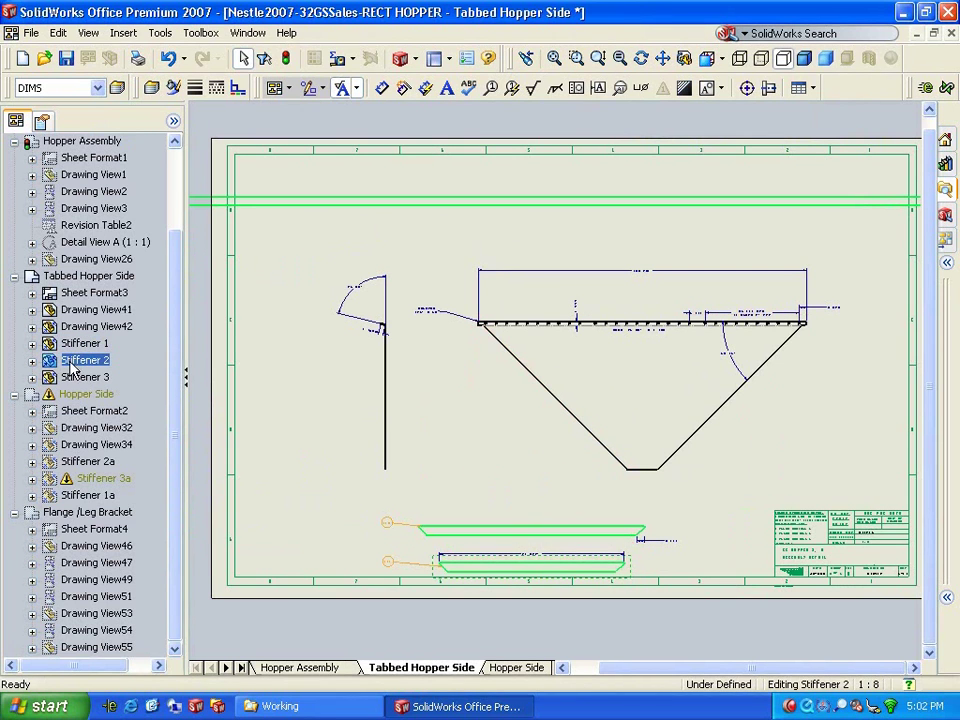
{"action": "right_click", "coordinate": [72, 383]}
{"action": "left_click", "coordinate": [133, 459]}
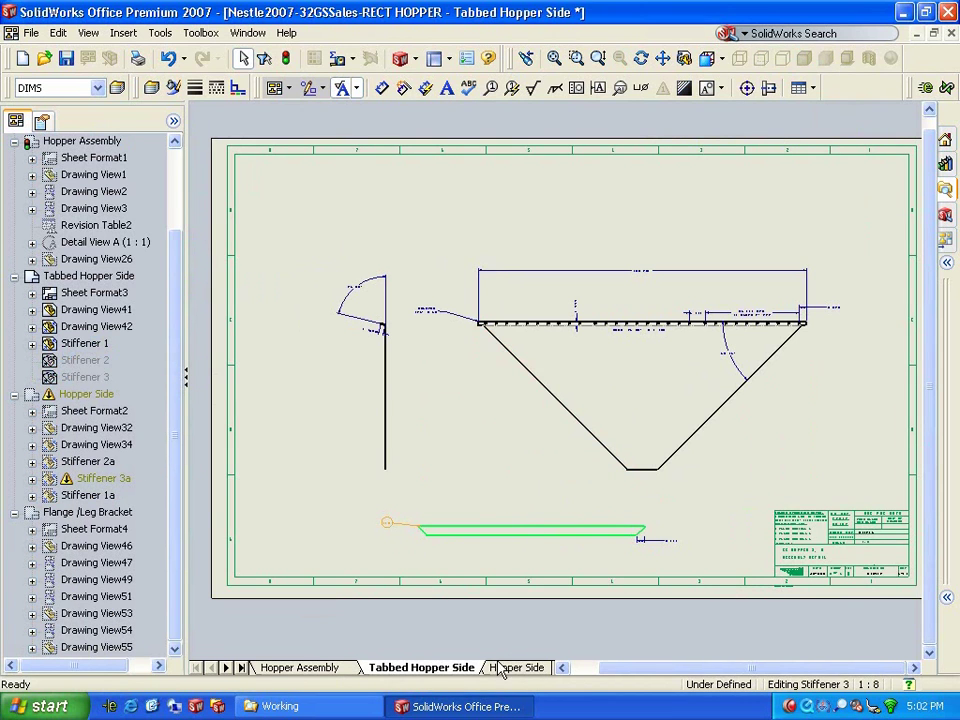
- Hide the Stiffener 2a and Stiffener 3a views on the Hopper Side sheet
{"action": "left_click", "coordinate": [510, 667]}
{"action": "left_click", "coordinate": [78, 461]}
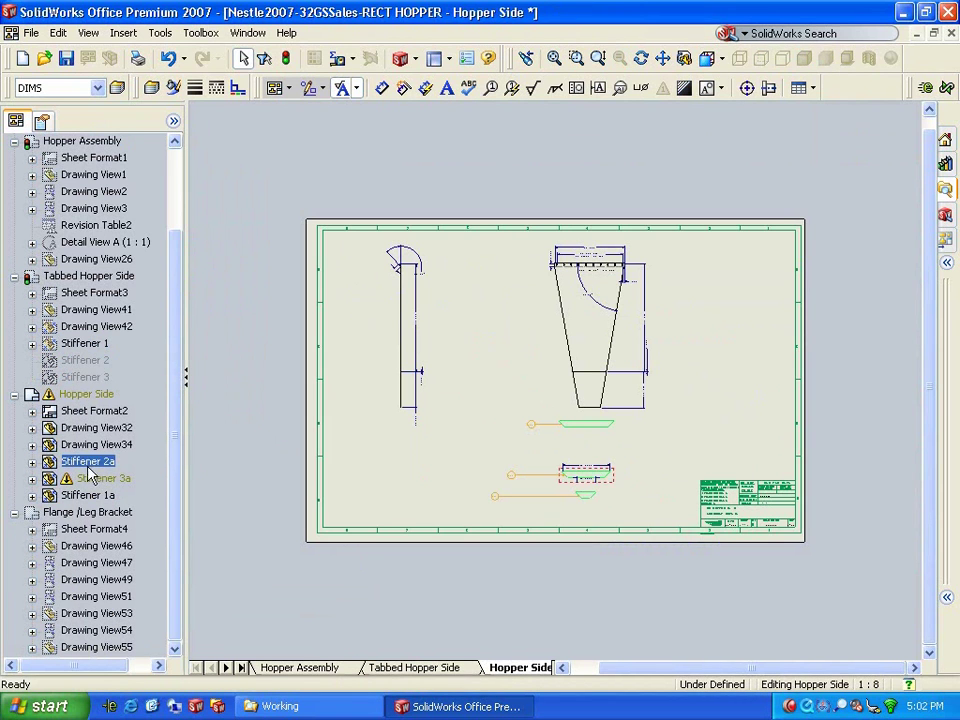
{"action": "left_click", "coordinate": [86, 478], "text": "ctrl"}
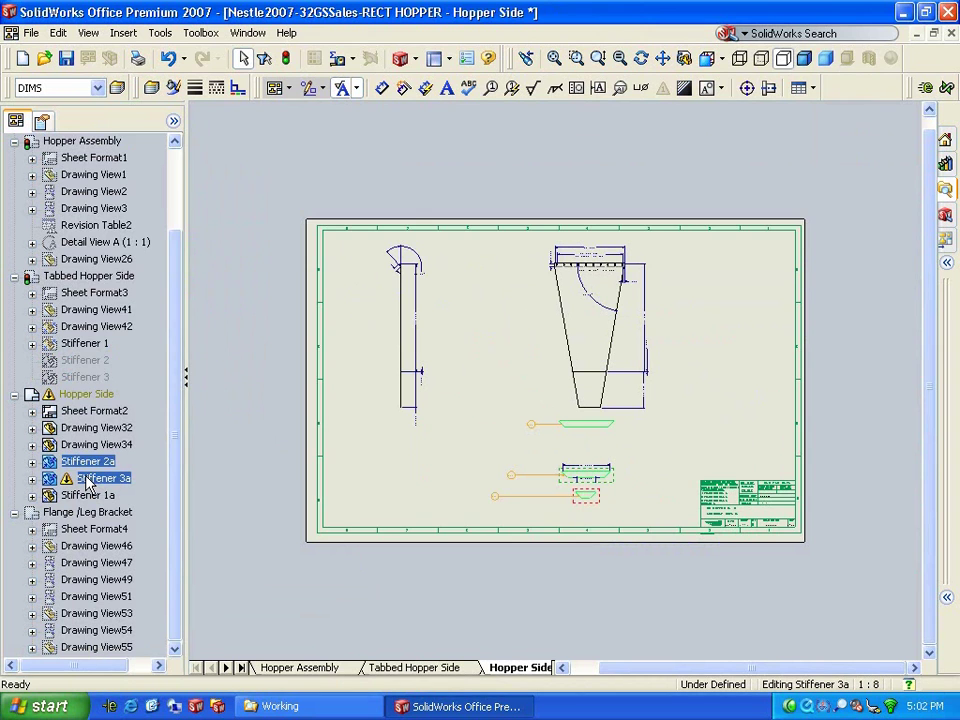
{"action": "right_click", "coordinate": [86, 480]}
{"action": "left_click", "coordinate": [130, 216]}
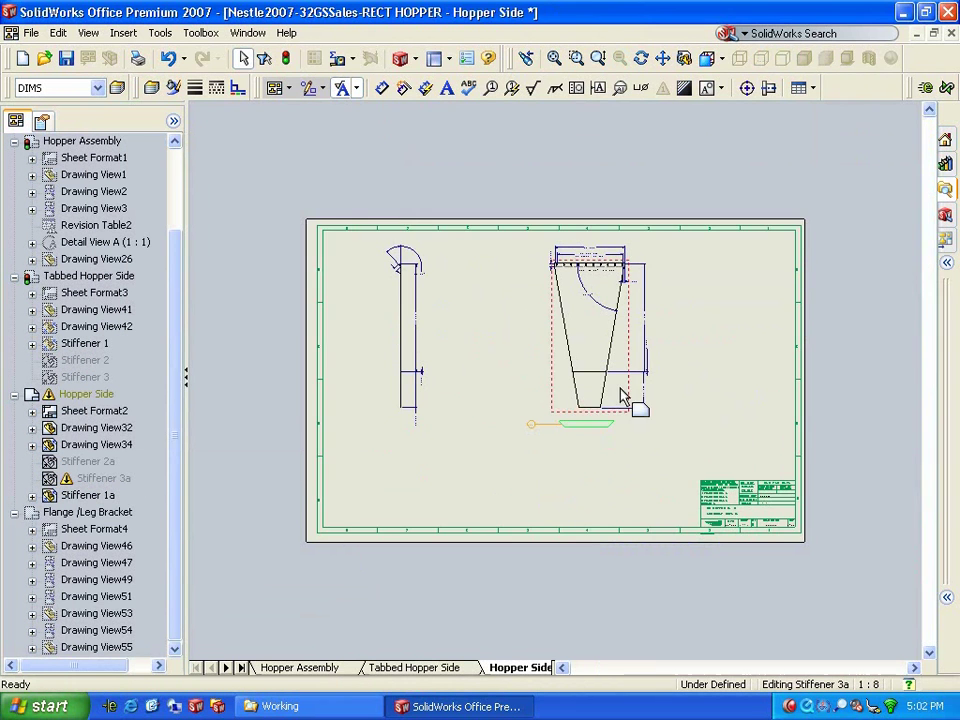
- Line up the 19.610 dimension with the vertical dimension above it and move the 80.32° angle dimension closer to the slotted edge
{"action": "scroll", "coordinate": [620, 393], "scroll_direction": "down", "scroll_amount": 8}
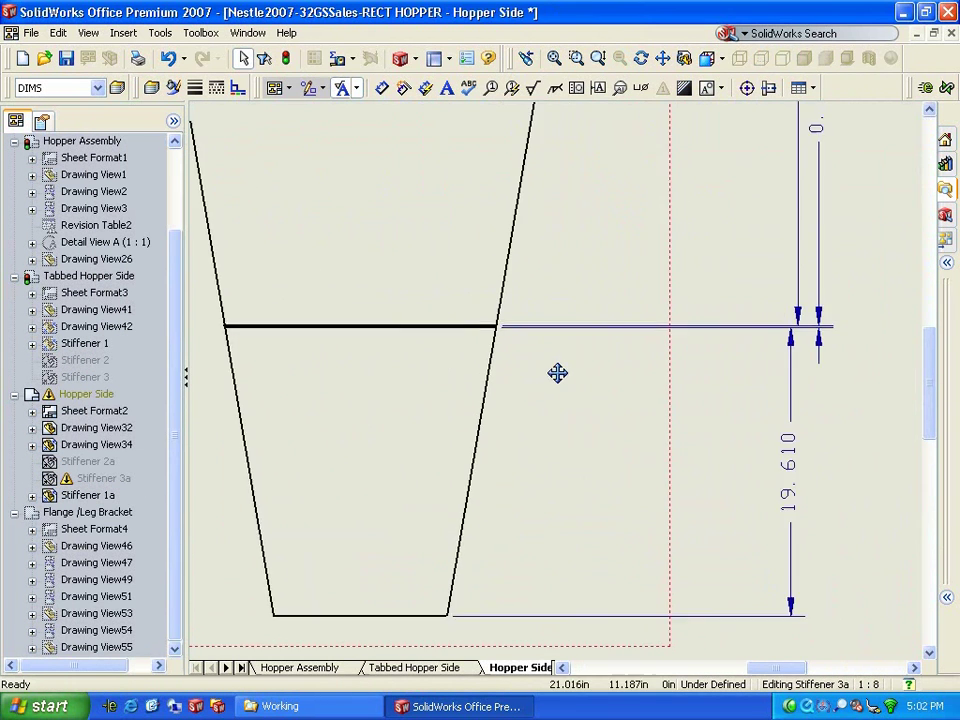
{"action": "left_click", "coordinate": [774, 552]}
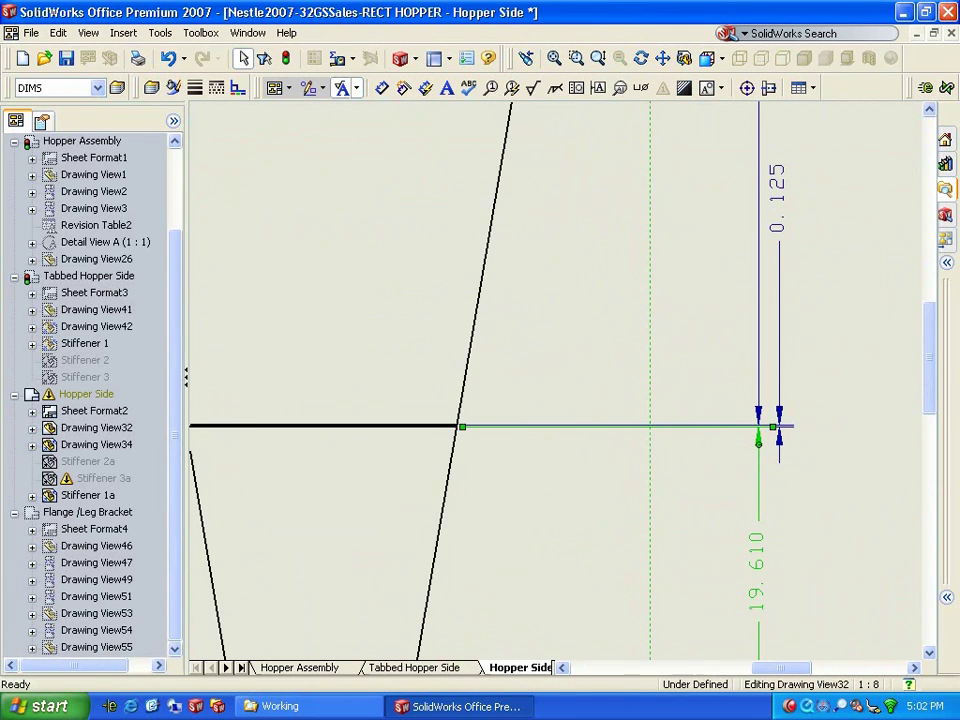
{"action": "left_click", "coordinate": [615, 549]}
{"action": "scroll", "coordinate": [471, 525], "scroll_direction": "up", "scroll_amount": 6}
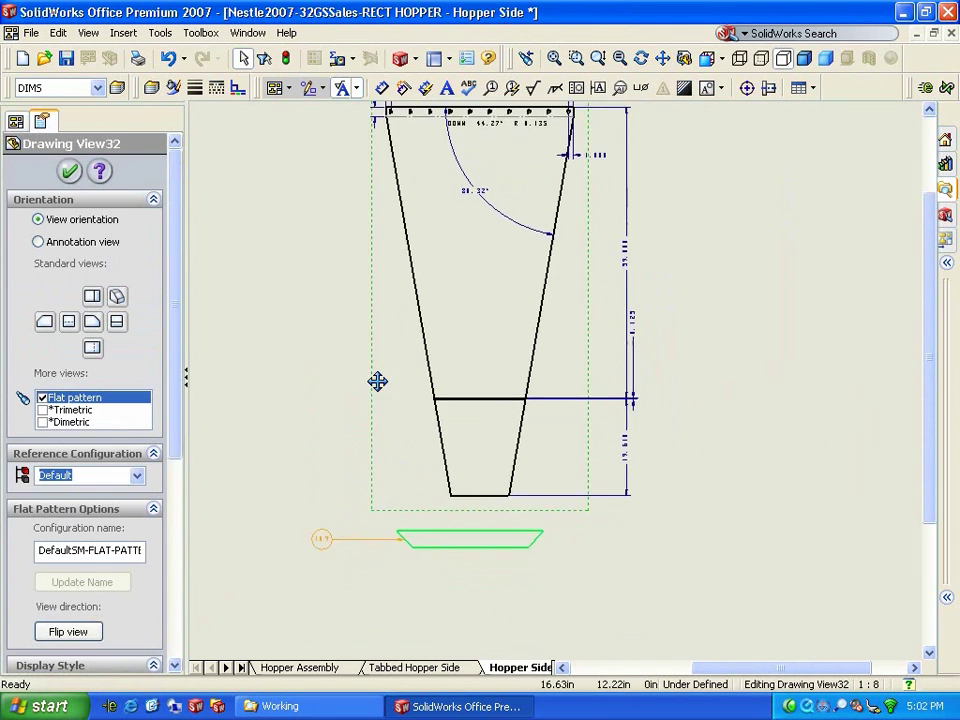
{"action": "left_click", "coordinate": [572, 298]}
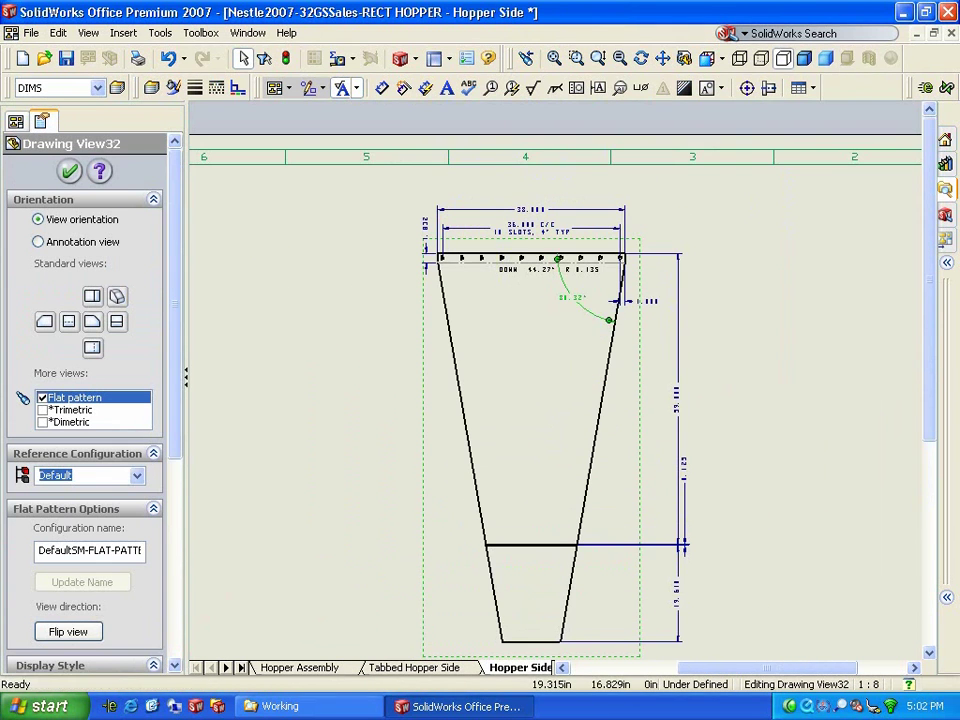
{"action": "left_click", "coordinate": [349, 411]}
- Move the 1.000 slot edge dimension above the flat pattern, beside the slot spacing dimension
{"action": "scroll", "coordinate": [450, 439], "scroll_direction": "up", "scroll_amount": 3}
{"action": "scroll", "coordinate": [624, 364], "scroll_direction": "down", "scroll_amount": 5}
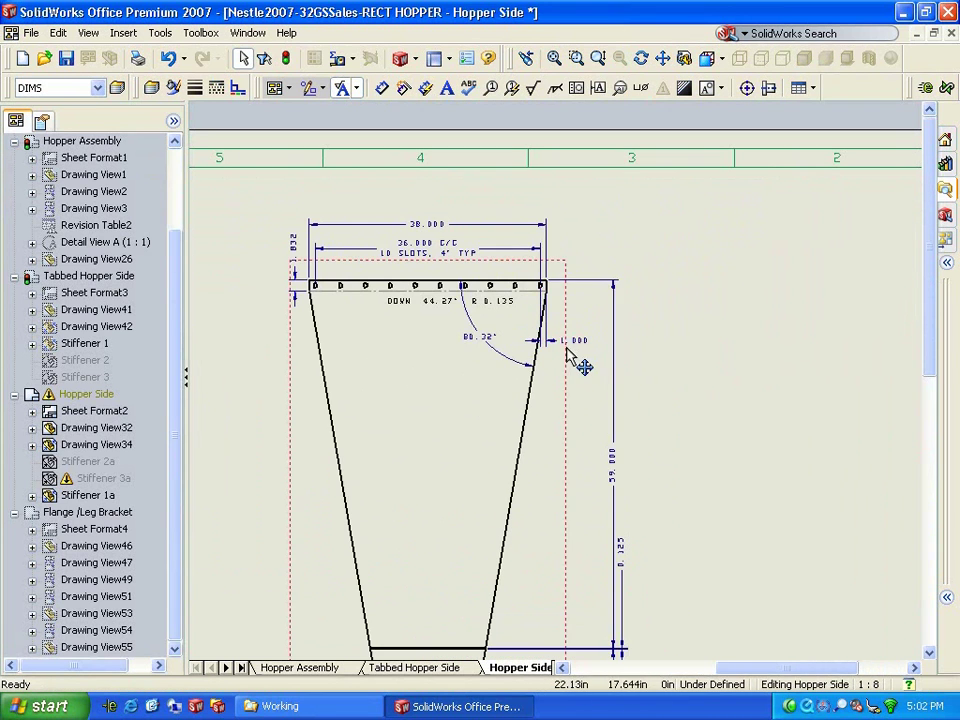
{"action": "mouse_move", "coordinate": [572, 358]}
{"action": "left_mouse_down"}
{"action": "mouse_move", "coordinate": [574, 321]}
{"action": "mouse_move", "coordinate": [578, 339]}
{"action": "mouse_move", "coordinate": [566, 313]}
{"action": "mouse_move", "coordinate": [578, 258]}
{"action": "left_mouse_up"}
{"action": "left_click", "coordinate": [681, 454]}
{"action": "key", "text": "z"}
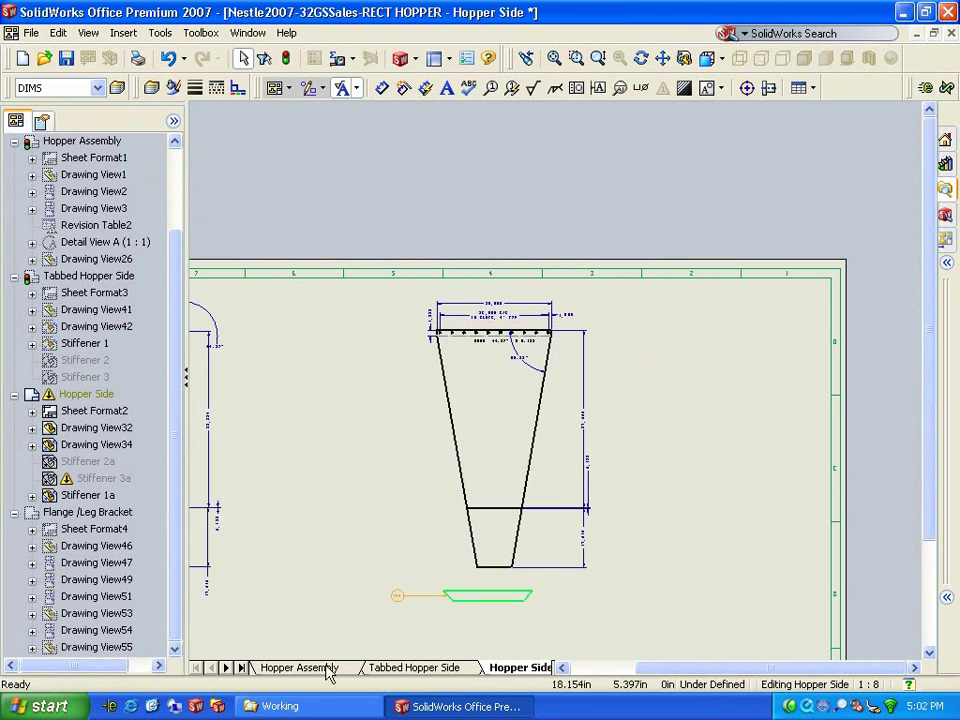
- On the Flange /Leg Bracket sheet, move the flange's part number and material note clear below the hole spacing dimension
{"action": "left_click", "coordinate": [227, 667]}
{"action": "left_click", "coordinate": [506, 668]}
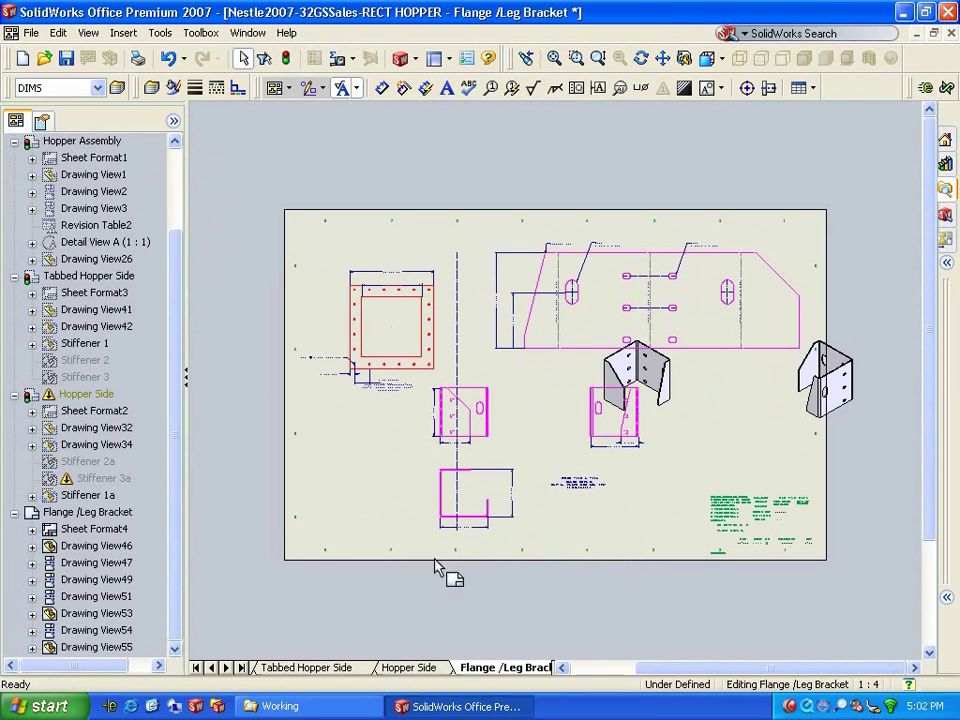
{"action": "scroll", "coordinate": [400, 390], "scroll_direction": "down", "scroll_amount": 6}
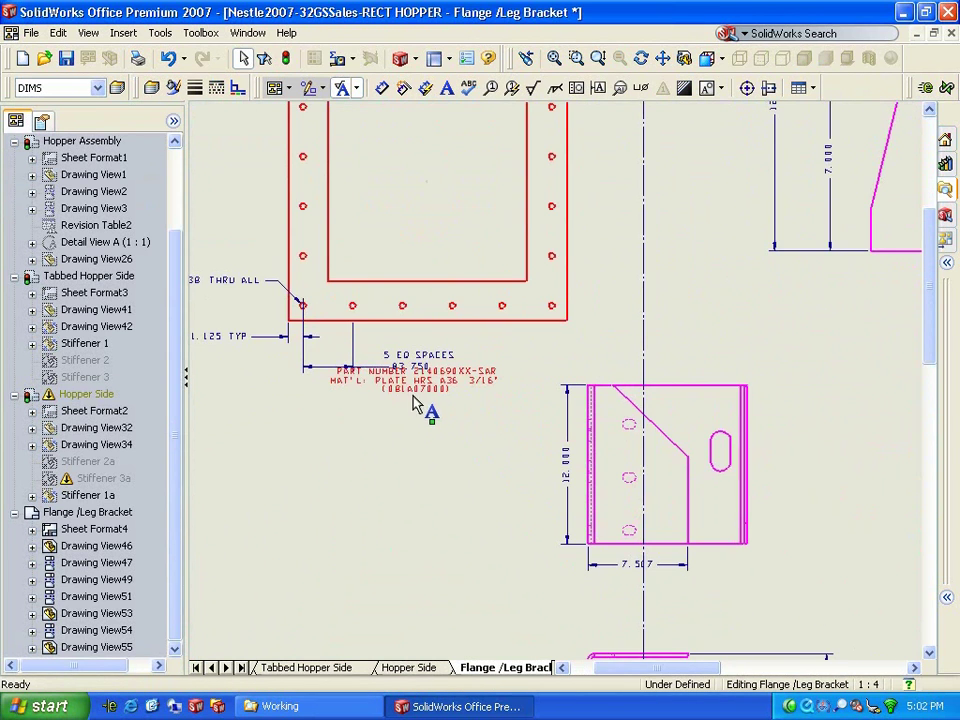
{"action": "left_click", "coordinate": [423, 458]}
{"action": "key", "text": "z"}
{"action": "scroll", "coordinate": [710, 545], "scroll_direction": "up", "scroll_amount": 3}
{"action": "scroll", "coordinate": [740, 450], "scroll_direction": "down", "scroll_amount": 4}
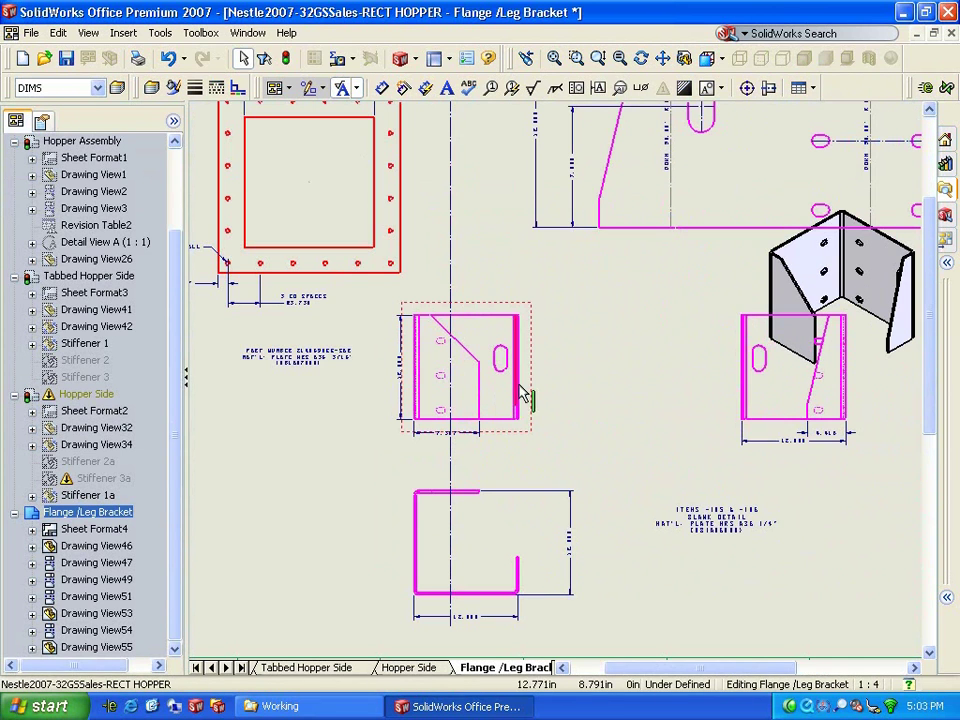
- Move the leg bracket's folded views clear of the vertical divider line, and reposition the item note and the vertical 12.000 dimension so they no longer overlap
{"action": "right_click", "coordinate": [530, 390]}
{"action": "left_click", "coordinate": [565, 510]}
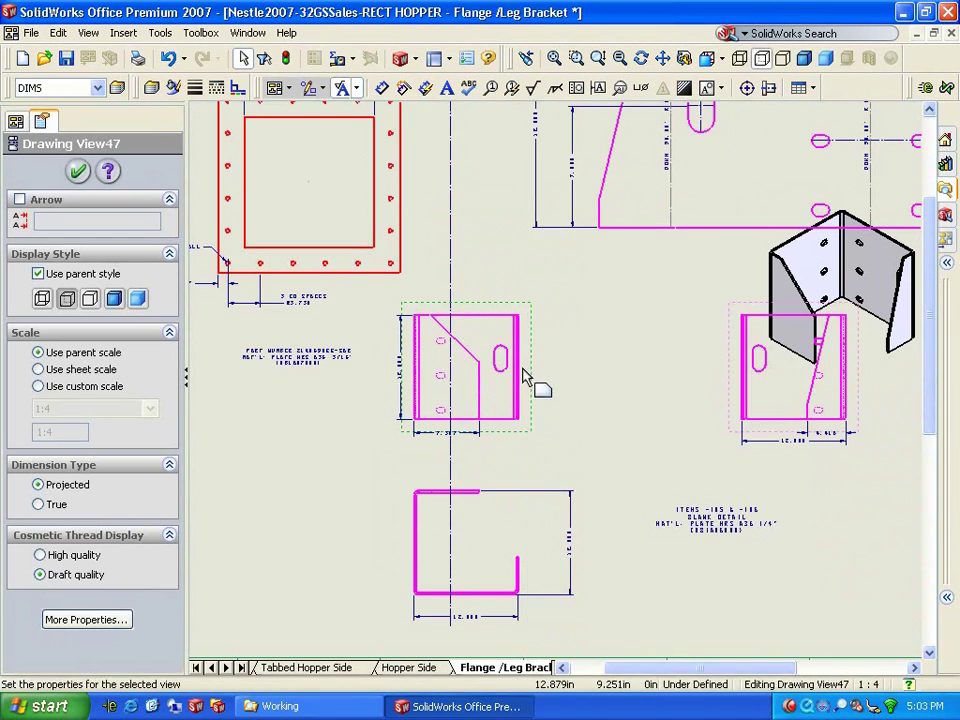
{"action": "left_click_drag", "start_coordinate": [535, 385], "coordinate": [671, 386]}
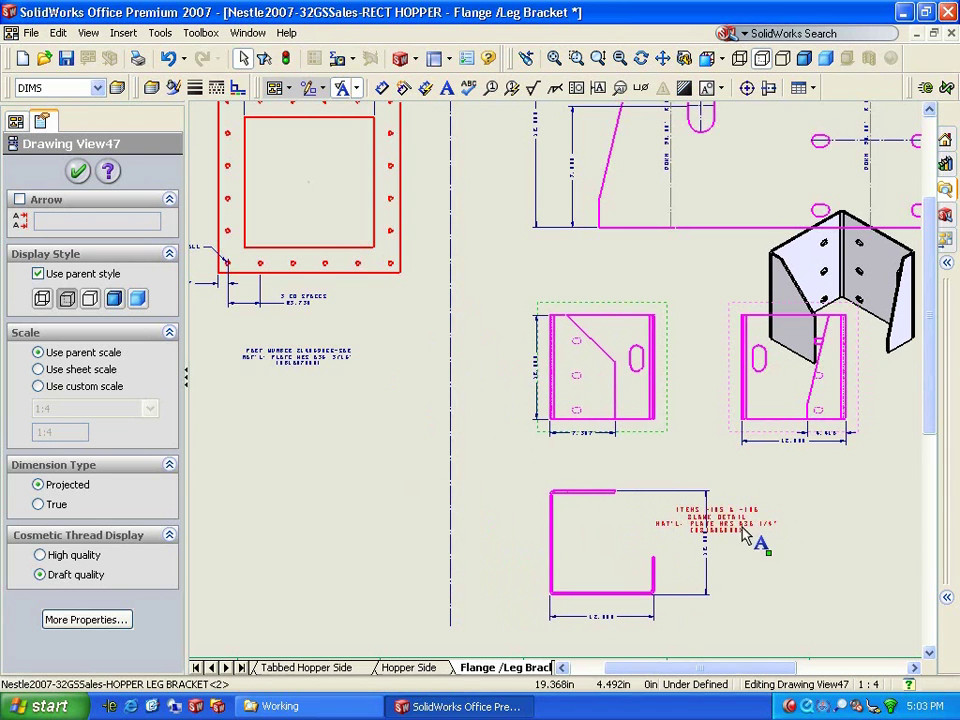
{"action": "left_click", "coordinate": [814, 530]}
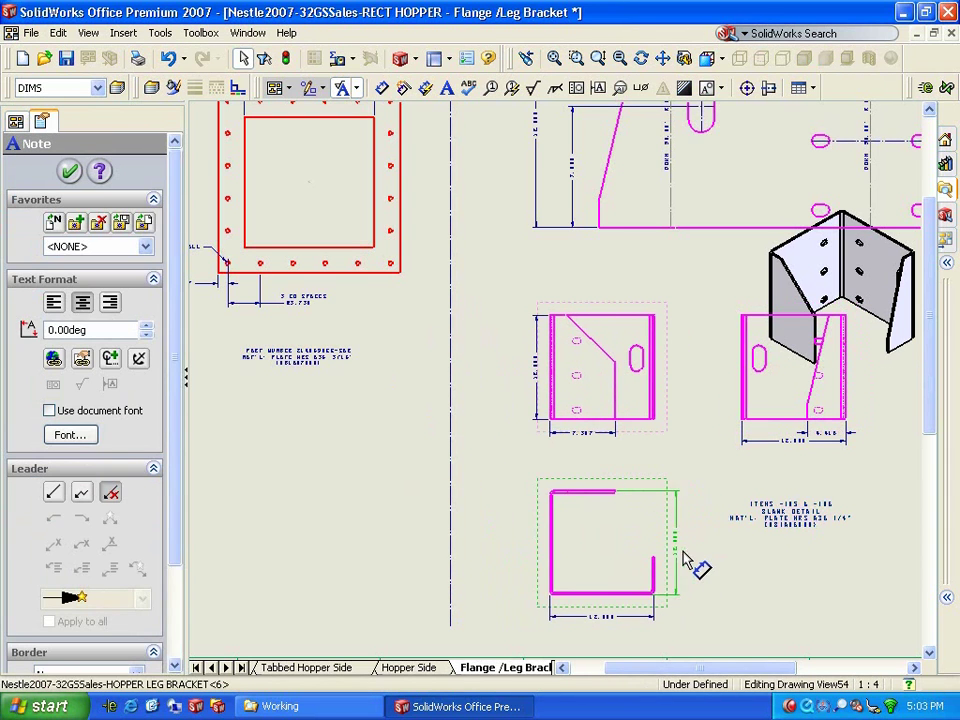
{"action": "left_click", "coordinate": [787, 586]}
- Move the two isometric leg bracket views inside the sheet border, side by side in the empty area above the title block
{"action": "scroll", "coordinate": [787, 586], "scroll_direction": "up", "scroll_amount": 1}
{"action": "scroll", "coordinate": [787, 586], "scroll_direction": "up", "scroll_amount": 4}
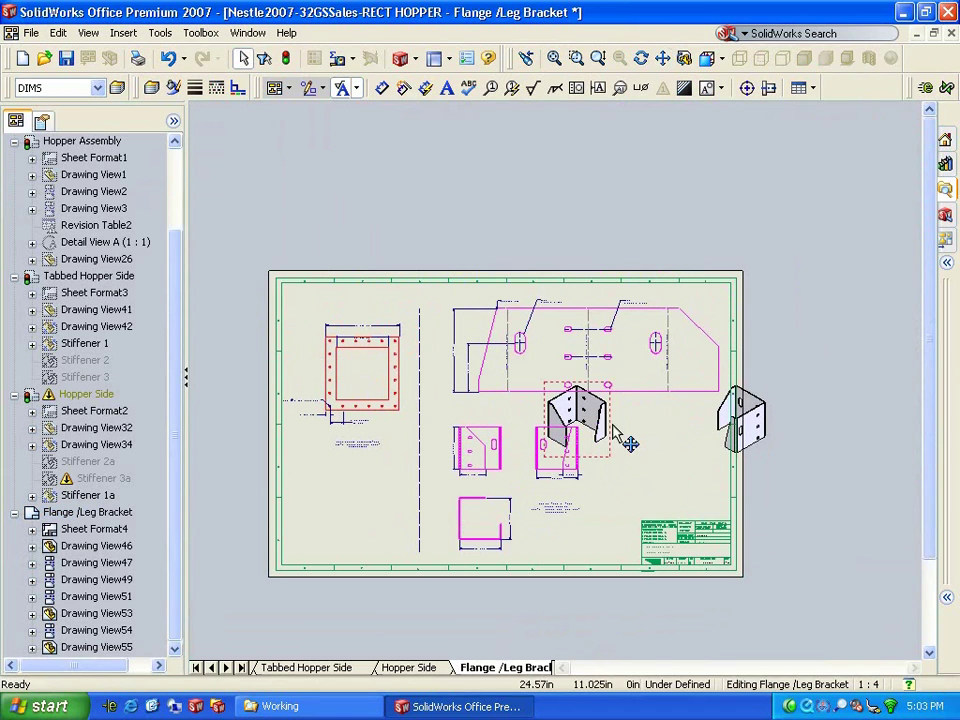
{"action": "left_click", "coordinate": [622, 440]}
{"action": "mouse_move", "coordinate": [622, 440]}
{"action": "left_mouse_down"}
{"action": "mouse_move", "coordinate": [660, 474]}
{"action": "mouse_move", "coordinate": [676, 474]}
{"action": "left_mouse_up"}
{"action": "left_click_drag", "start_coordinate": [783, 478], "coordinate": [735, 471]}
{"action": "left_click", "coordinate": [729, 268]}
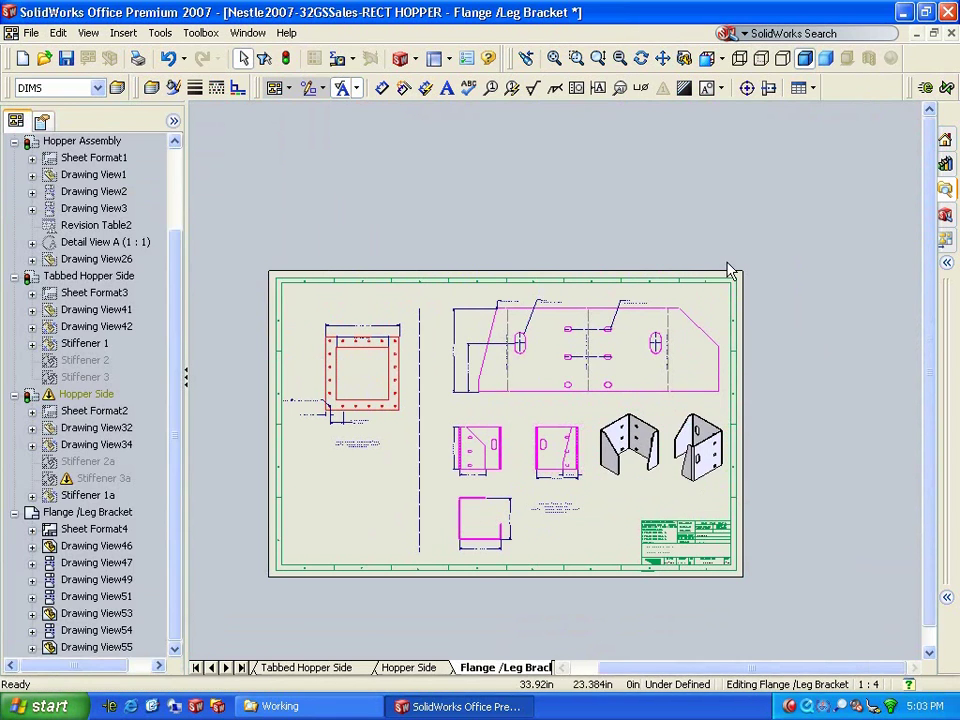
- Dimension the short vertical edge beneath the angled corner of the leg bracket's flat pattern
{"action": "scroll", "coordinate": [663, 308], "scroll_direction": "down", "scroll_amount": 1}
{"action": "scroll", "coordinate": [663, 308], "scroll_direction": "down", "scroll_amount": 1}
{"action": "left_click", "coordinate": [381, 88]}
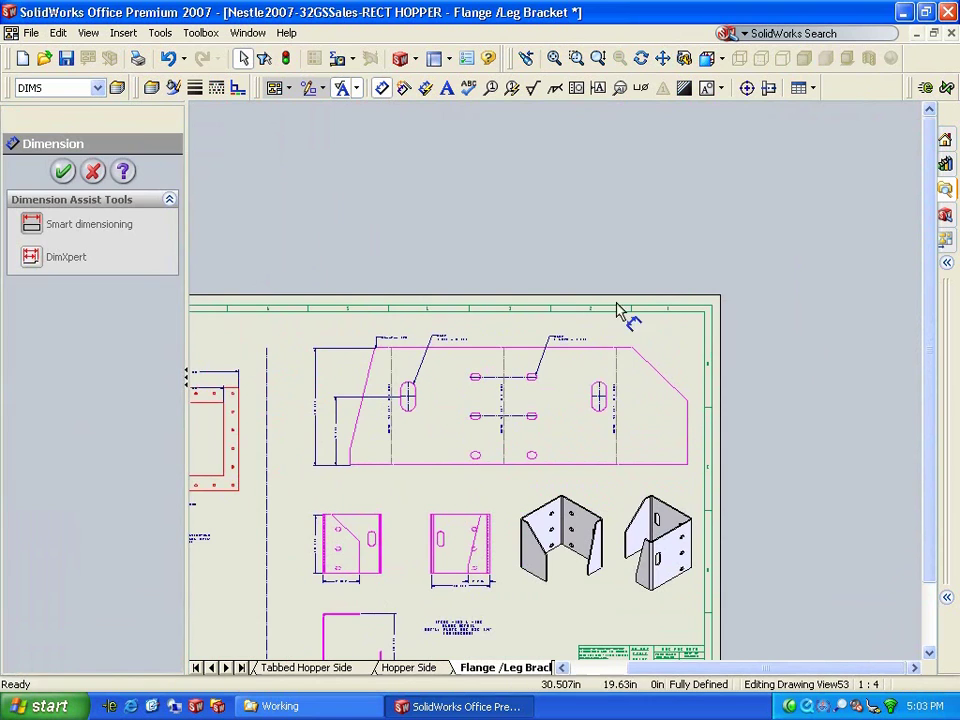
{"action": "left_click", "coordinate": [697, 440]}
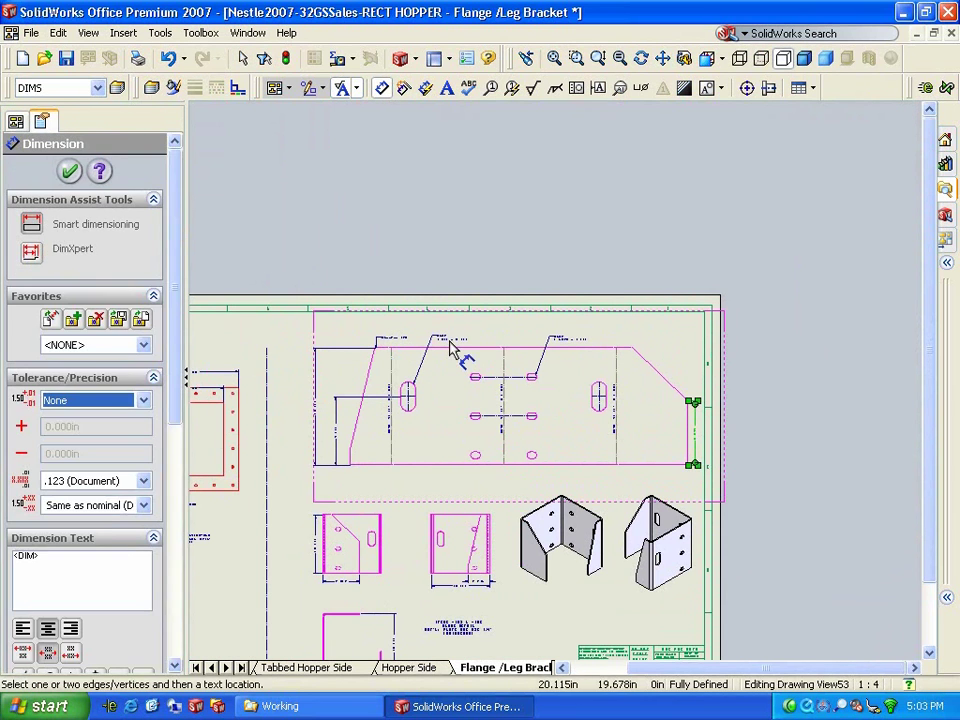
{"action": "key", "text": "Escape"}
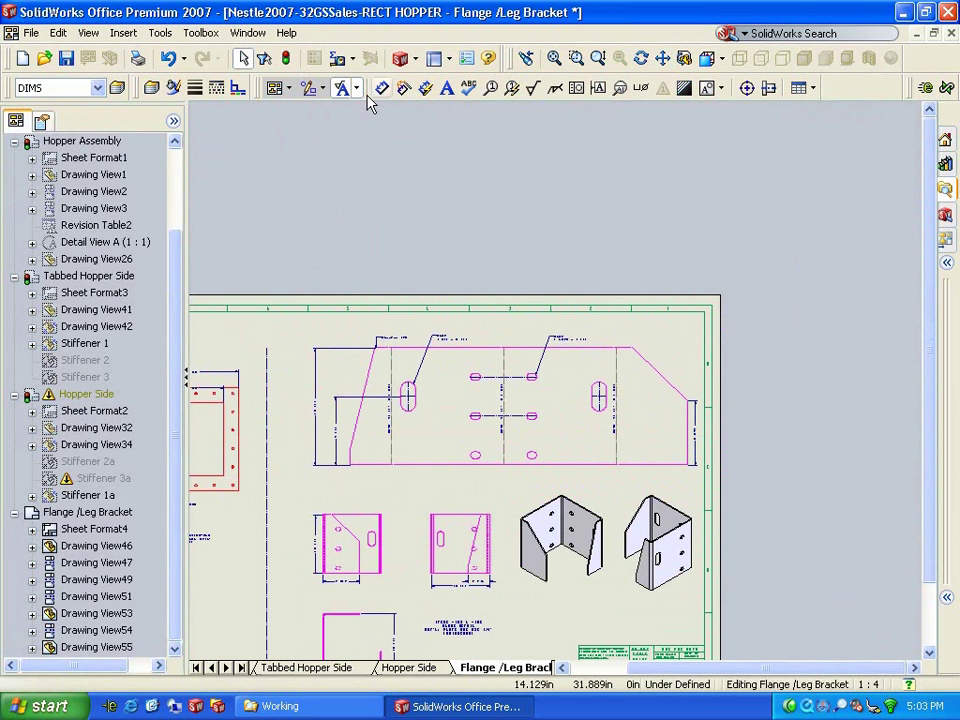
- Sketch a horizontal centerline about 6.75 in long through the lowest pair of small slots in the flat pattern
{"action": "left_click", "coordinate": [311, 91]}
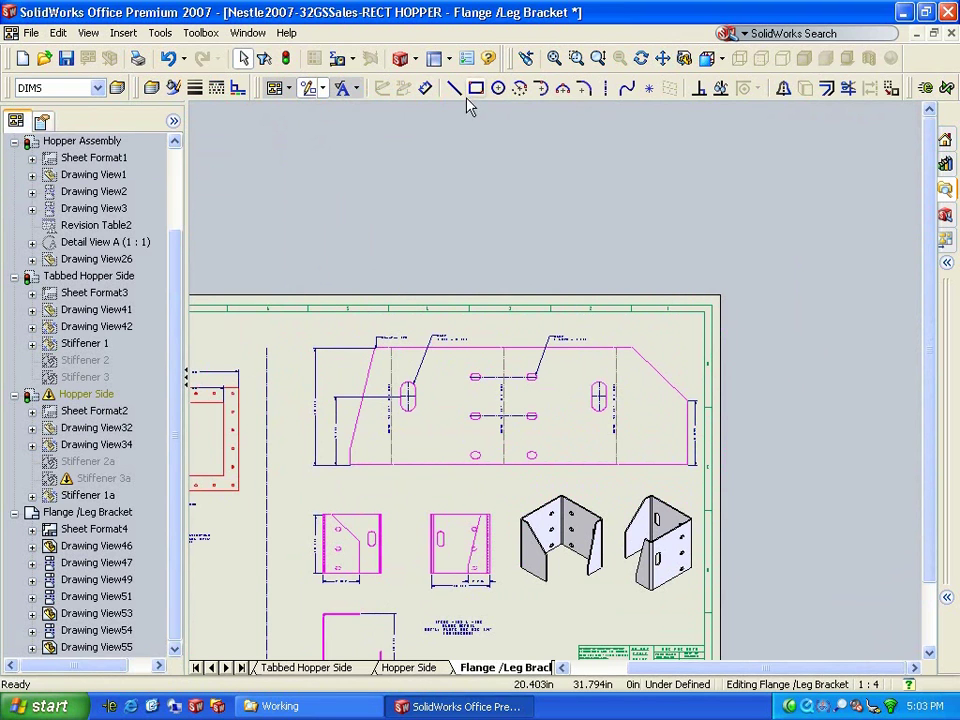
{"action": "left_click", "coordinate": [604, 88]}
{"action": "scroll", "coordinate": [493, 456], "scroll_direction": "down", "scroll_amount": 5}
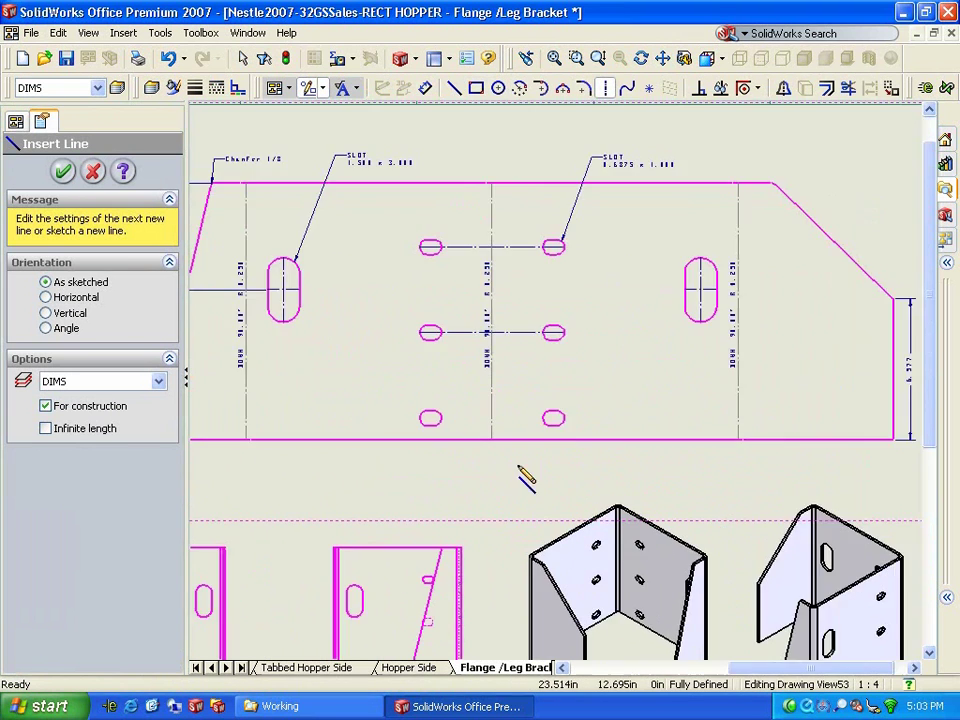
{"action": "left_click", "coordinate": [406, 401]}
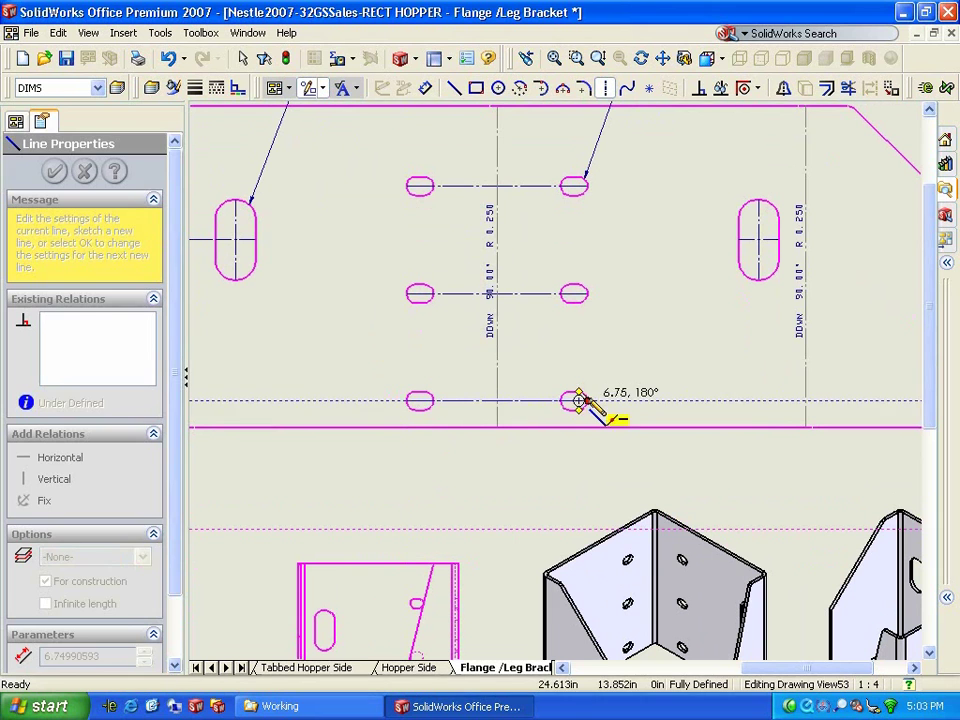
{"action": "left_click", "coordinate": [588, 401]}
{"action": "key", "text": "Escape"}
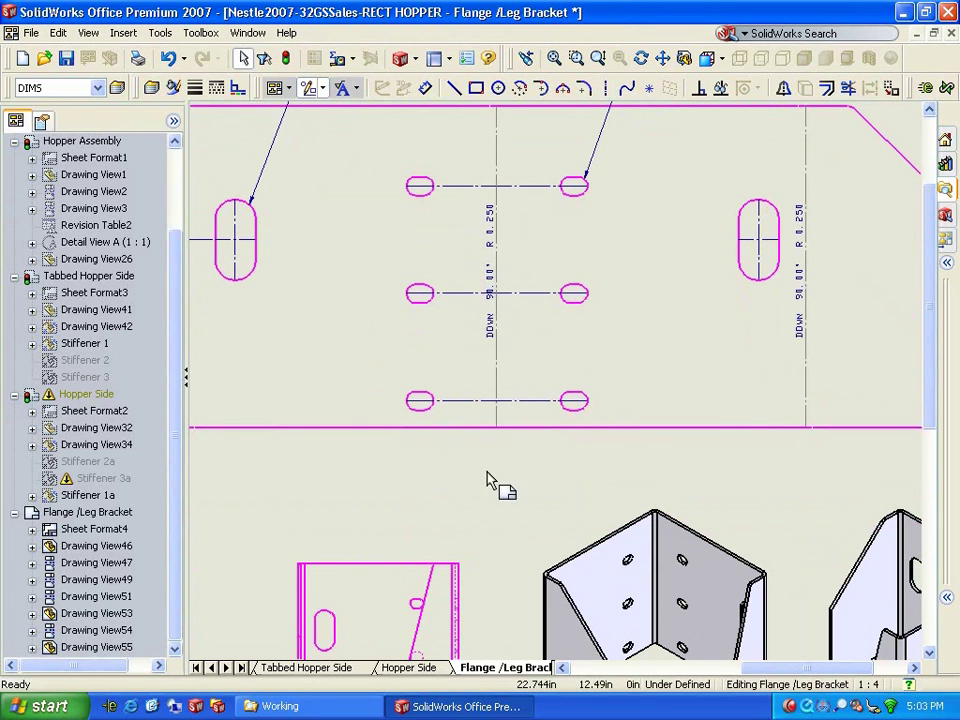
{"action": "left_click", "coordinate": [453, 490]}
{"action": "scroll", "coordinate": [453, 490], "scroll_direction": "up", "scroll_amount": 6}
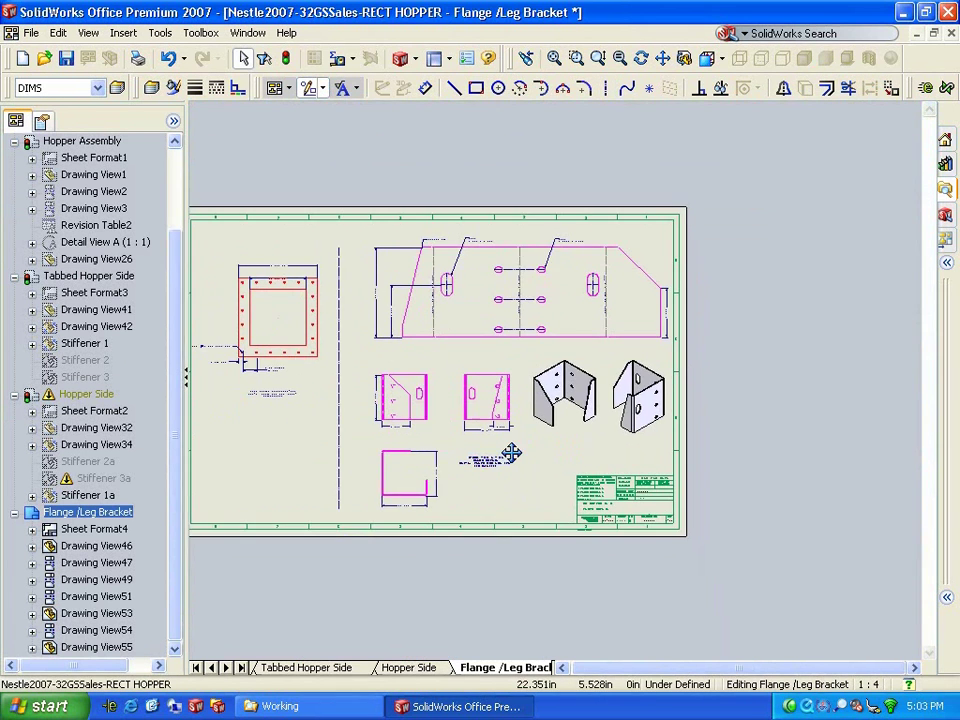
{"action": "scroll", "coordinate": [477, 490], "scroll_direction": "down", "scroll_amount": 3}
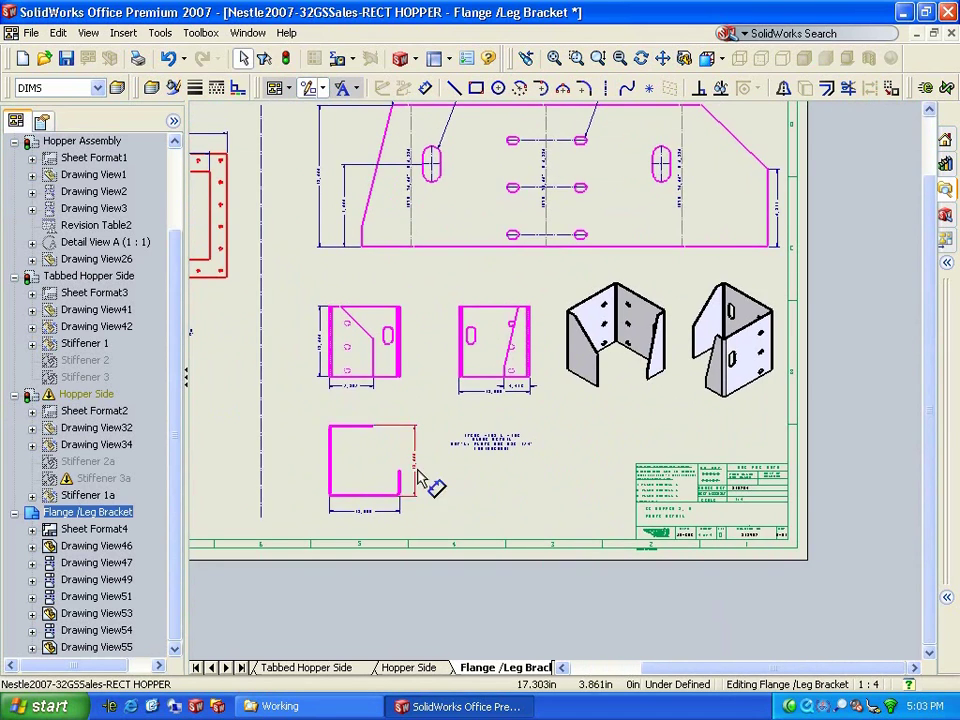
{"action": "left_click", "coordinate": [425, 88]}
{"action": "scroll", "coordinate": [385, 425], "scroll_direction": "down", "scroll_amount": 2}
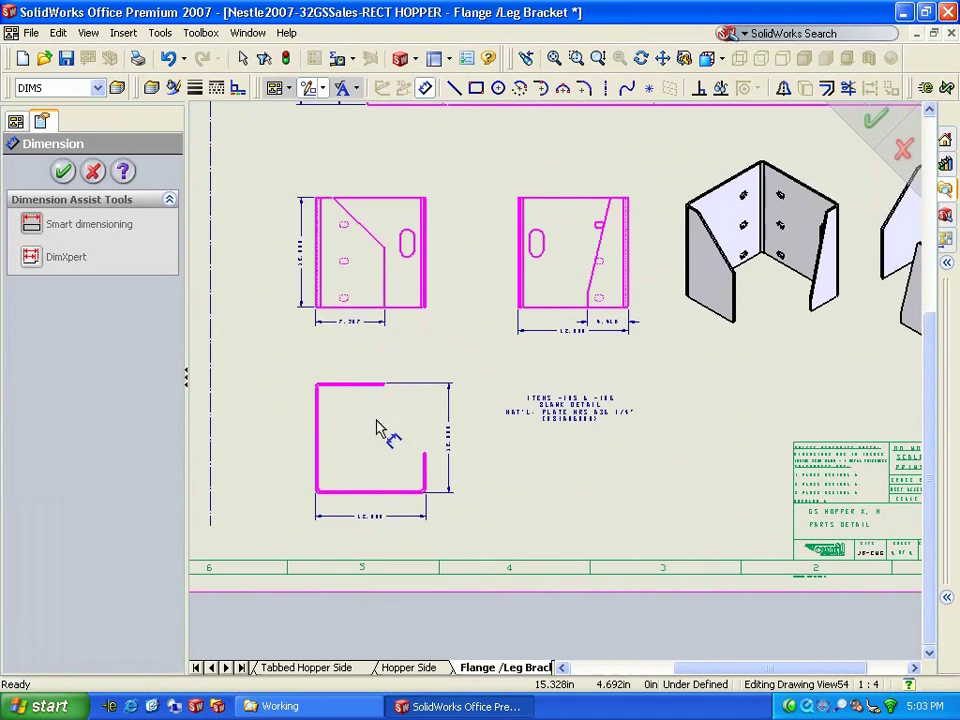
{"action": "scroll", "coordinate": [579, 480], "scroll_direction": "up", "scroll_amount": 4}
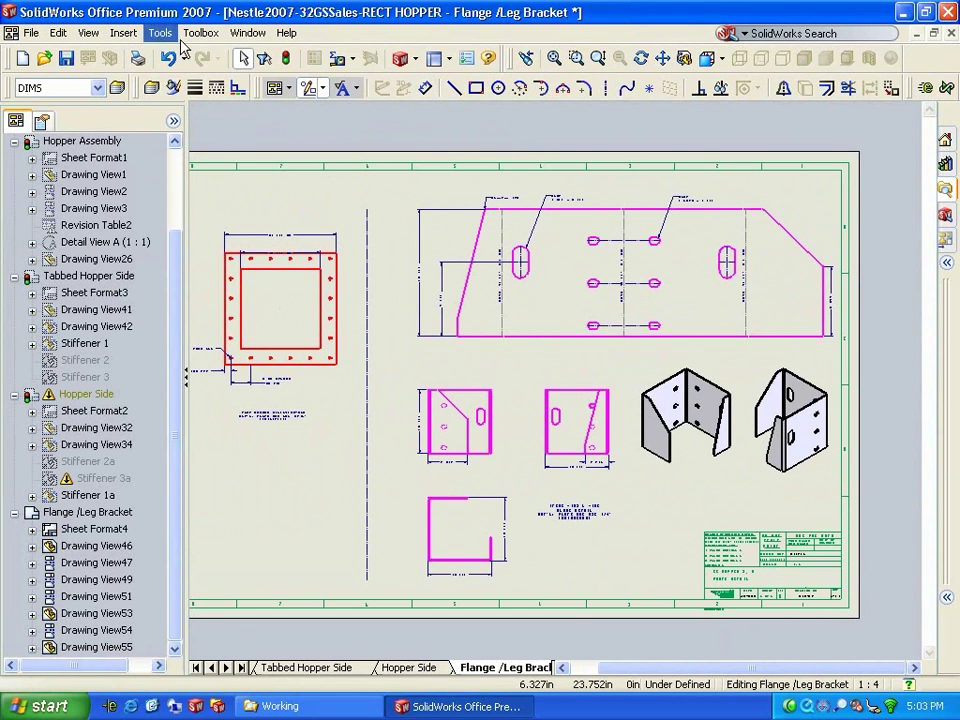
- Switch to the LEG SUPPORT ASSY drawing and look over its Hopper Details sheet
{"action": "left_click", "coordinate": [247, 33]}
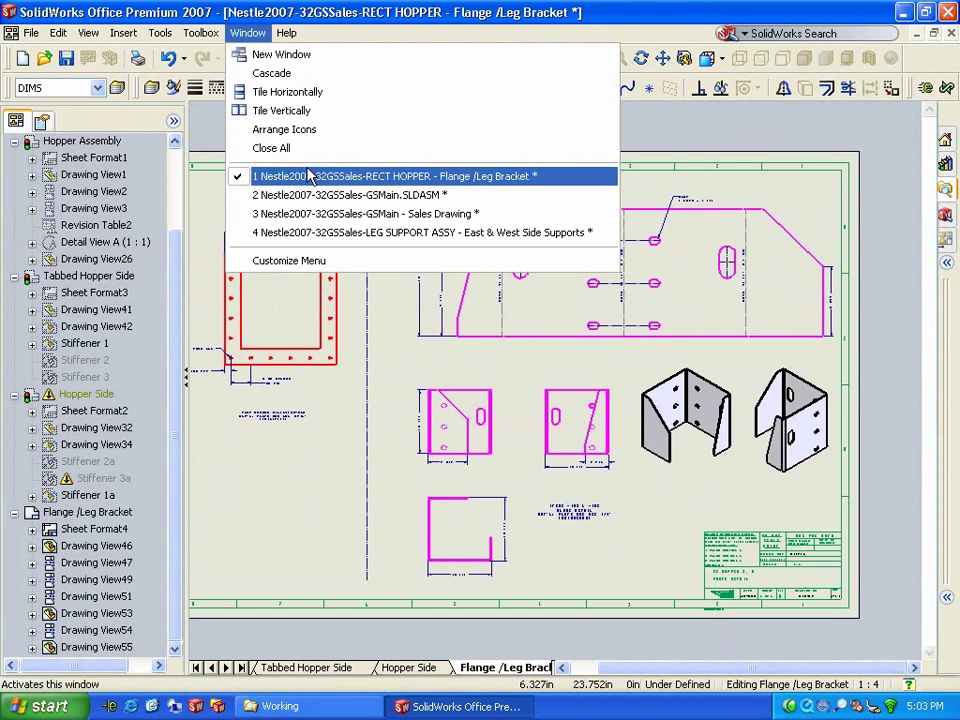
{"action": "left_click", "coordinate": [316, 233]}
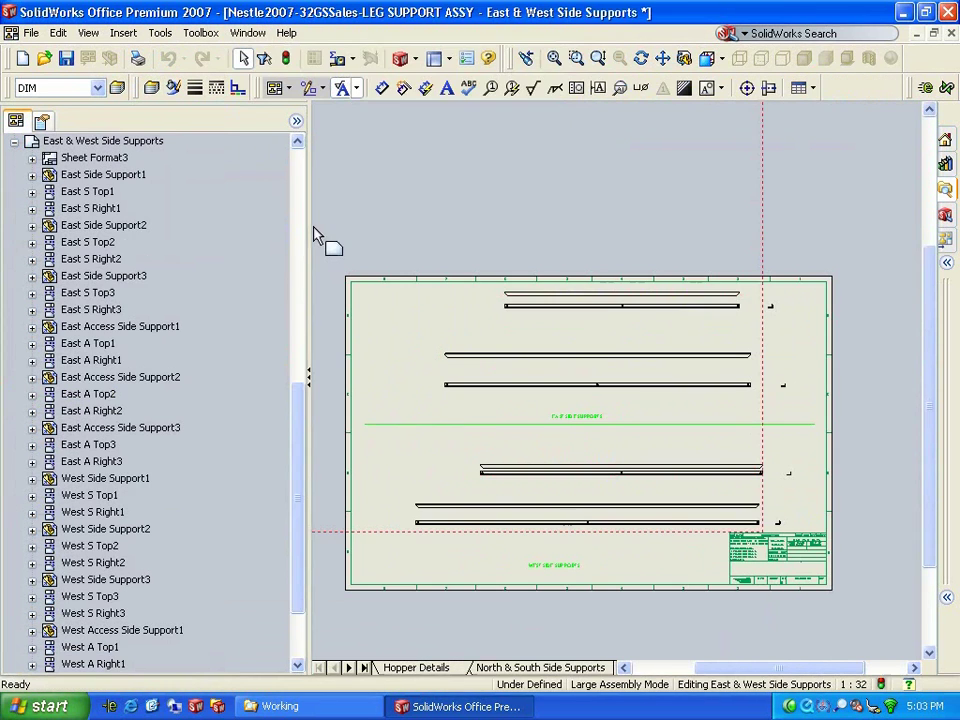
{"action": "left_click", "coordinate": [402, 667]}
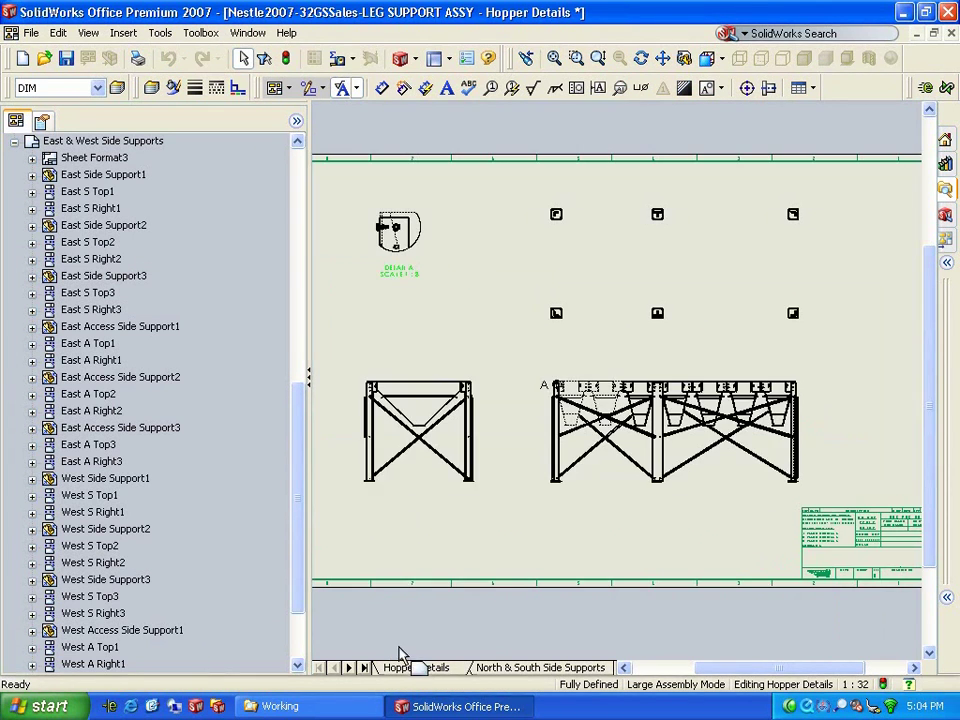
{"action": "middle_click_drag", "start_coordinate": [553, 525], "coordinate": [583, 566]}
{"action": "scroll", "coordinate": [537, 522], "scroll_direction": "up", "scroll_amount": 2}
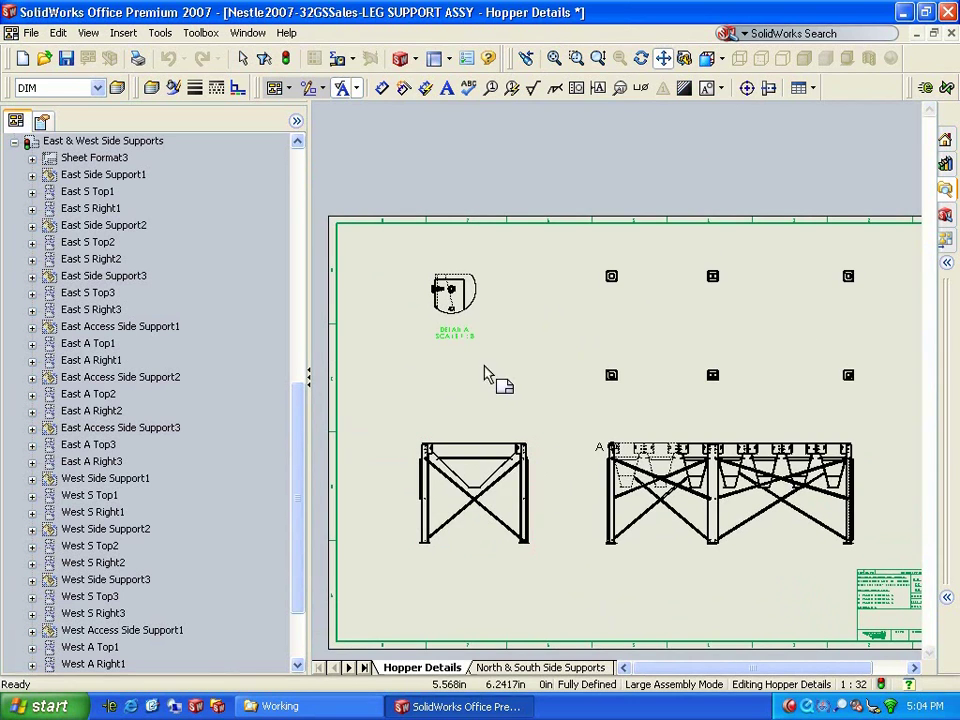
{"action": "scroll", "coordinate": [515, 370], "scroll_direction": "up", "scroll_amount": 1}
- On the North & South Side Supports sheet, move the stray north and south support views onto the sheet, close to their matching views
{"action": "left_click", "coordinate": [506, 669]}
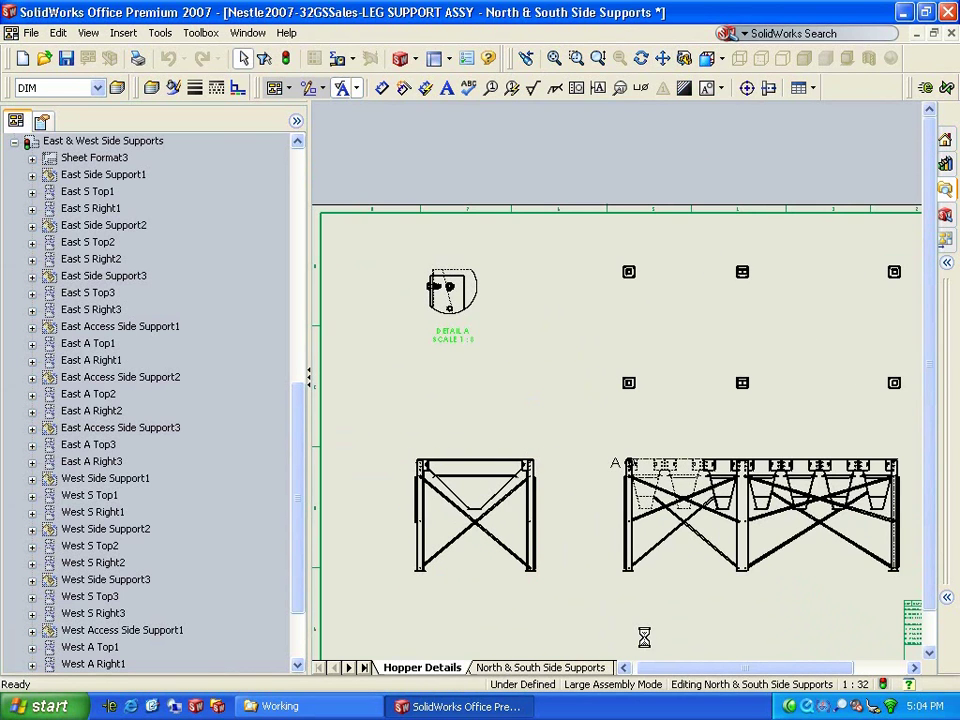
{"action": "middle_click_drag", "start_coordinate": [668, 583], "coordinate": [614, 525]}
{"action": "left_click_drag", "start_coordinate": [619, 537], "coordinate": [617, 373]}
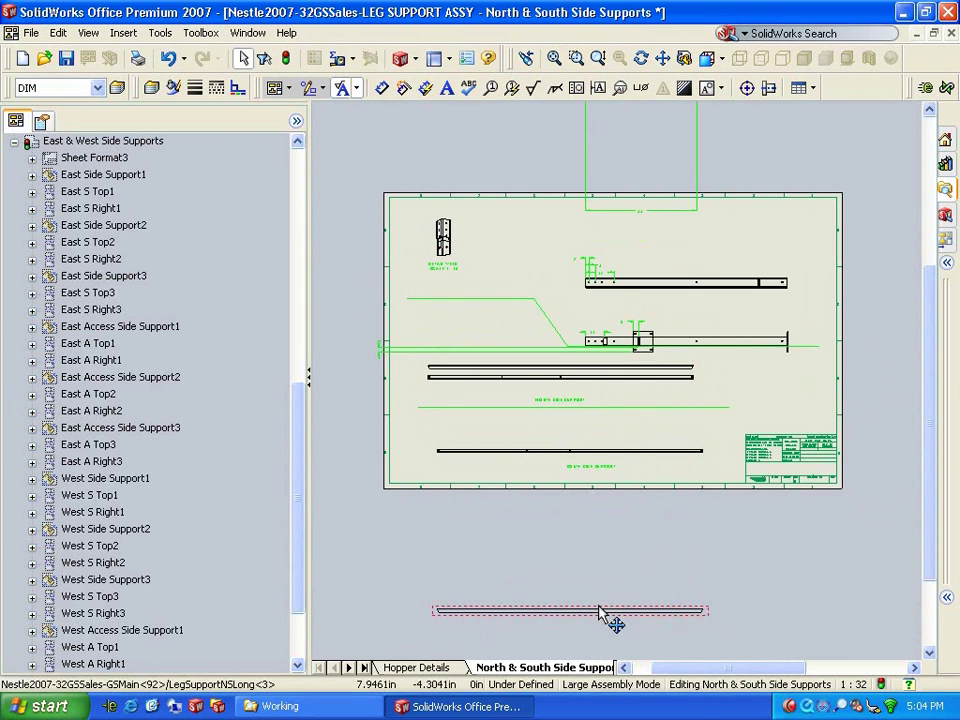
{"action": "left_click", "coordinate": [600, 610]}
{"action": "mouse_move", "coordinate": [600, 612]}
{"action": "left_mouse_down"}
{"action": "mouse_move", "coordinate": [612, 606]}
{"action": "mouse_move", "coordinate": [602, 446]}
{"action": "left_mouse_up"}
- Move the leg weldment view up clear of the divider line and place the foot pad view beyond the leg's dimensioned end
{"action": "scroll", "coordinate": [700, 315], "scroll_direction": "up", "scroll_amount": 2}
{"action": "scroll", "coordinate": [690, 380], "scroll_direction": "up", "scroll_amount": 2}
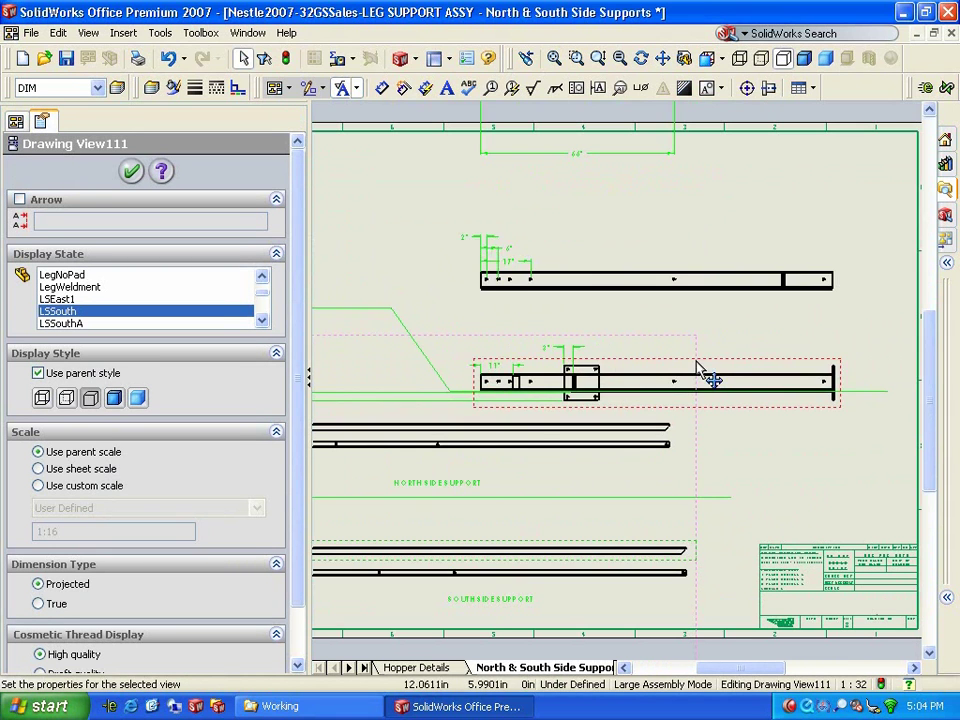
{"action": "mouse_move", "coordinate": [700, 368]}
{"action": "left_mouse_down"}
{"action": "mouse_move", "coordinate": [737, 311]}
{"action": "mouse_move", "coordinate": [728, 318]}
{"action": "left_mouse_up"}
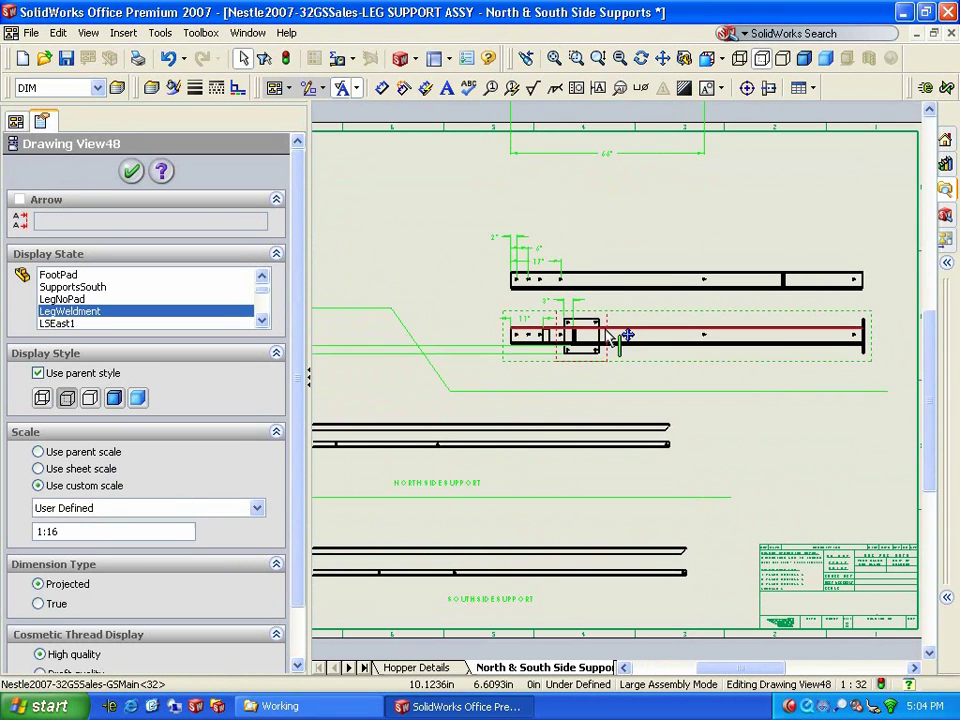
{"action": "left_click_drag", "start_coordinate": [612, 335], "coordinate": [445, 320]}
- Bring the leg view lying off the sheet down above the other leg views and place its 66" dimension just under the 120" dimension
{"action": "scroll", "coordinate": [621, 208], "scroll_direction": "up", "scroll_amount": 5}
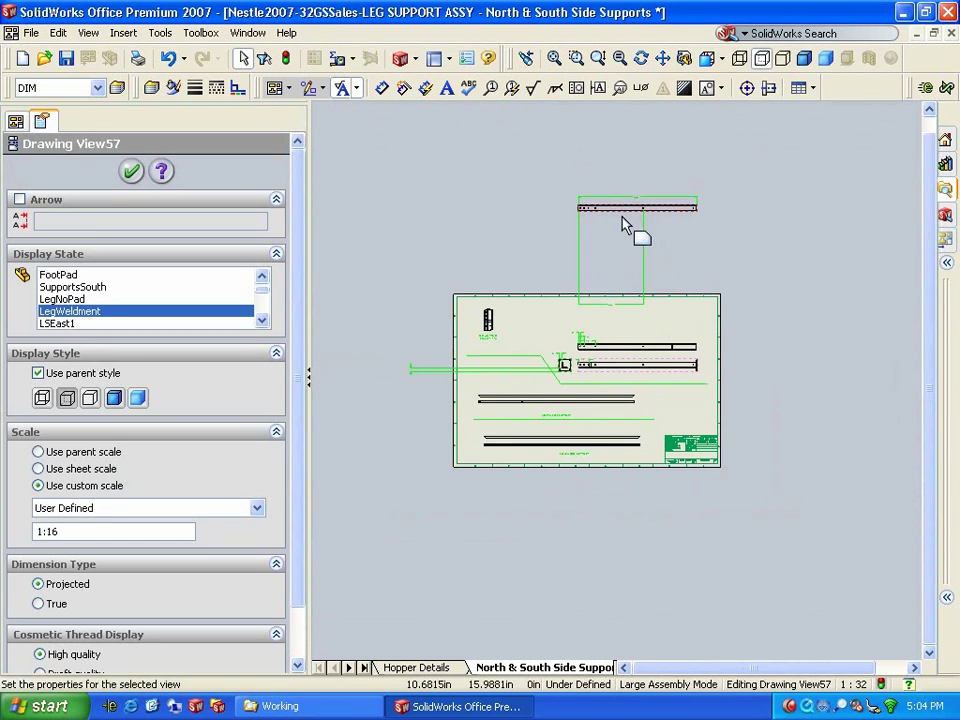
{"action": "left_click_drag", "start_coordinate": [621, 222], "coordinate": [615, 332]}
{"action": "scroll", "coordinate": [615, 332], "scroll_direction": "down", "scroll_amount": 3}
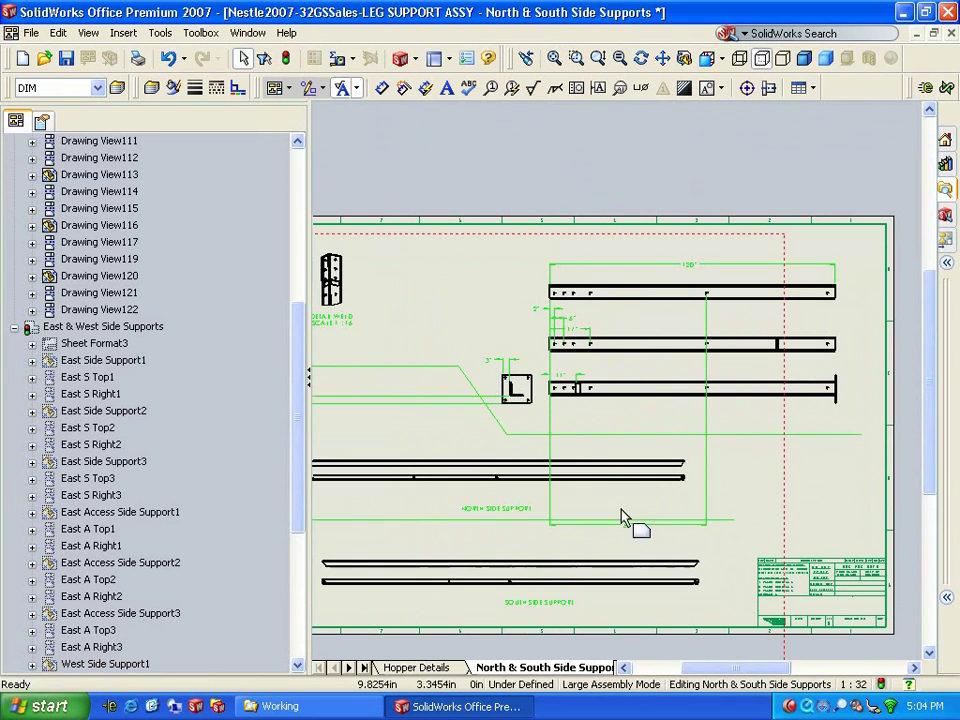
{"action": "left_click", "coordinate": [615, 287]}
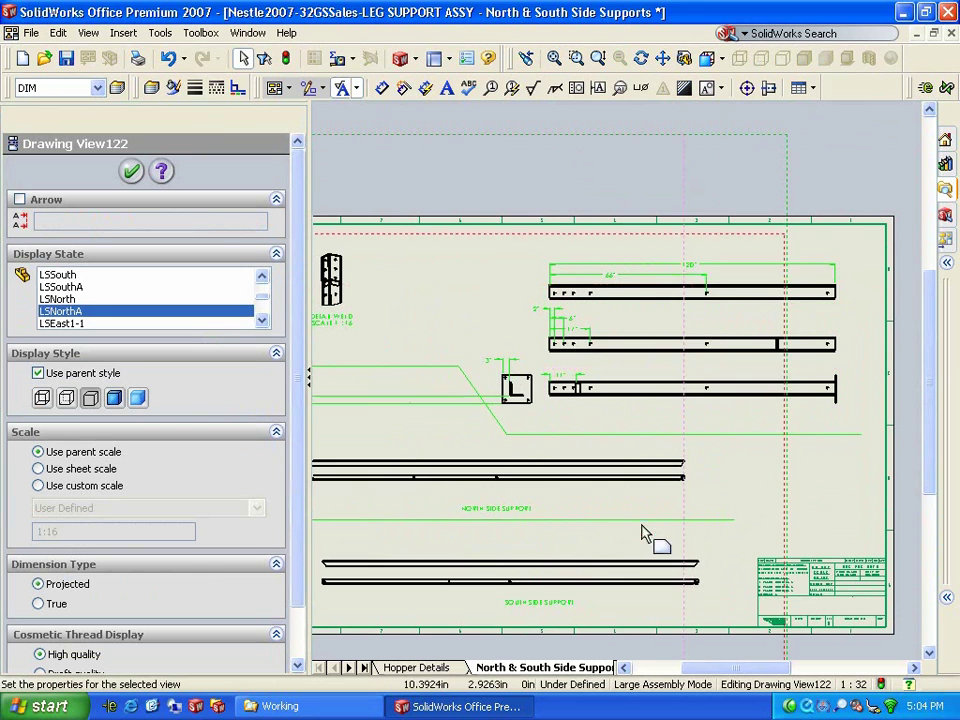
- On the East & West Side Supports sheet, move the longer east support's lower view up closer to the view above it
{"action": "mouse_move", "coordinate": [643, 519]}
{"action": "middle_mouse_down"}
{"action": "mouse_move", "coordinate": [696, 476]}
{"action": "mouse_move", "coordinate": [674, 480]}
{"action": "middle_mouse_up"}
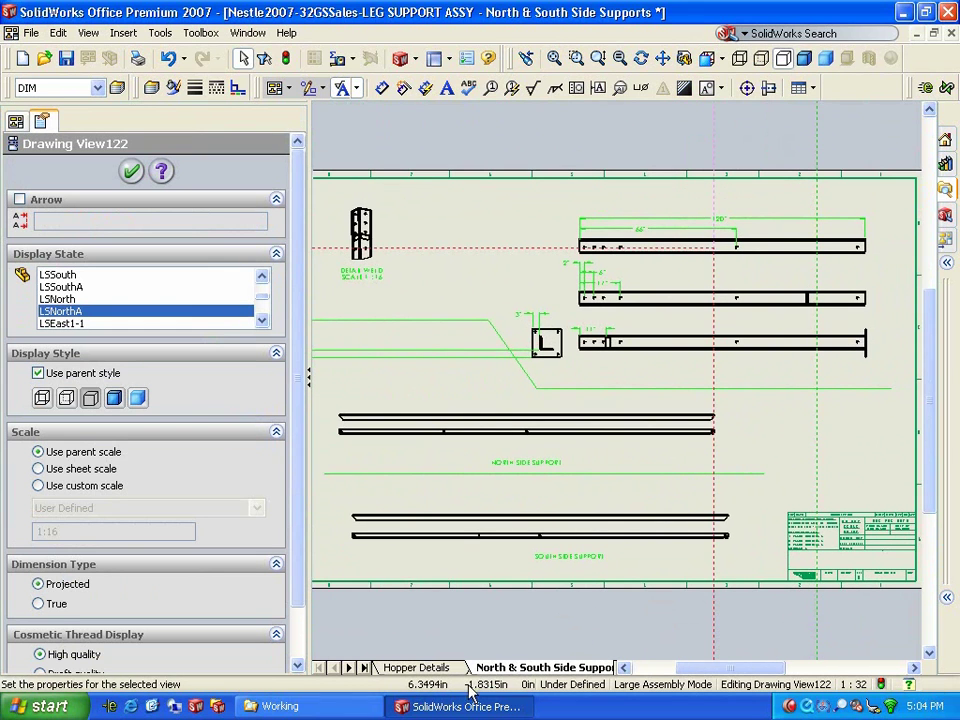
{"action": "left_click", "coordinate": [350, 667]}
{"action": "left_click", "coordinate": [580, 668]}
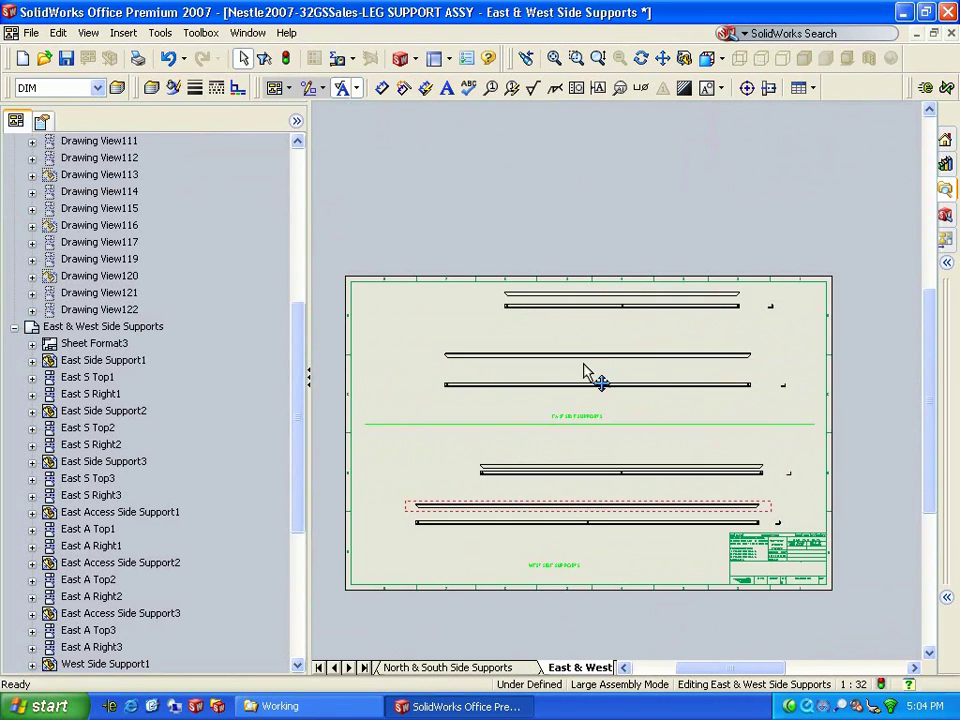
{"action": "scroll", "coordinate": [590, 375], "scroll_direction": "down", "scroll_amount": 4}
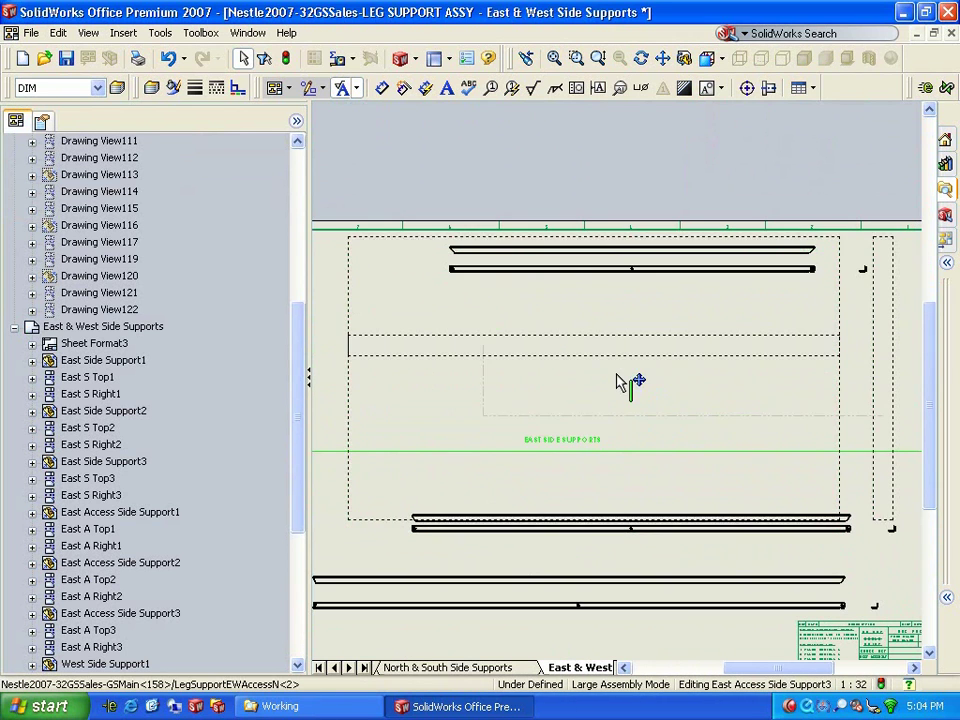
{"action": "left_click", "coordinate": [617, 380]}
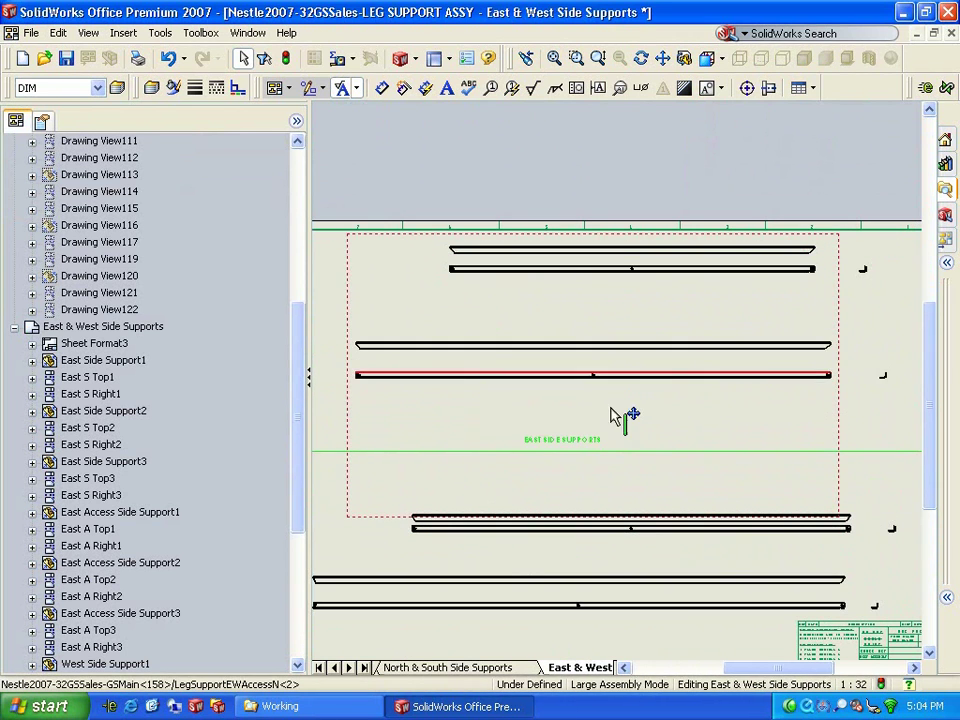
{"action": "scroll", "coordinate": [614, 459], "scroll_direction": "up", "scroll_amount": 2}
- Dimension the overall length of both east side supports above their upper views, using the Farr-Fractions dimension favorite
{"action": "left_click", "coordinate": [381, 88]}
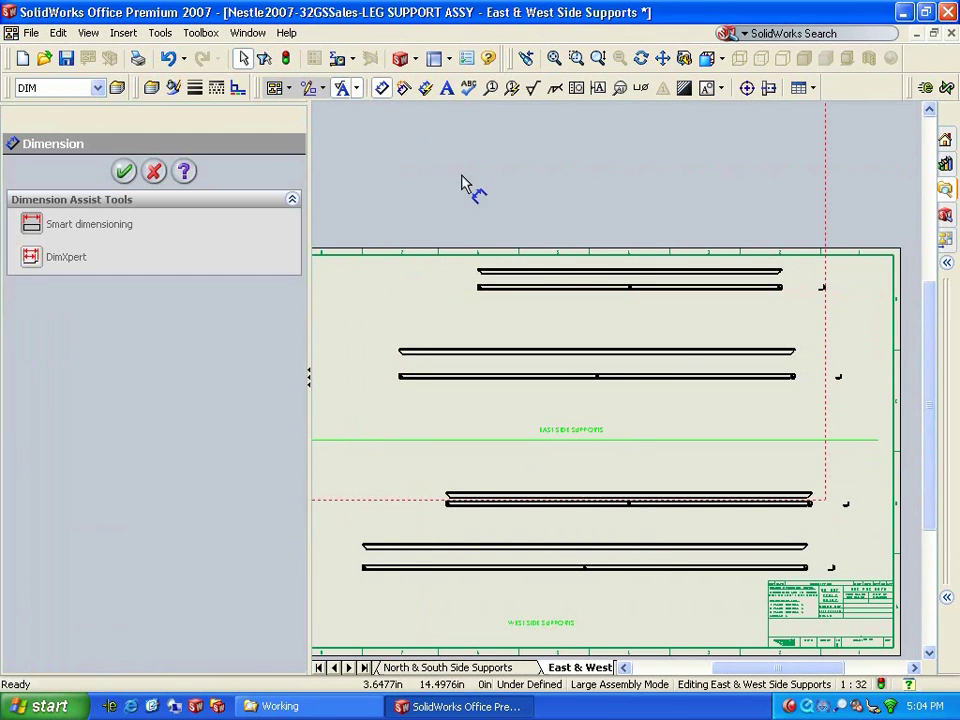
{"action": "left_click", "coordinate": [570, 268]}
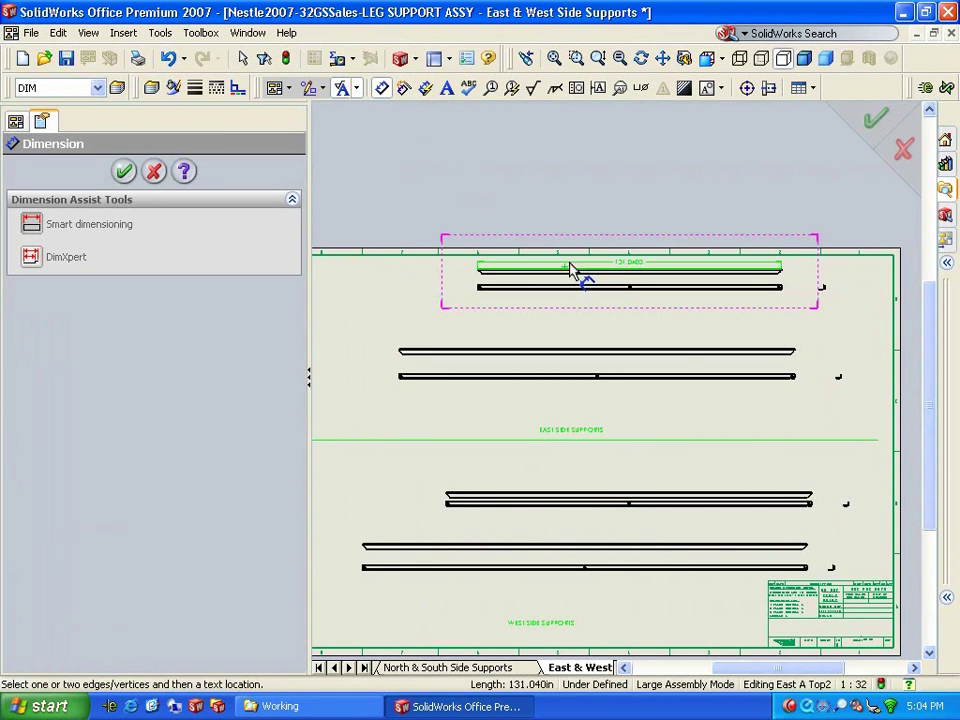
{"action": "left_click", "coordinate": [568, 268]}
{"action": "left_click", "coordinate": [266, 344]}
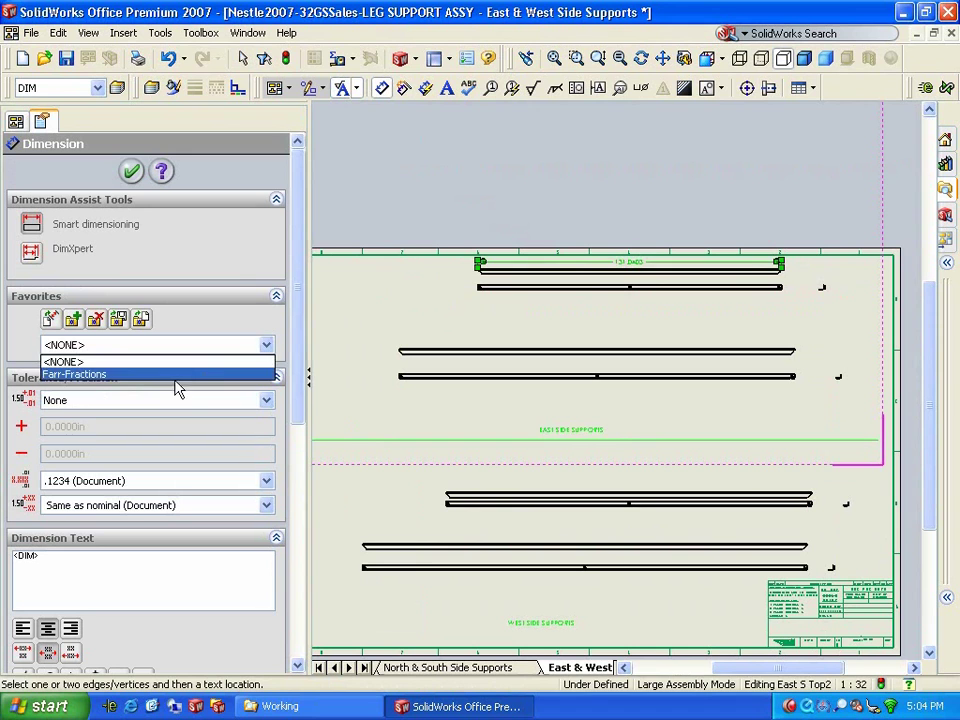
{"action": "left_click", "coordinate": [175, 376]}
{"action": "left_click", "coordinate": [607, 349]}
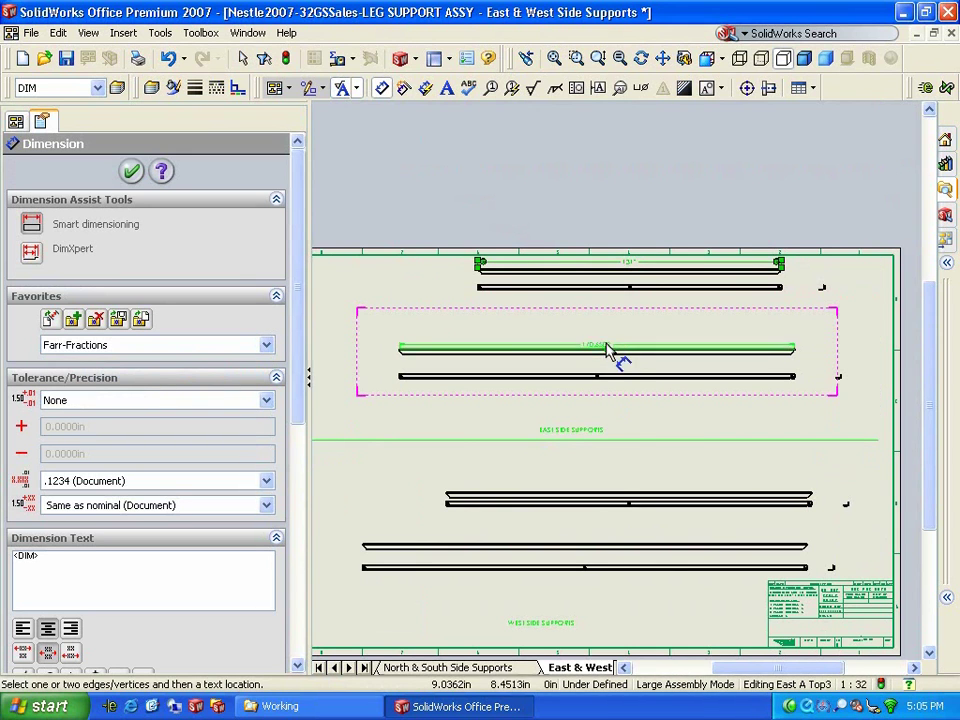
{"action": "left_click", "coordinate": [607, 340]}
- Dimension the overall length of both west side supports above their upper views and finish dimensioning
{"action": "left_click", "coordinate": [612, 492]}
{"action": "left_click", "coordinate": [615, 482]}
{"action": "left_click", "coordinate": [585, 542]}
{"action": "left_click", "coordinate": [587, 545]}
{"action": "scroll", "coordinate": [615, 519], "scroll_direction": "down", "scroll_amount": 4}
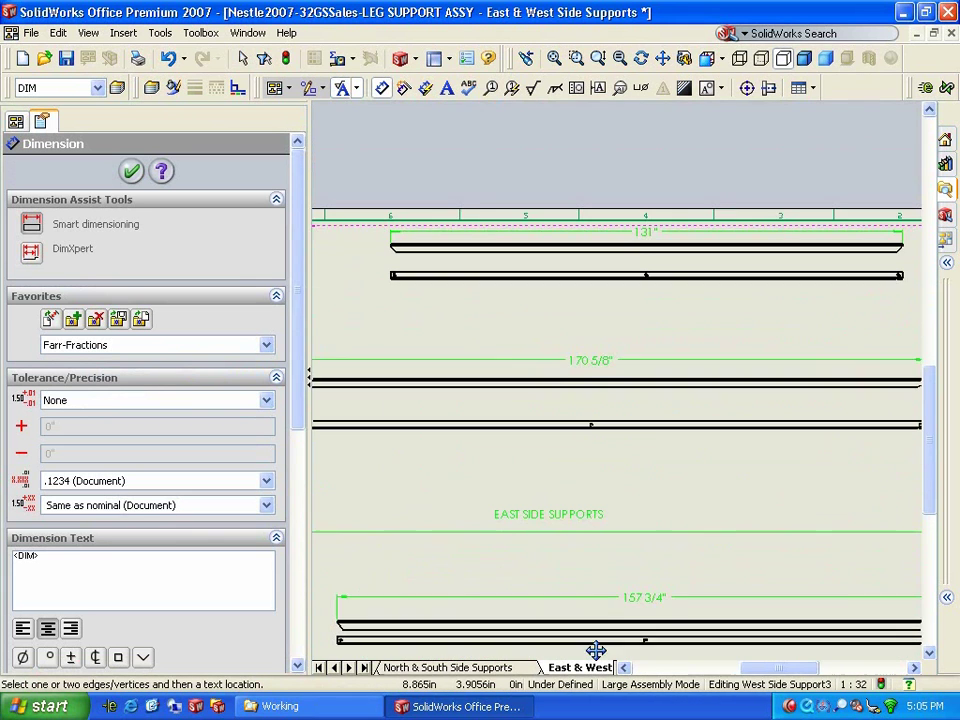
{"action": "scroll", "coordinate": [664, 486], "scroll_direction": "up", "scroll_amount": 5}
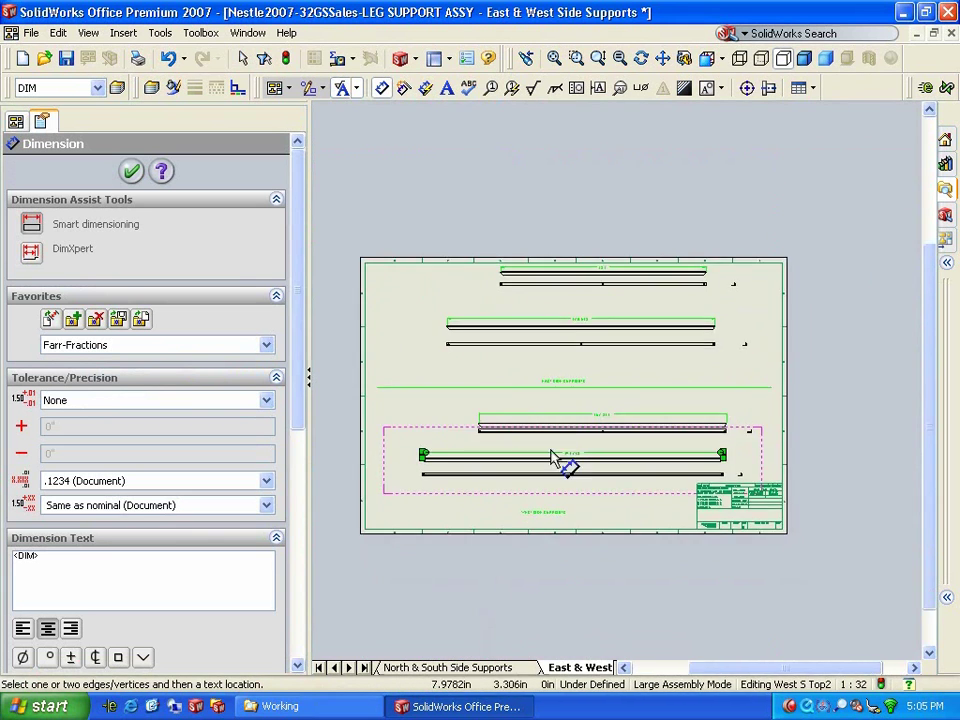
{"action": "left_click", "coordinate": [131, 171]}
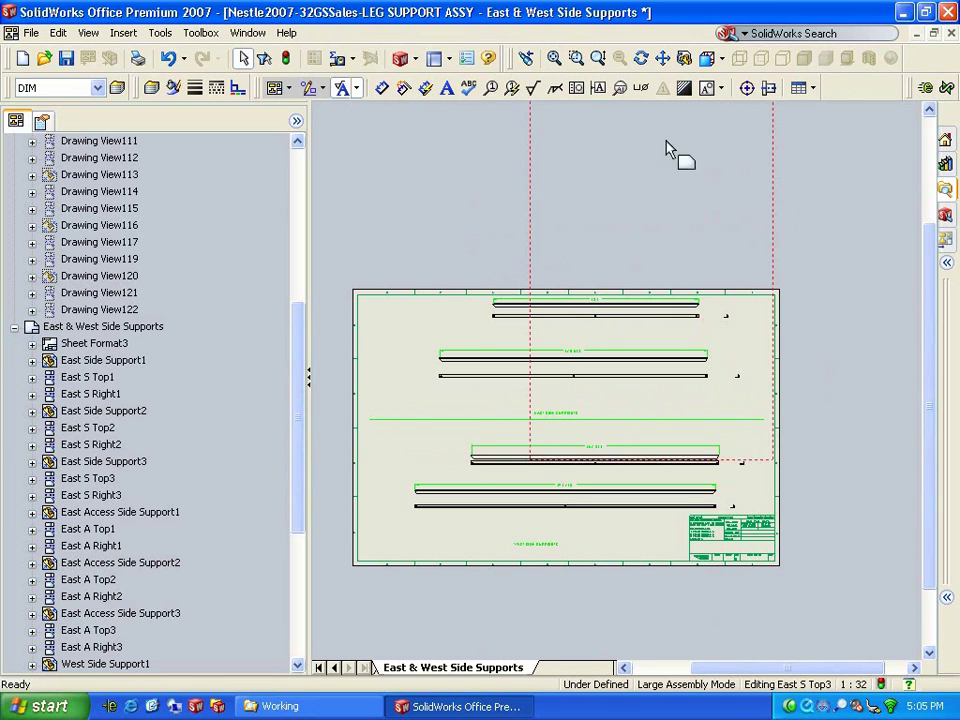
- Switch to the Nestle2007-32GSSales-GSMain assembly and narrow the feature tree to enlarge the model area
{"action": "left_click", "coordinate": [249, 34]}
{"action": "left_click", "coordinate": [270, 199]}
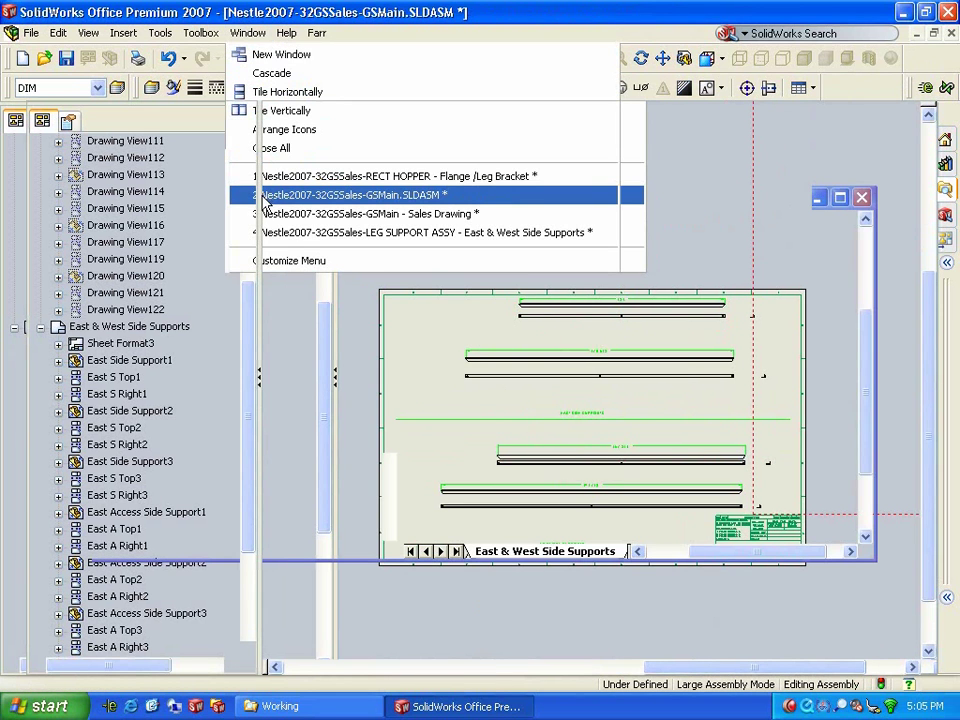
{"action": "left_click", "coordinate": [256, 196]}
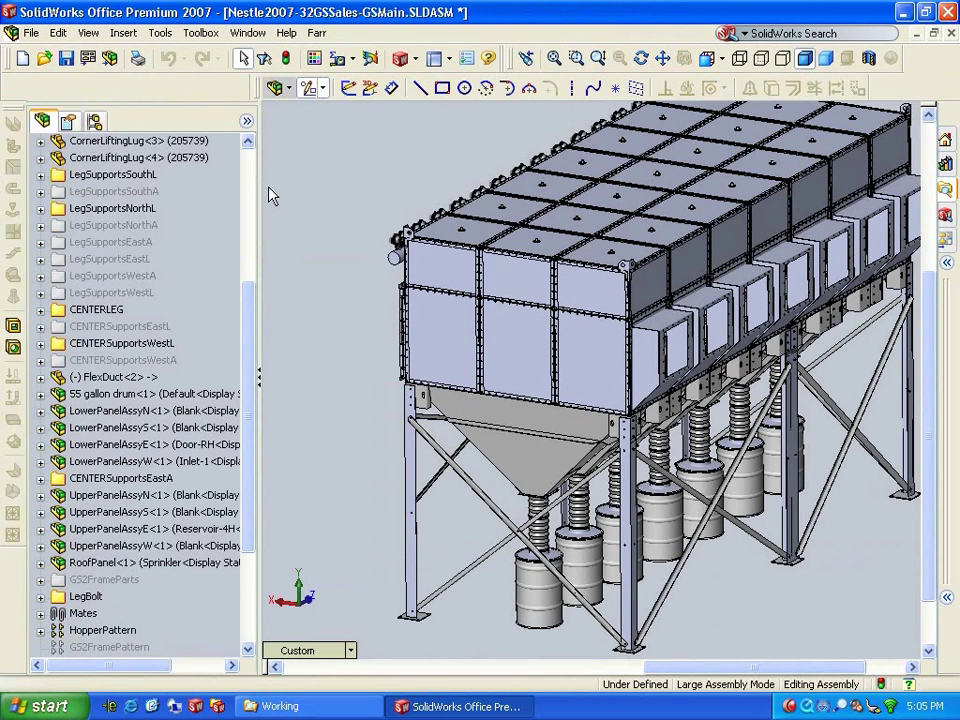
{"action": "left_click_drag", "start_coordinate": [258, 221], "coordinate": [208, 222]}
- In the Farr GS Sales Config, set the lower west panel to Inlet-3 and apply the configuration
{"action": "left_click", "coordinate": [316, 36]}
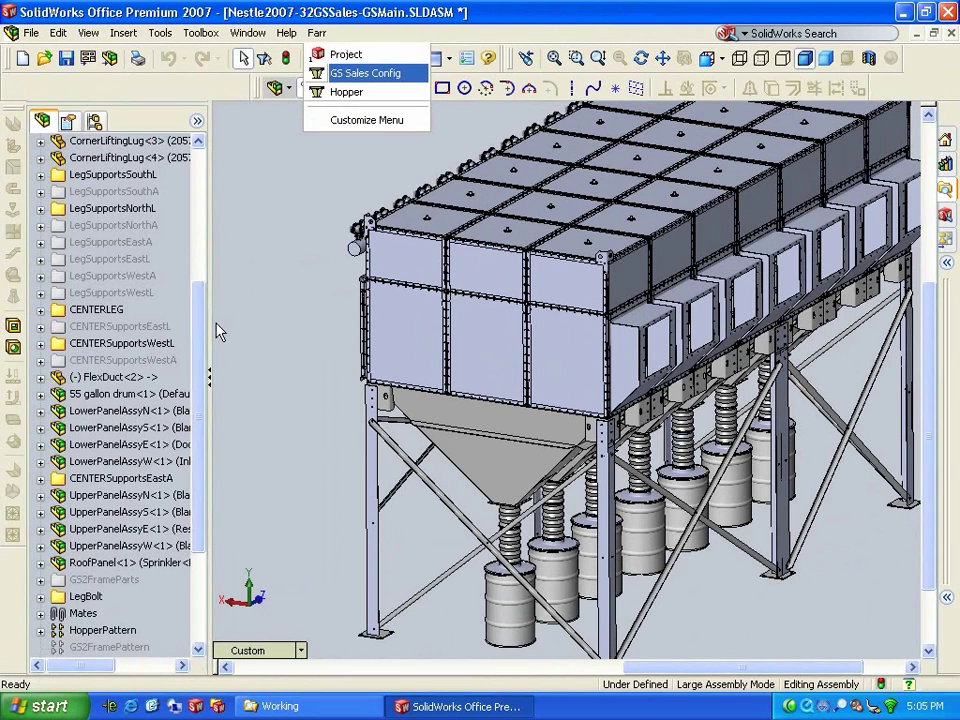
{"action": "key", "text": "Return"}
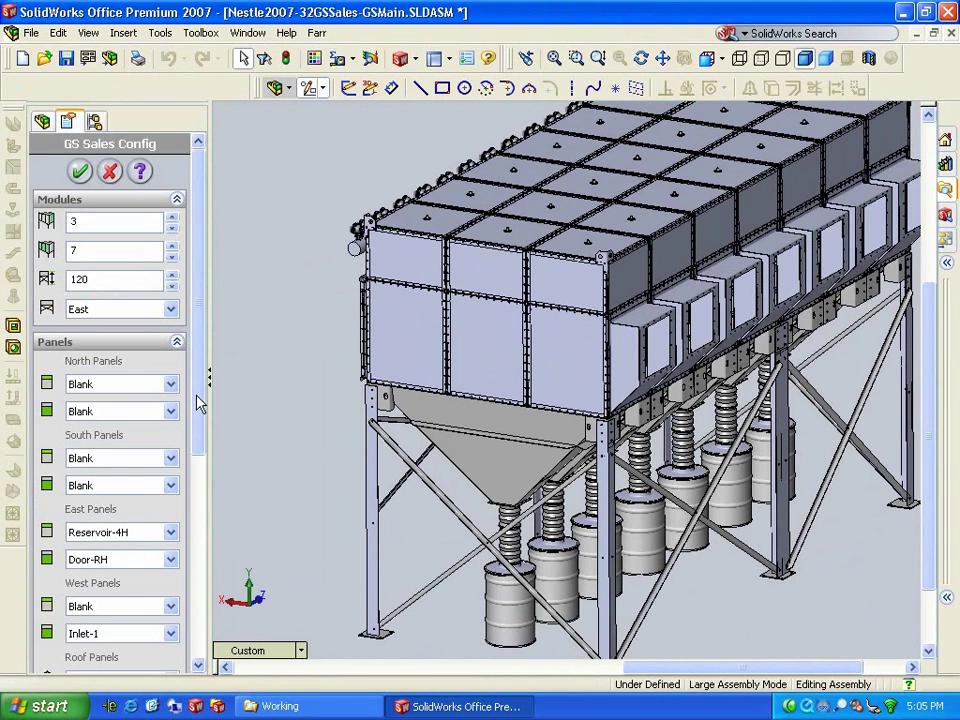
{"action": "scroll", "coordinate": [197, 463], "scroll_direction": "down", "scroll_amount": 3}
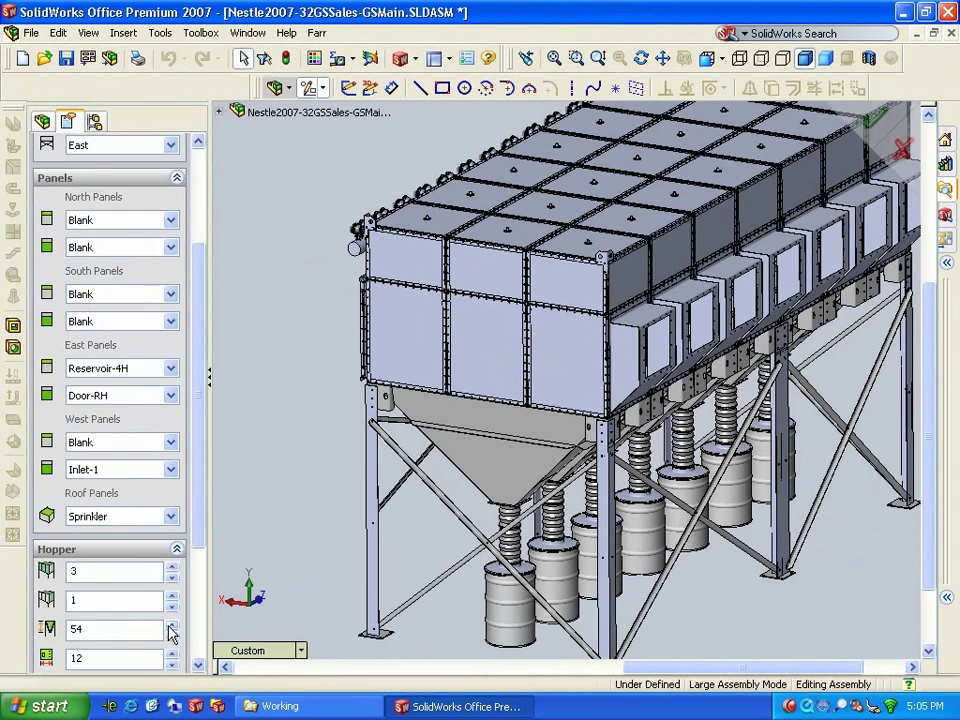
{"action": "left_click", "coordinate": [171, 469]}
{"action": "left_click", "coordinate": [110, 535]}
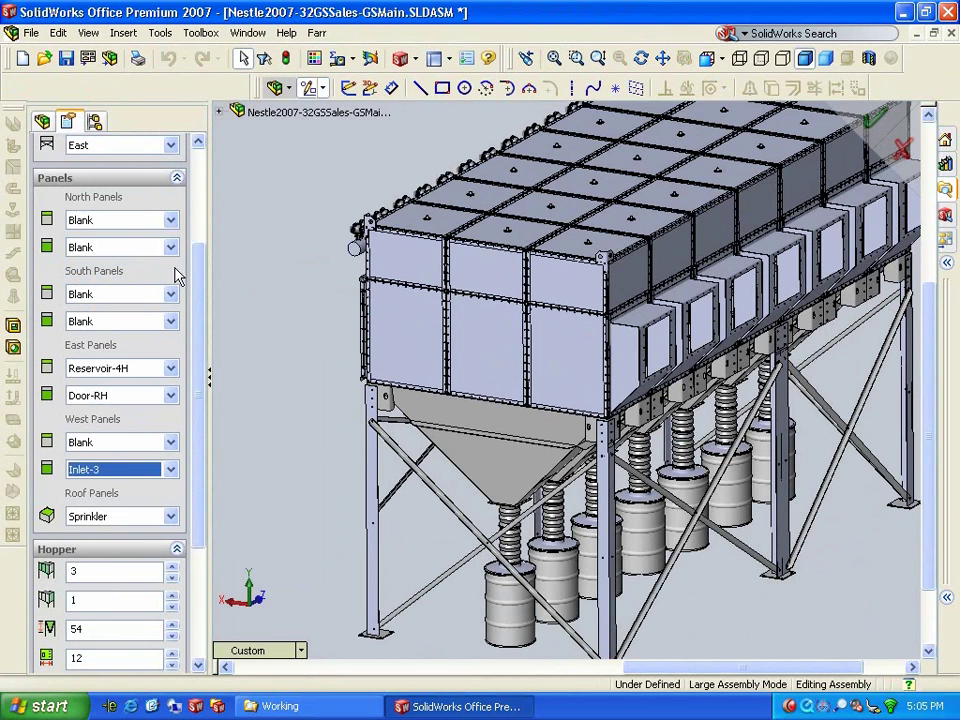
{"action": "scroll", "coordinate": [197, 271], "scroll_direction": "up", "scroll_amount": 1}
{"action": "scroll", "coordinate": [197, 271], "scroll_direction": "up", "scroll_amount": 2}
{"action": "left_click", "coordinate": [44, 121]}
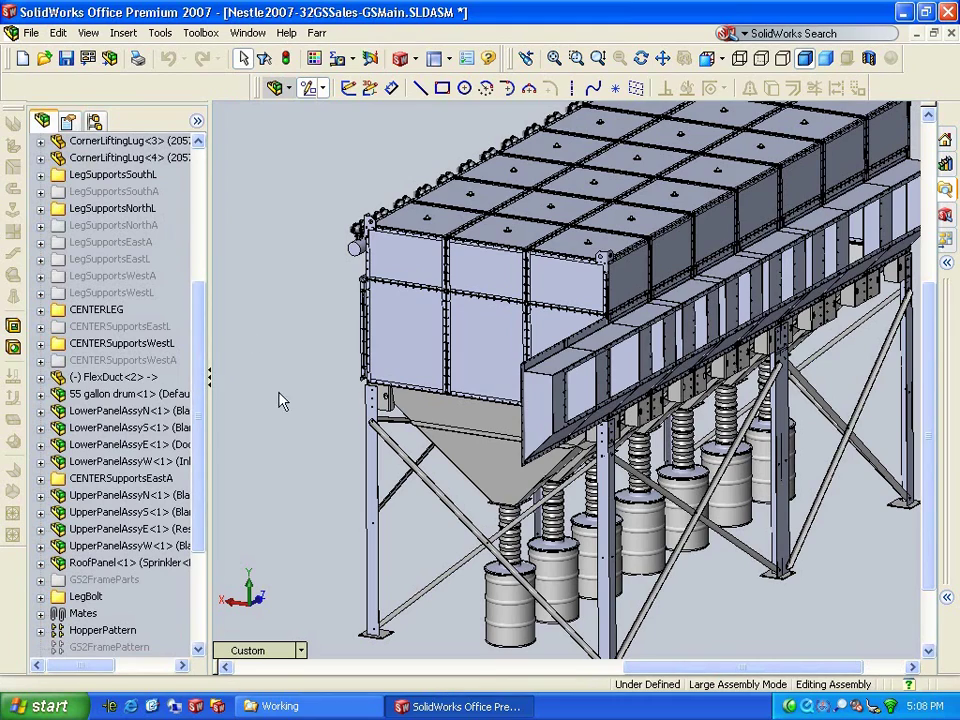
- Edit LowerPanelPatternW to skip its second, third, fifth and sixth instances, keeping one inlet panel per three modules
{"action": "middle_click_drag", "start_coordinate": [248, 344], "coordinate": [343, 321]}
{"action": "mouse_move", "coordinate": [463, 410]}
{"action": "middle_mouse_down"}
{"action": "mouse_move", "coordinate": [491, 409]}
{"action": "mouse_move", "coordinate": [476, 410]}
{"action": "middle_mouse_up"}
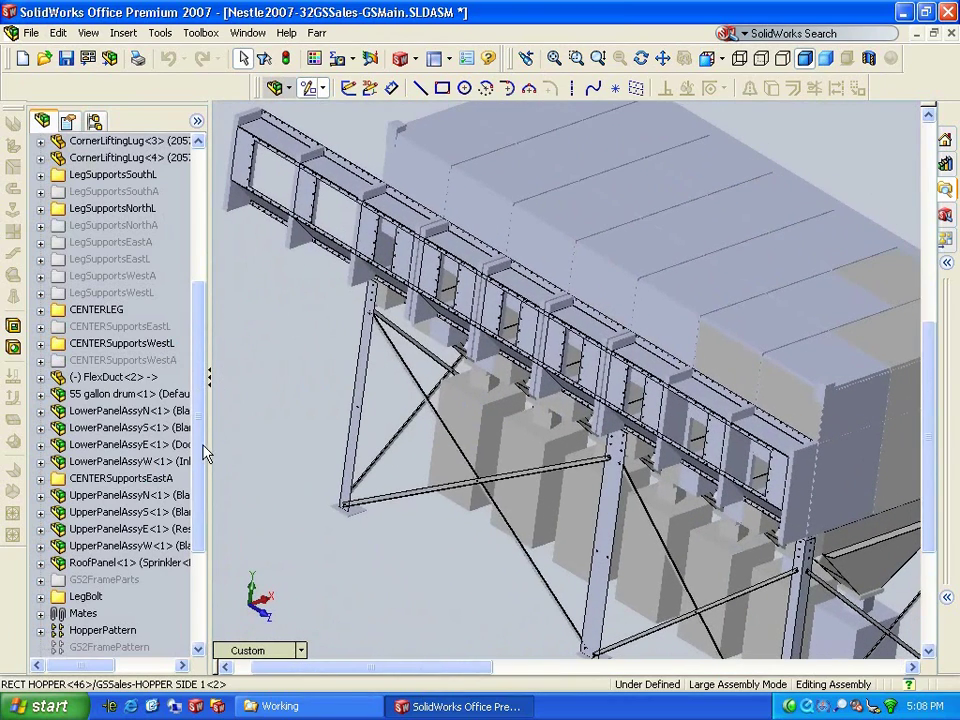
{"action": "scroll", "coordinate": [160, 420], "scroll_direction": "down", "scroll_amount": 4}
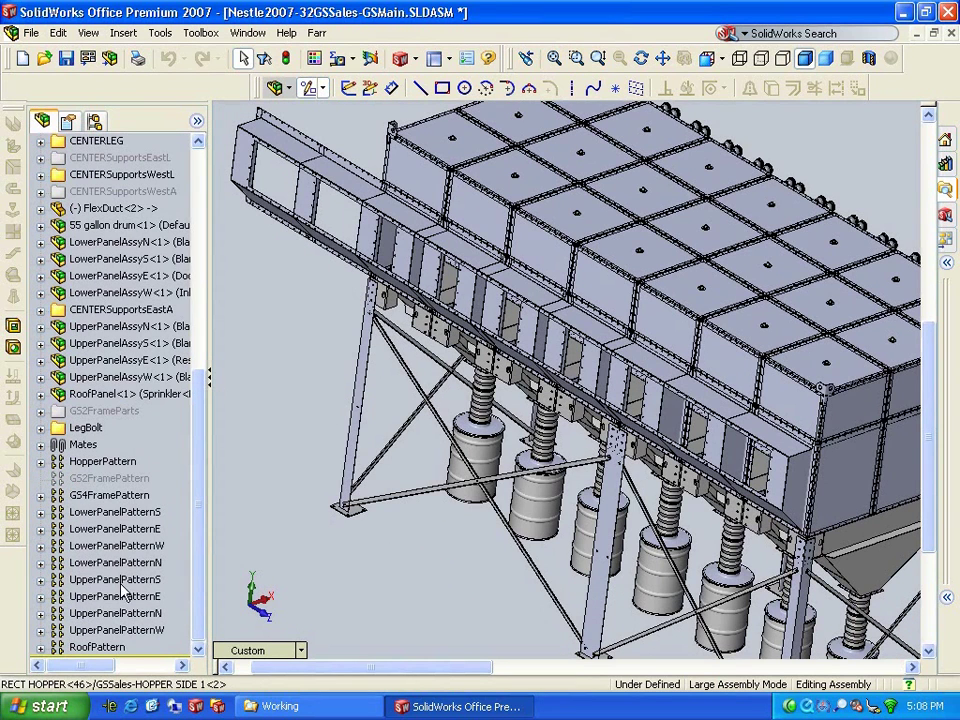
{"action": "right_click", "coordinate": [62, 545]}
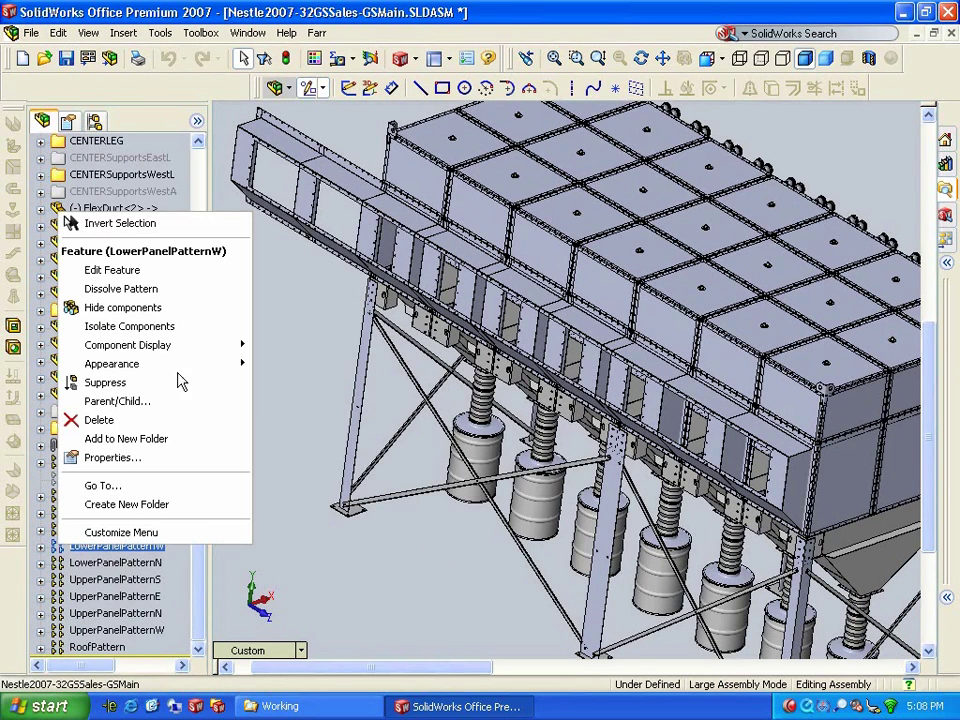
{"action": "left_click", "coordinate": [112, 270]}
{"action": "left_click", "coordinate": [141, 579]}
{"action": "left_click", "coordinate": [645, 402]}
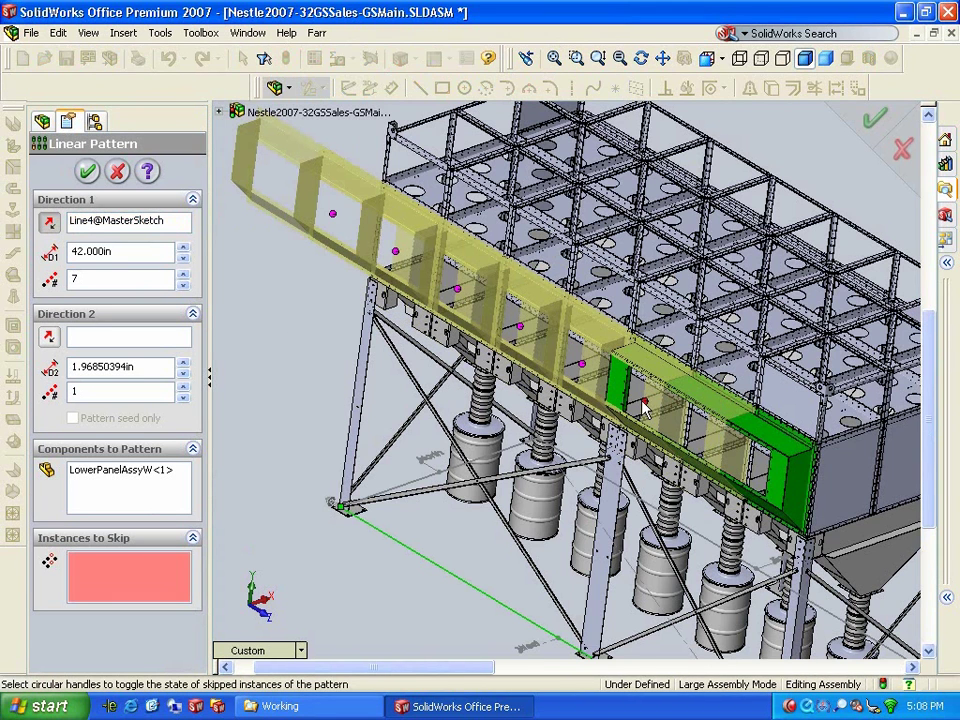
{"action": "left_click", "coordinate": [582, 365]}
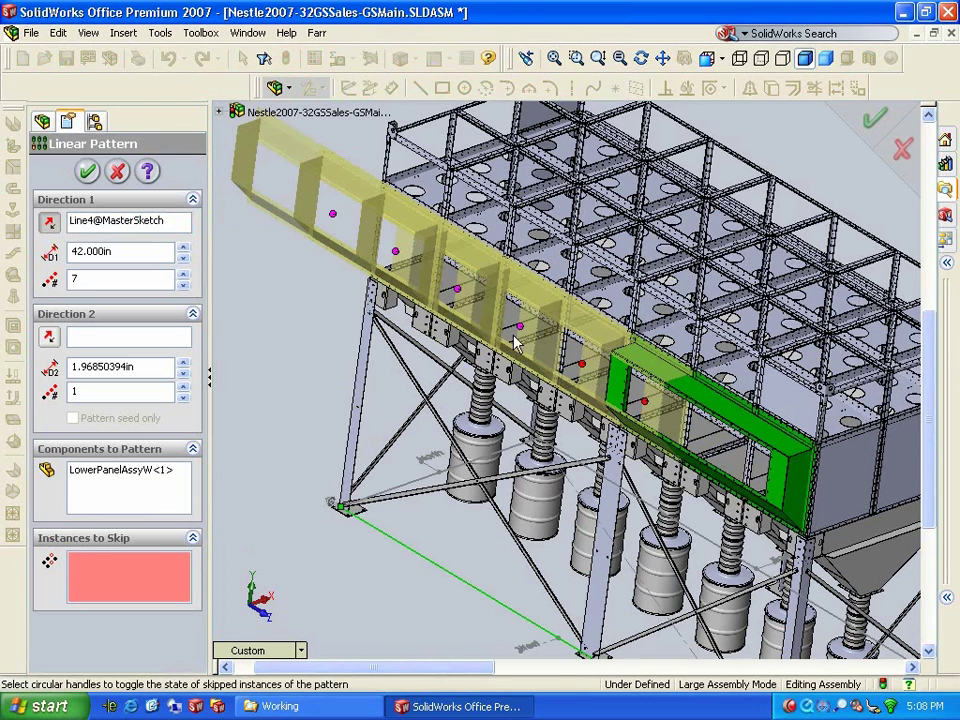
{"action": "left_click", "coordinate": [396, 254]}
{"action": "left_click", "coordinate": [312, 245]}
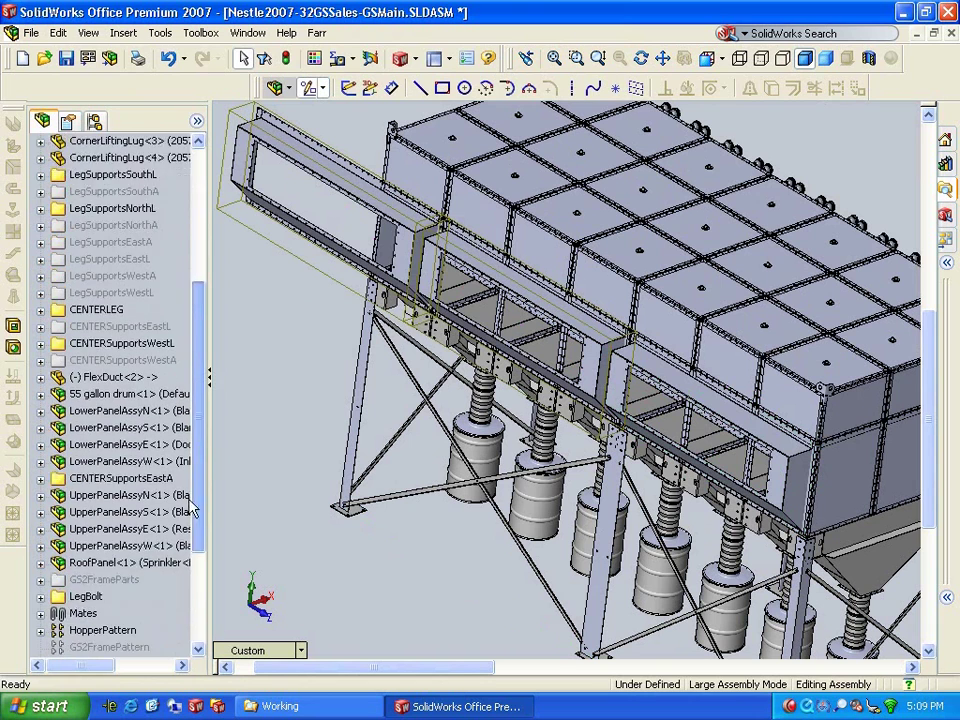
- Set the last LowerPanelPatternW instance, LowerPanelAssyW<46>, to use the named configuration Blank
{"action": "left_click", "coordinate": [41, 546]}
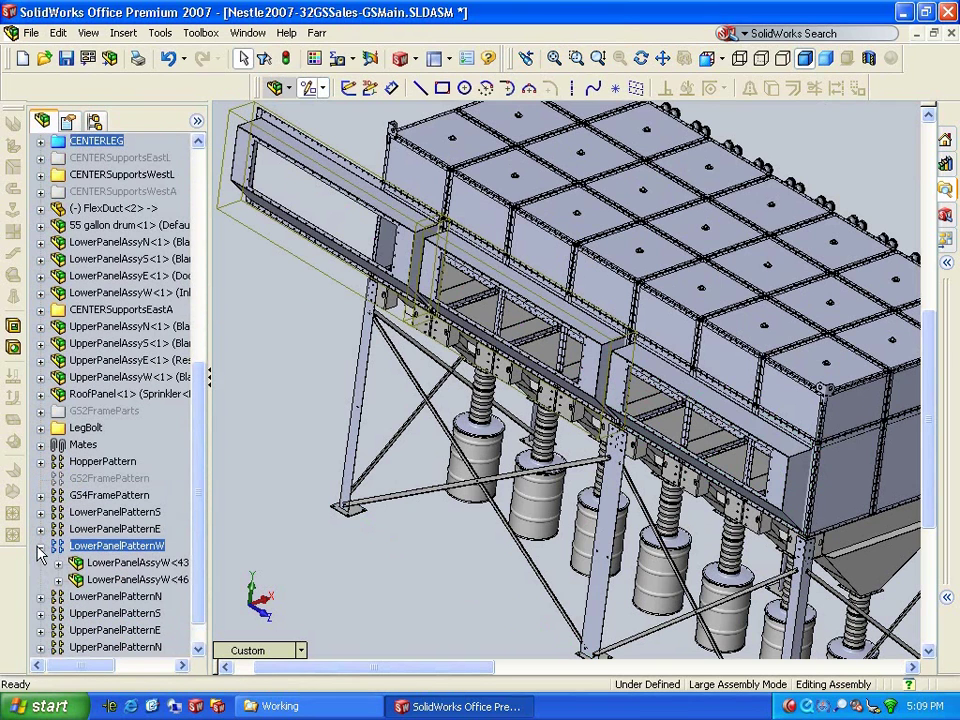
{"action": "left_click", "coordinate": [100, 580]}
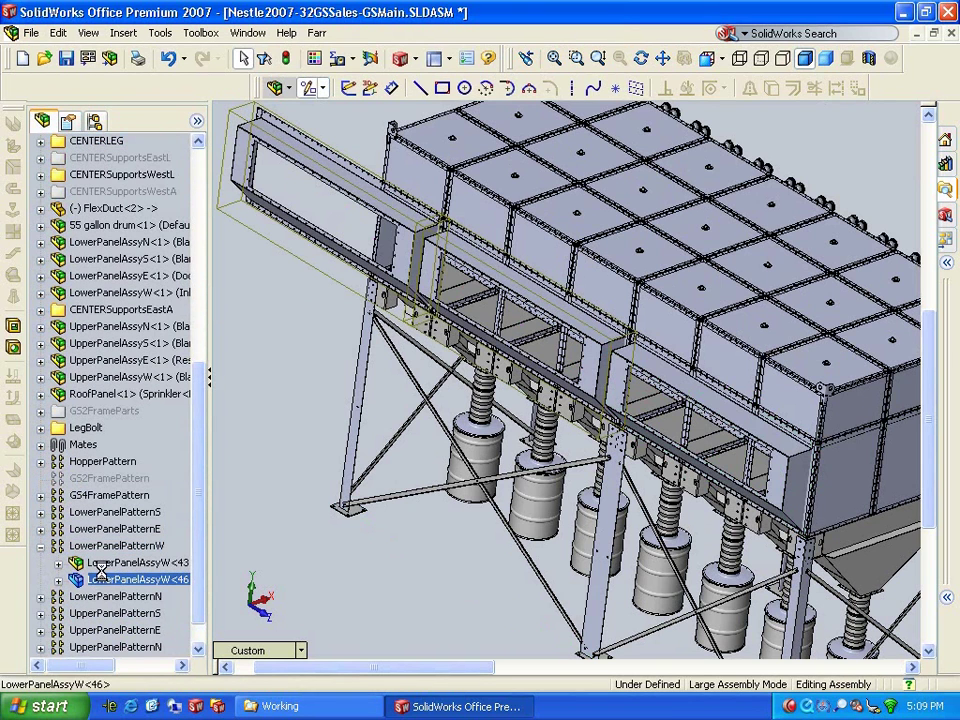
{"action": "right_click", "coordinate": [100, 580]}
{"action": "left_click", "coordinate": [184, 475]}
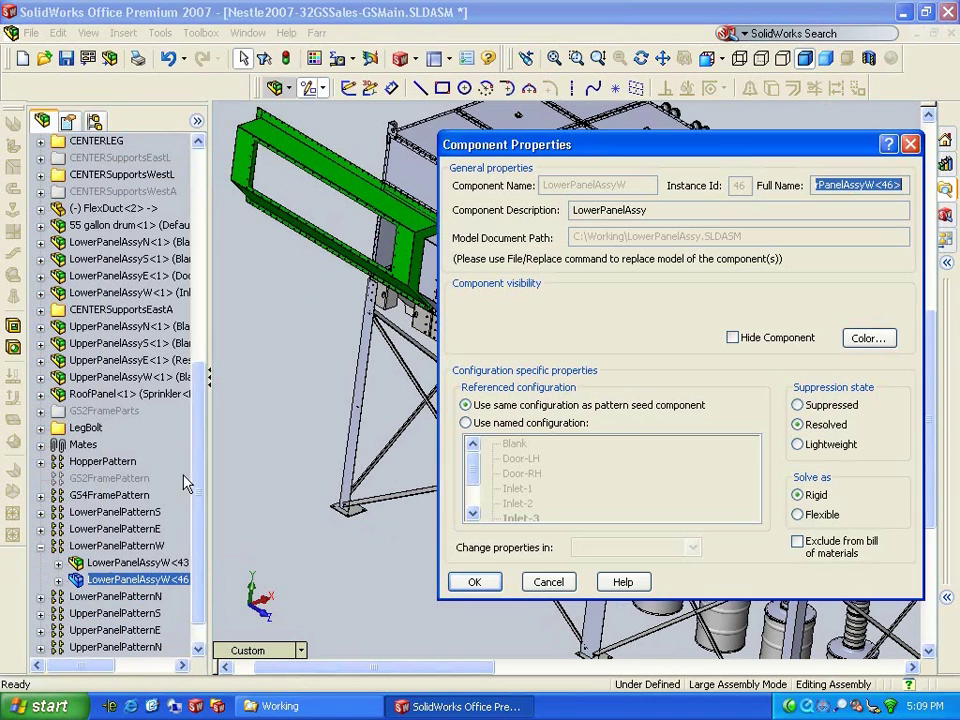
{"action": "left_click", "coordinate": [465, 423]}
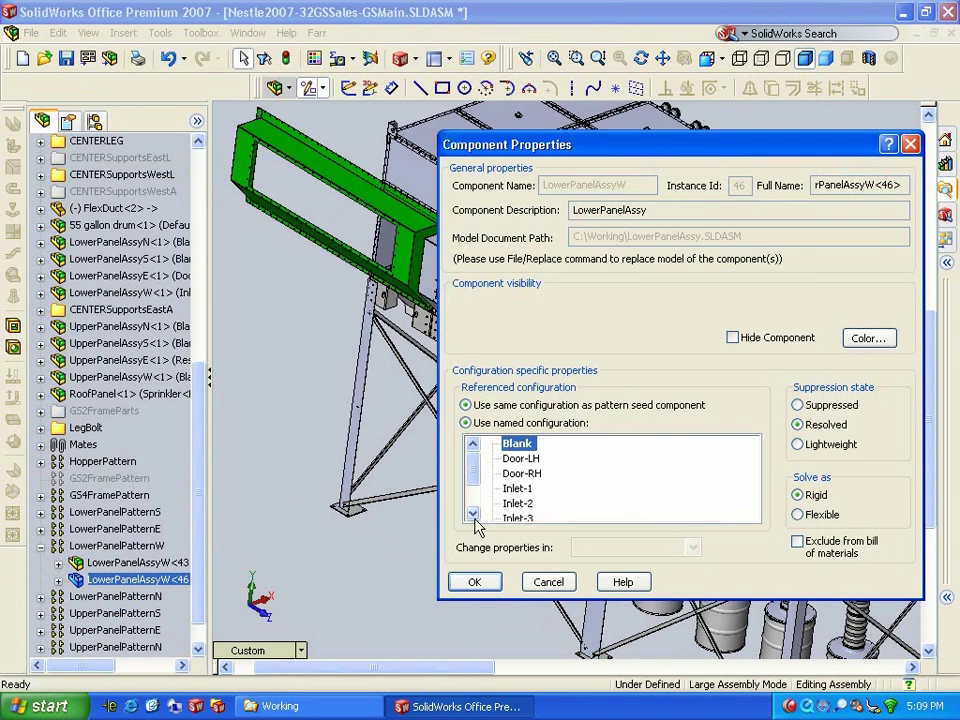
{"action": "left_click", "coordinate": [474, 583]}
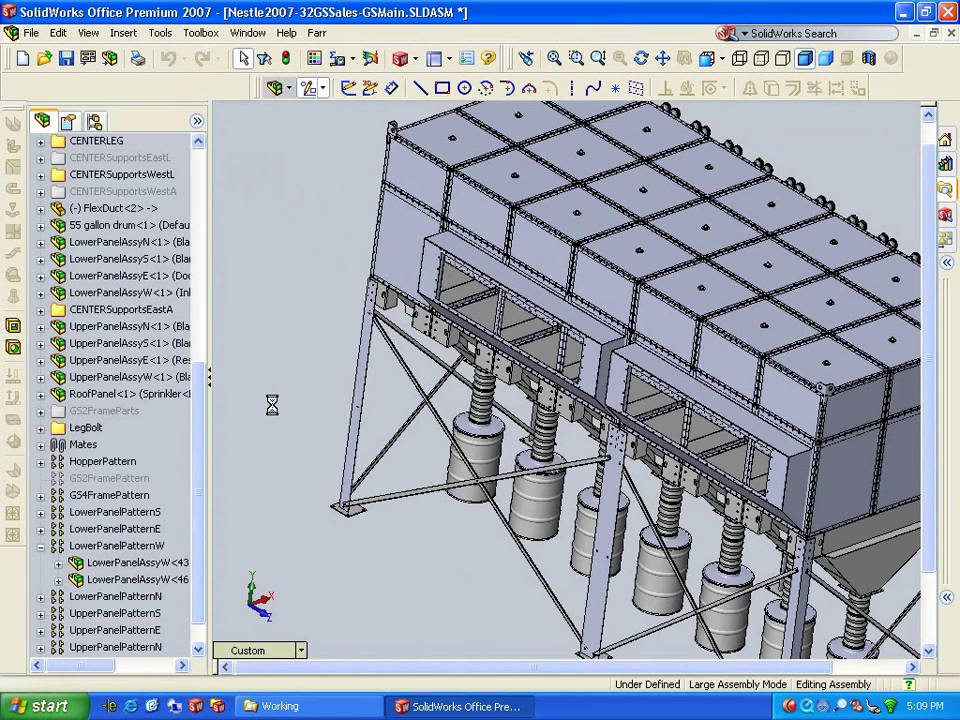
- Change all four CornerLiftingLug components to the configuration 206330 "Large Lifting Lug"
{"action": "left_click_drag", "start_coordinate": [203, 377], "coordinate": [200, 205]}
{"action": "left_click", "coordinate": [125, 310]}
{"action": "left_click", "coordinate": [117, 360], "text": "shift"}
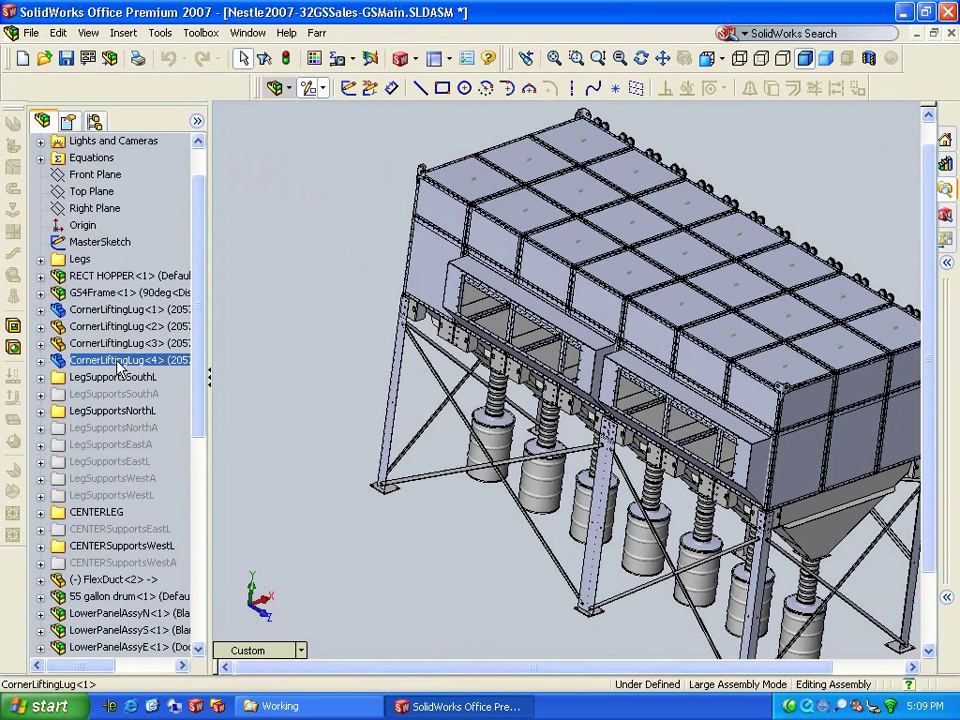
{"action": "right_click", "coordinate": [130, 362]}
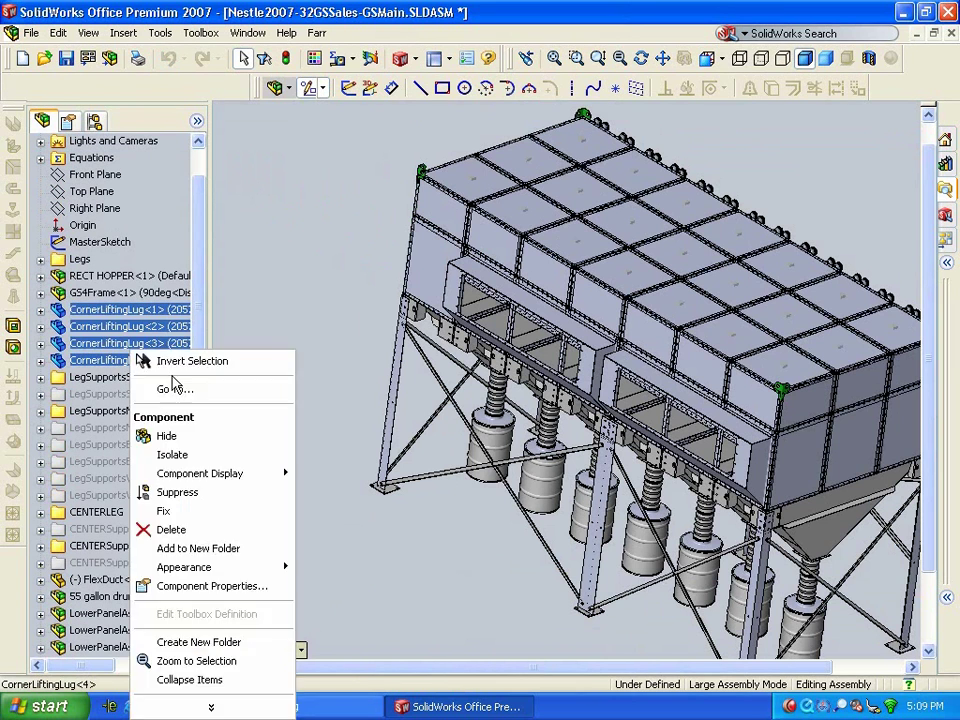
{"action": "left_click", "coordinate": [196, 585]}
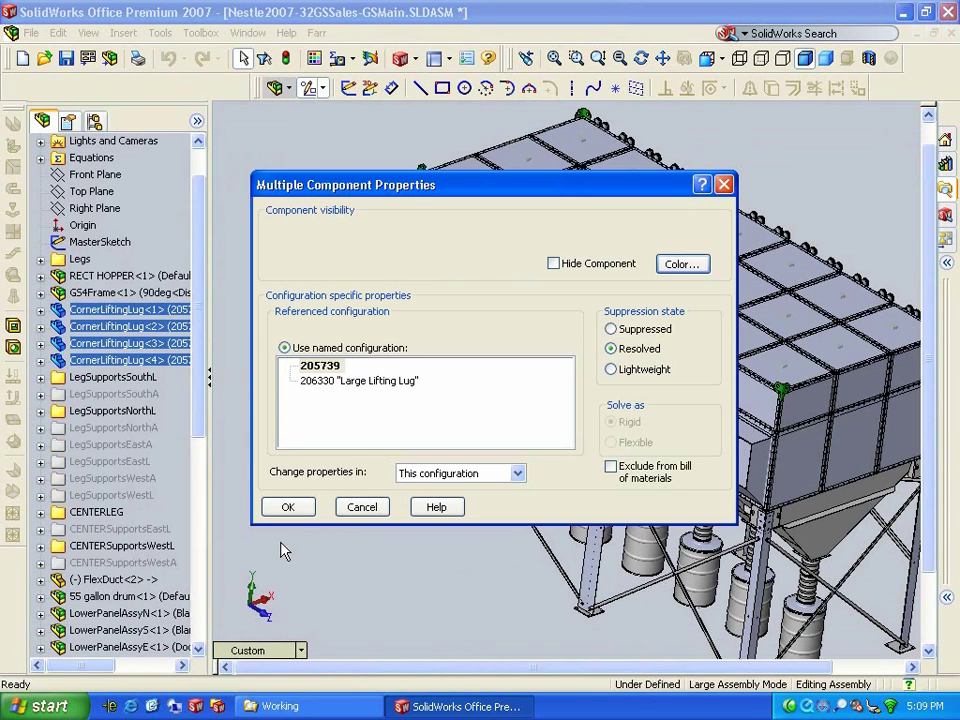
{"action": "left_click", "coordinate": [338, 384]}
{"action": "left_click", "coordinate": [369, 595]}
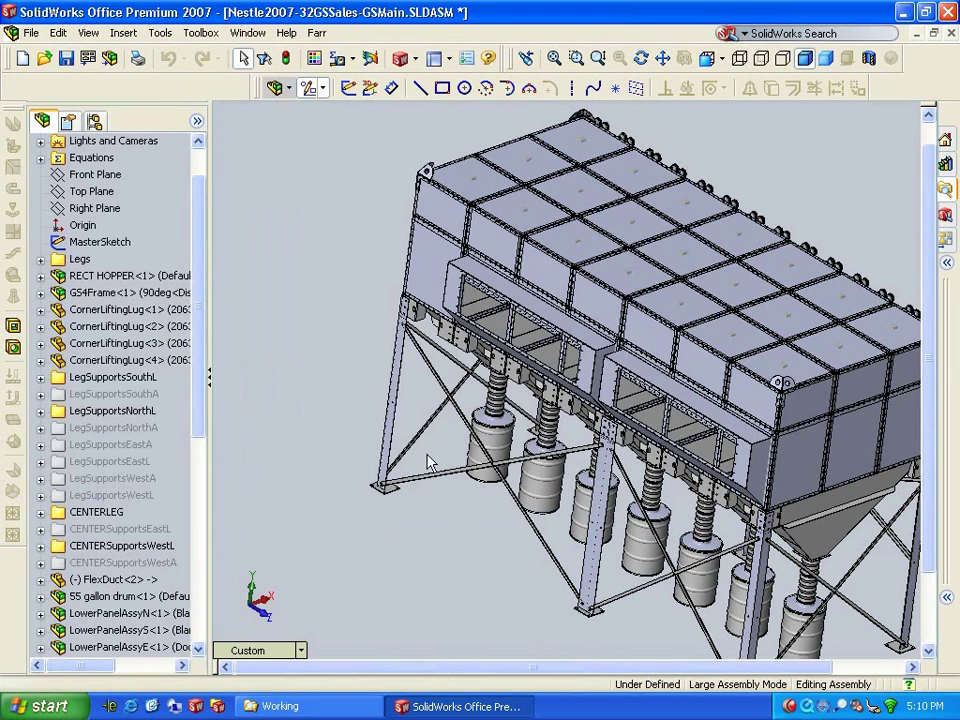
- Set the third UpperPanelPatternW instance, UpperPanelAssyW<29>, to use the named configuration Blank Lug
{"action": "scroll", "coordinate": [178, 292], "scroll_direction": "down", "scroll_amount": 8}
{"action": "left_click", "coordinate": [40, 512]}
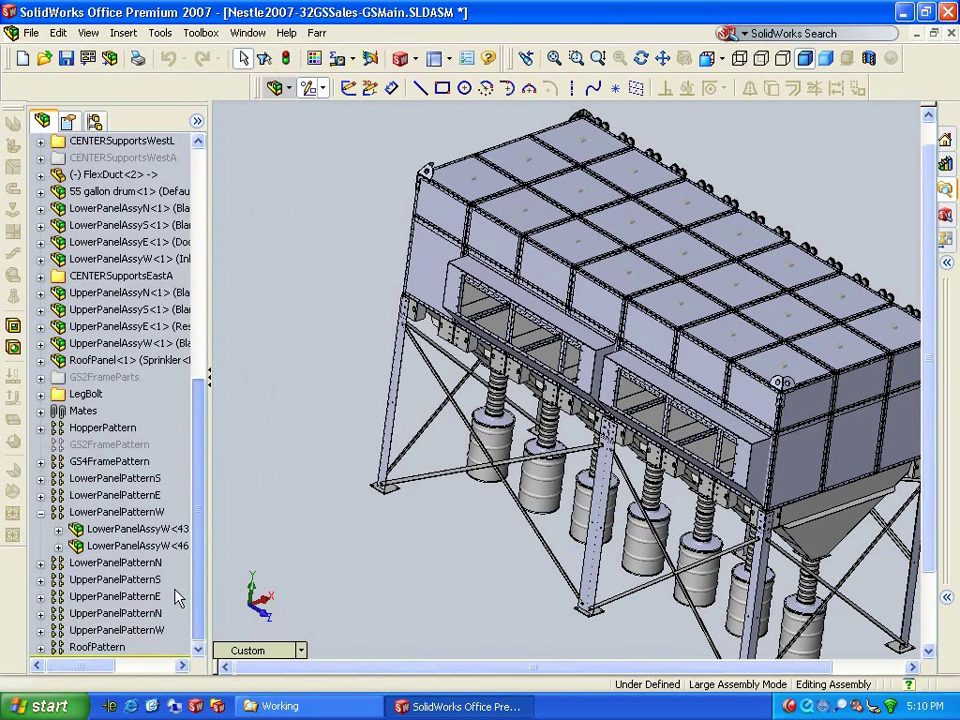
{"action": "left_click", "coordinate": [41, 512]}
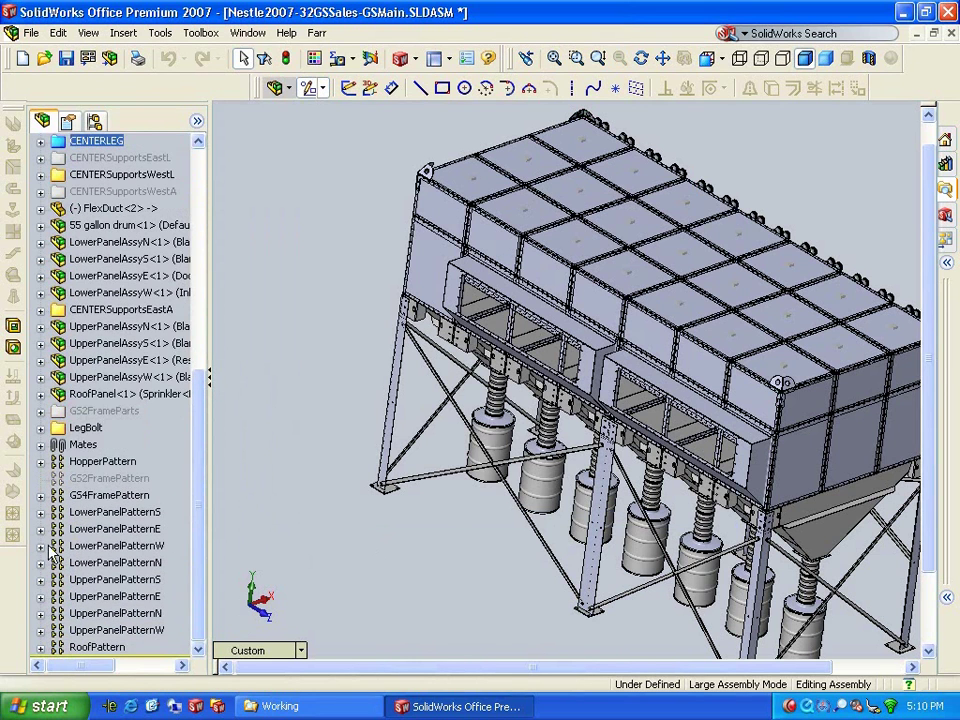
{"action": "left_click", "coordinate": [41, 630]}
{"action": "left_click", "coordinate": [112, 613]}
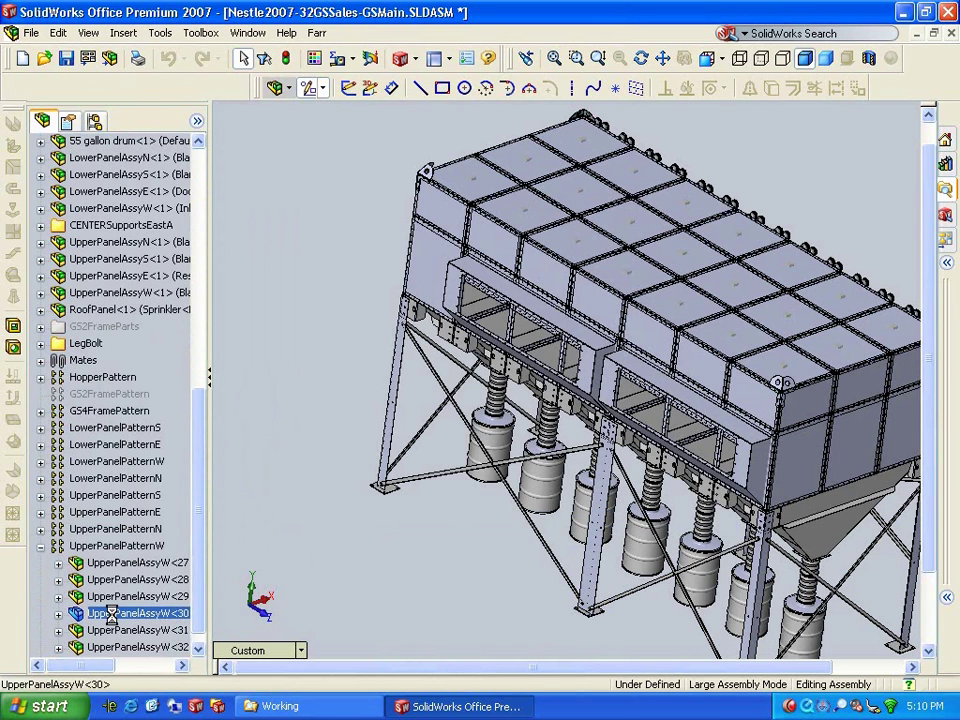
{"action": "left_click", "coordinate": [113, 597]}
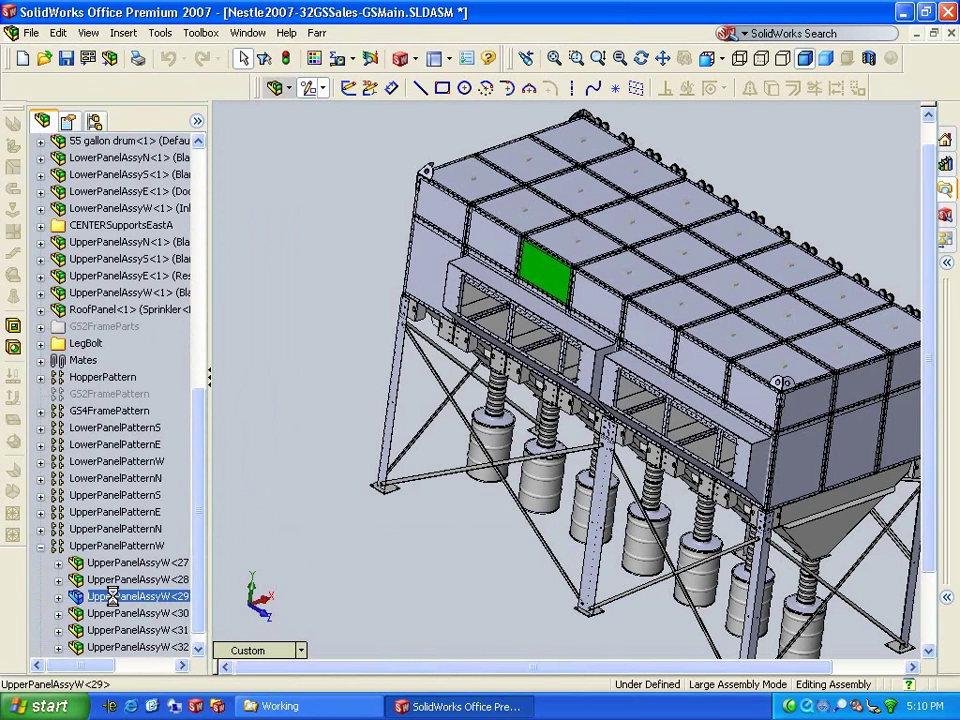
{"action": "right_click", "coordinate": [113, 597]}
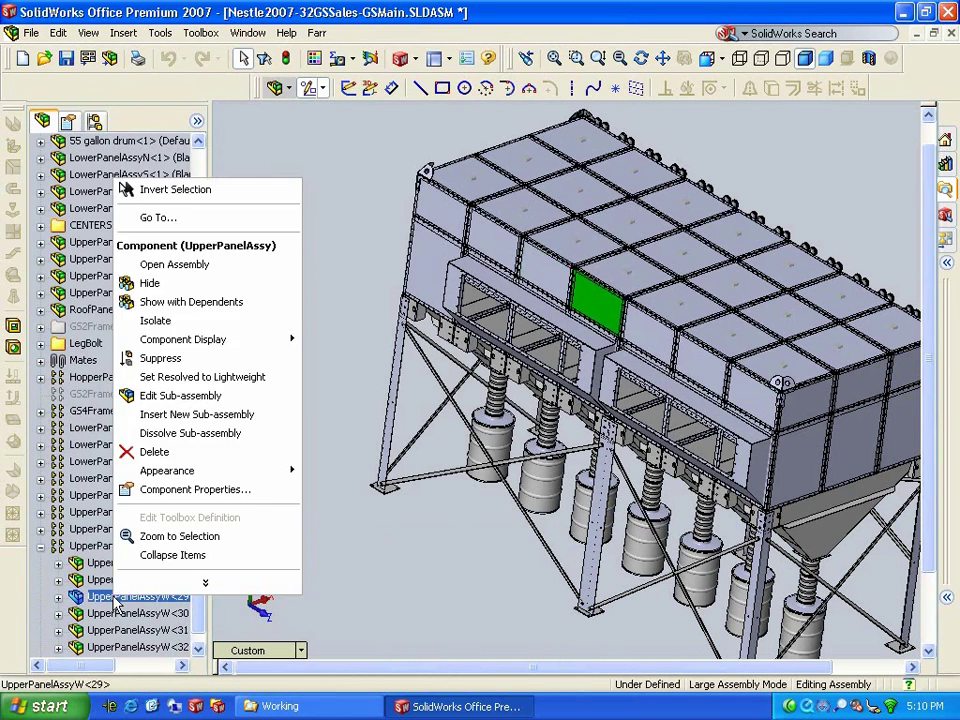
{"action": "left_click", "coordinate": [195, 490]}
{"action": "left_click", "coordinate": [466, 422]}
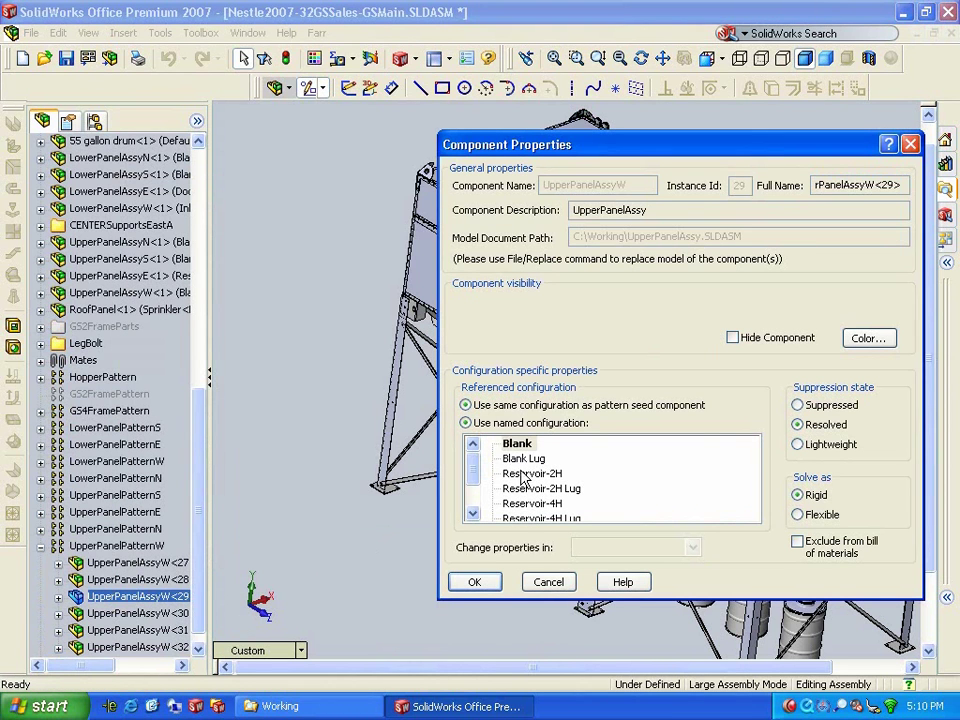
{"action": "left_click", "coordinate": [522, 459]}
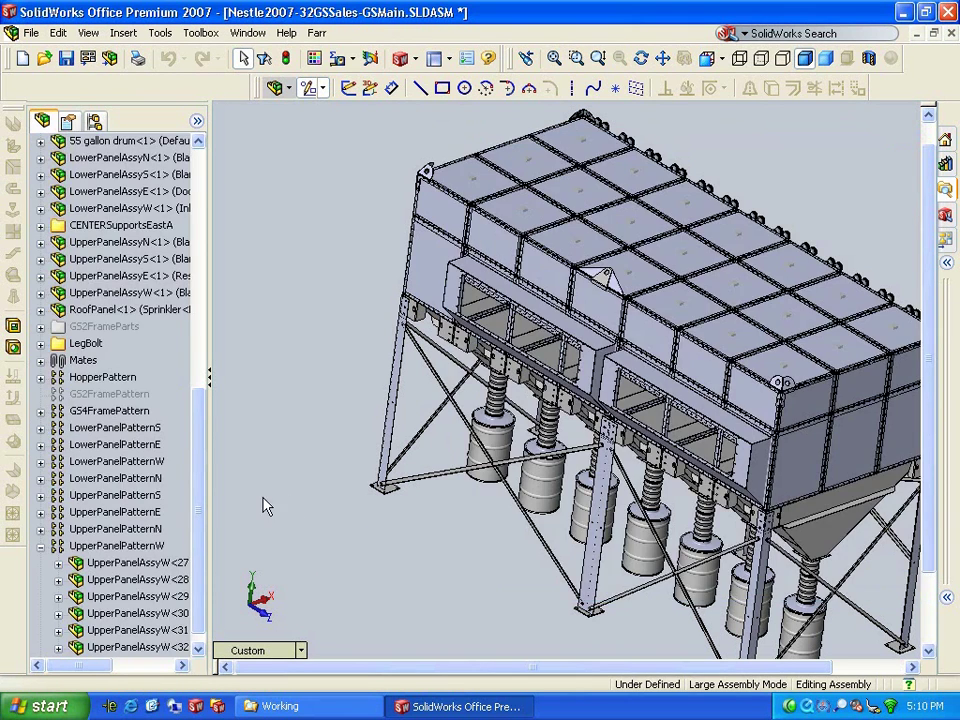
- Set the matching middle panel in UpperPanelPatternE, UpperPanelAssyE<29>, to use the named configuration Reservoir-4H Lug
{"action": "left_click", "coordinate": [40, 511]}
{"action": "middle_click_drag", "start_coordinate": [457, 614], "coordinate": [321, 557]}
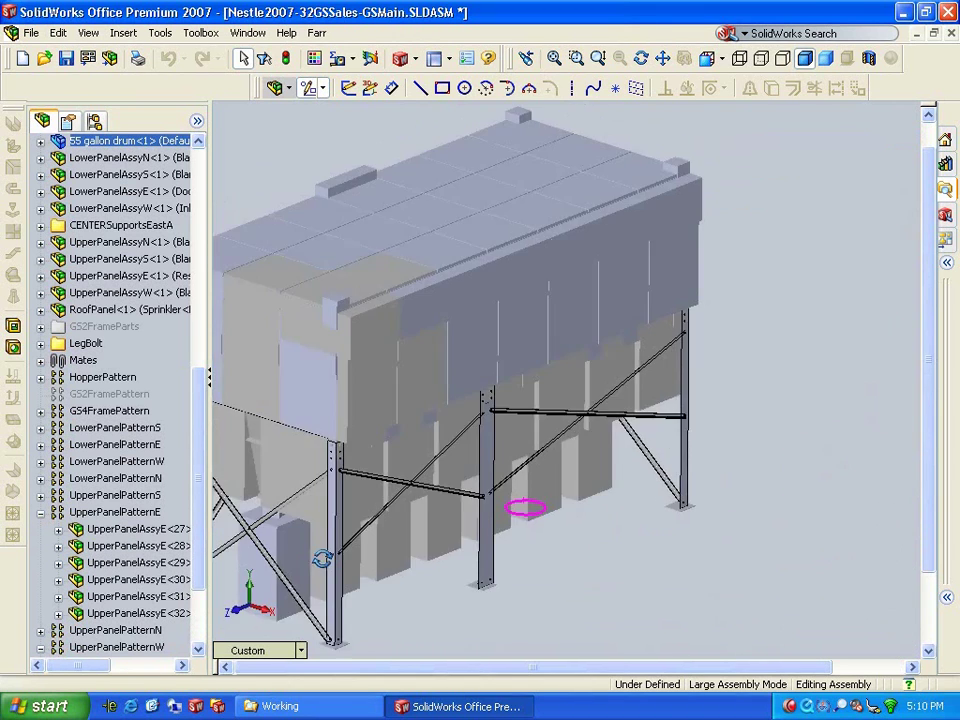
{"action": "left_click", "coordinate": [128, 566]}
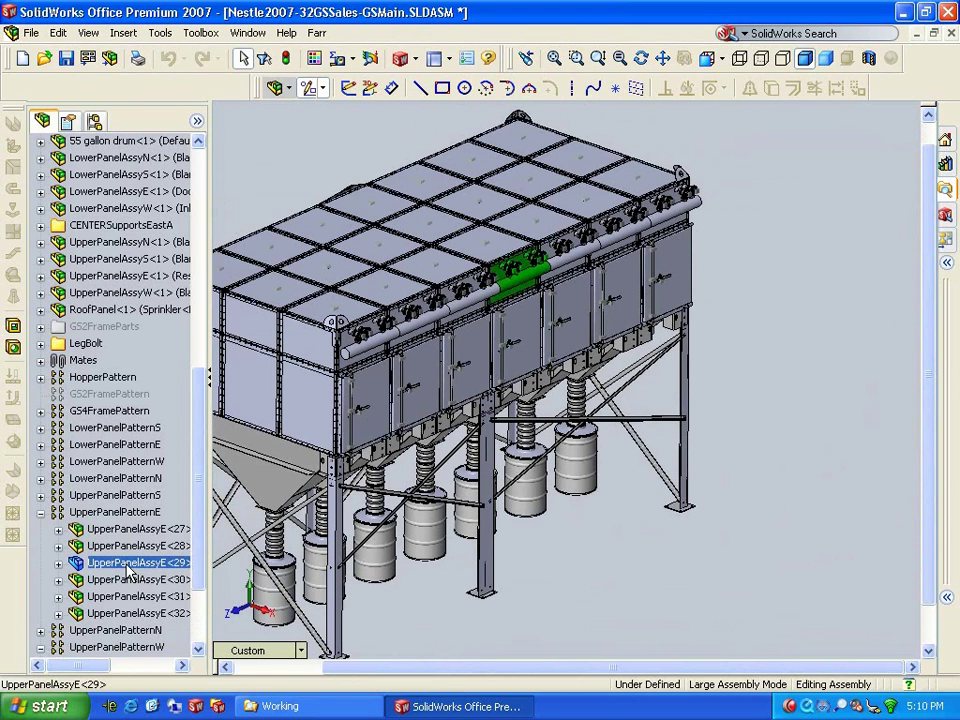
{"action": "right_click", "coordinate": [128, 566]}
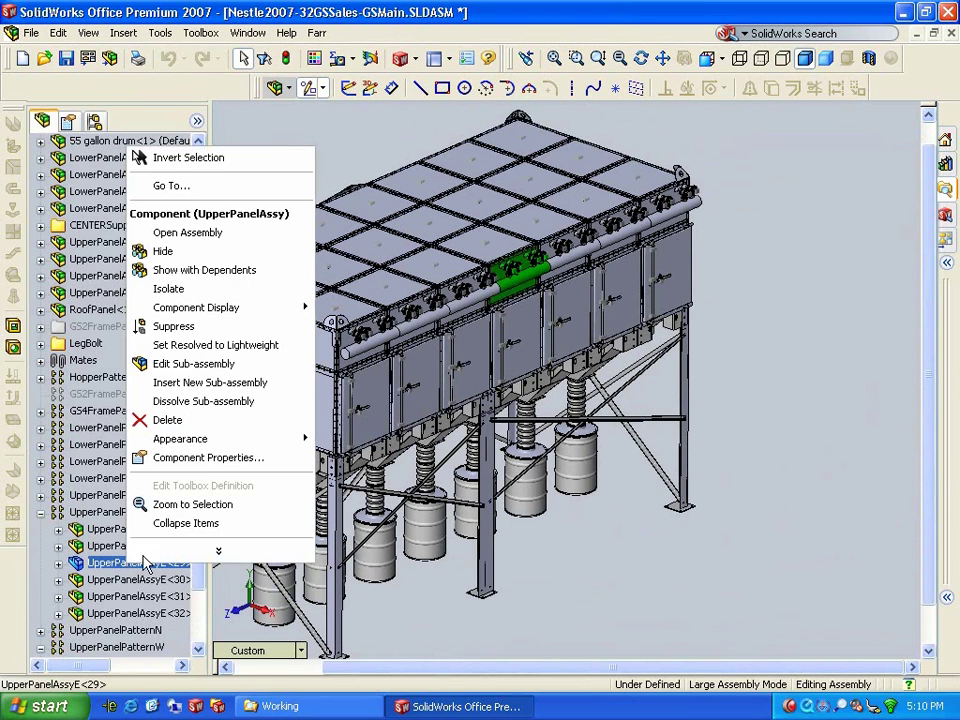
{"action": "left_click", "coordinate": [200, 458]}
{"action": "left_click", "coordinate": [465, 422]}
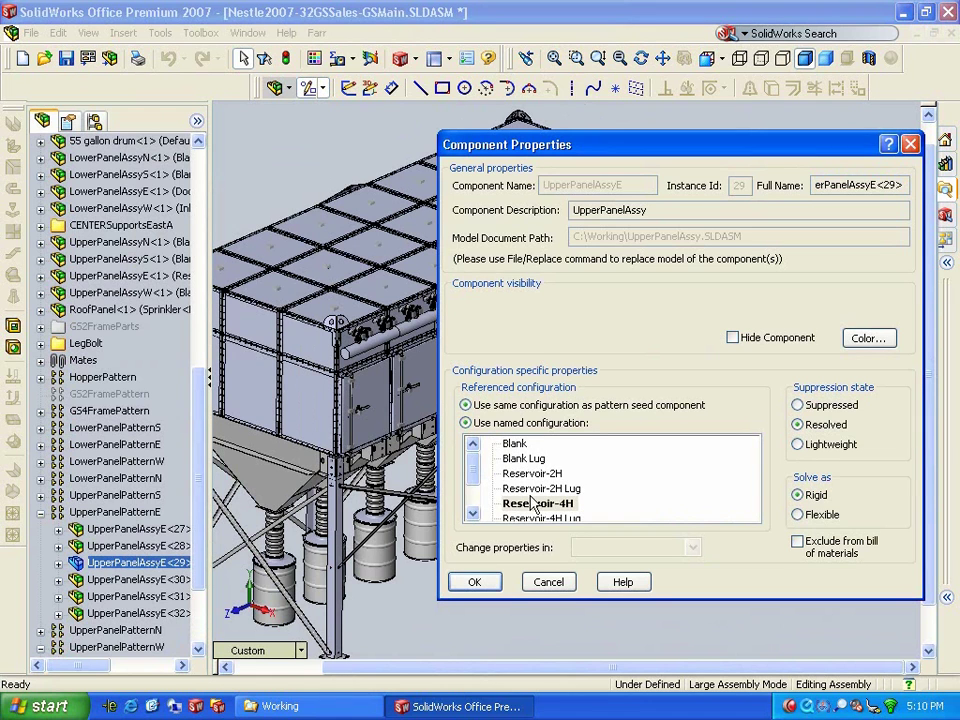
{"action": "left_click", "coordinate": [473, 505]}
{"action": "left_click", "coordinate": [520, 473]}
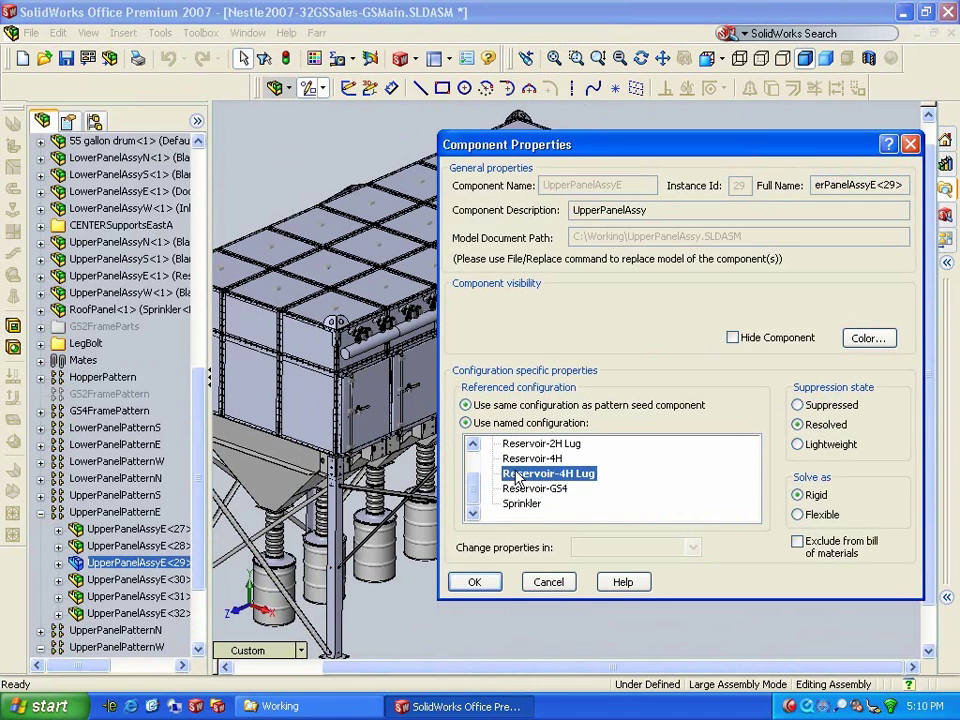
{"action": "left_click", "coordinate": [474, 581]}
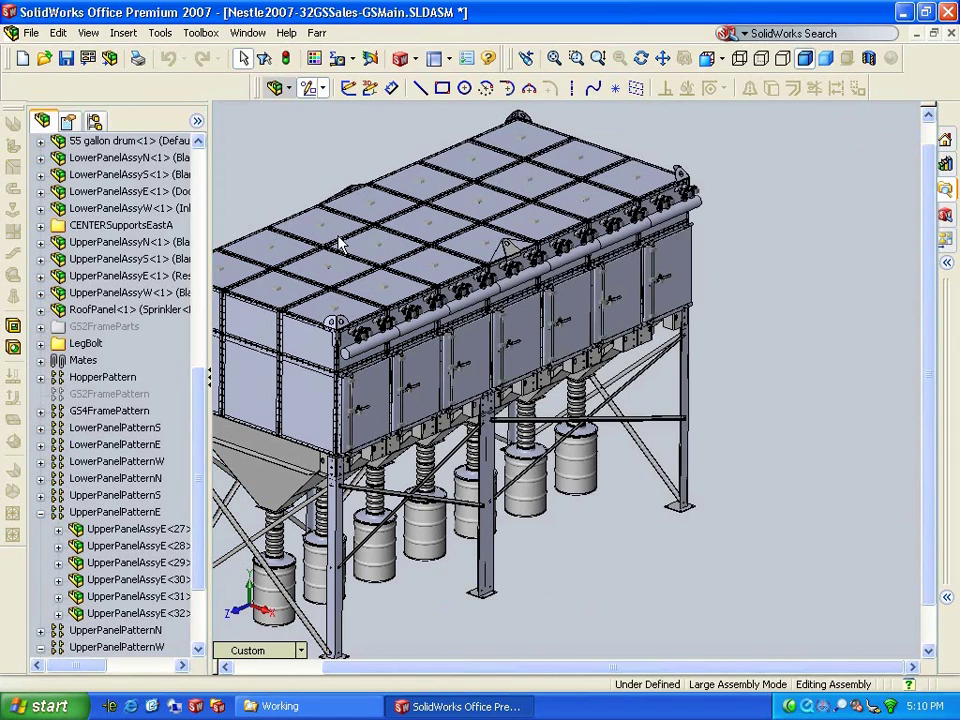
- Review the lifting lugs in the GSMain Sales Drawing and return to the GSMain assembly to examine its inlet side
{"action": "left_click", "coordinate": [248, 33]}
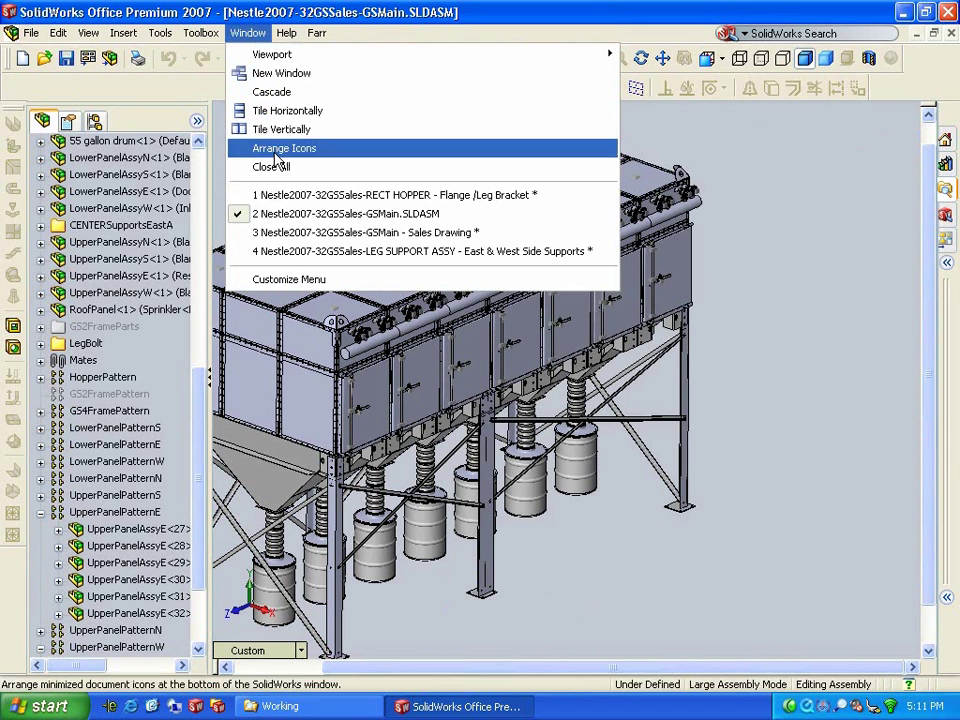
{"action": "left_click", "coordinate": [292, 233]}
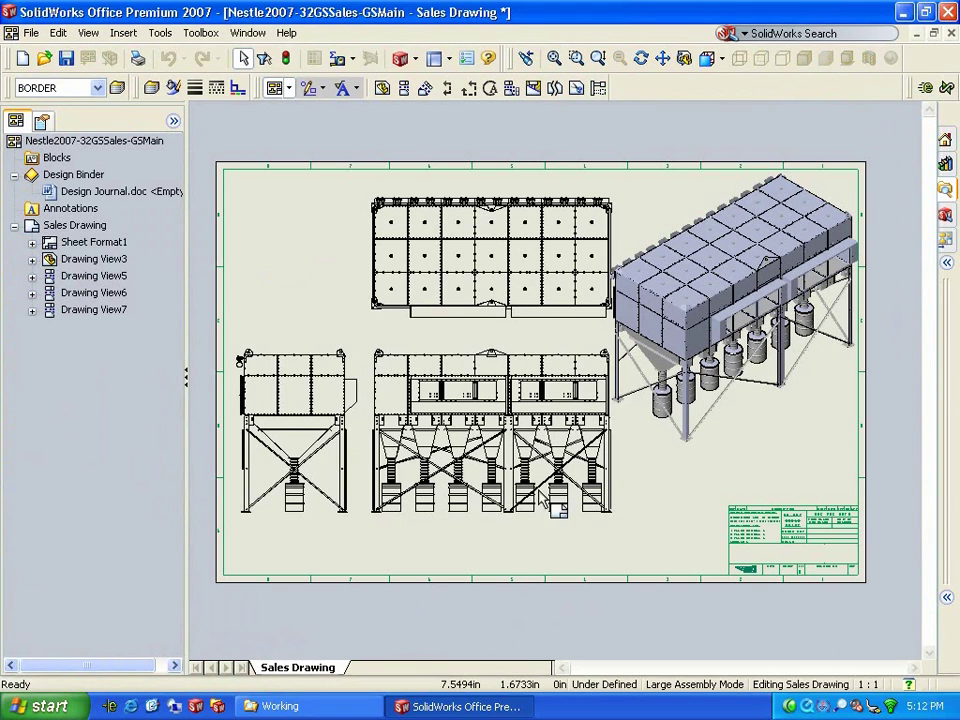
{"action": "left_click", "coordinate": [247, 32]}
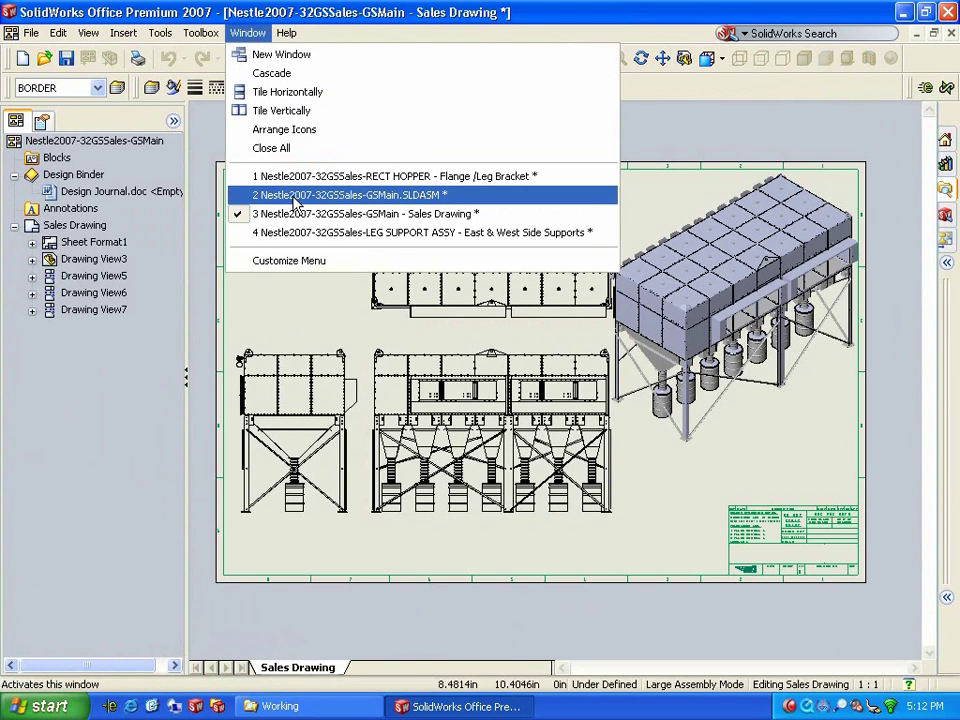
{"action": "left_click", "coordinate": [298, 195]}
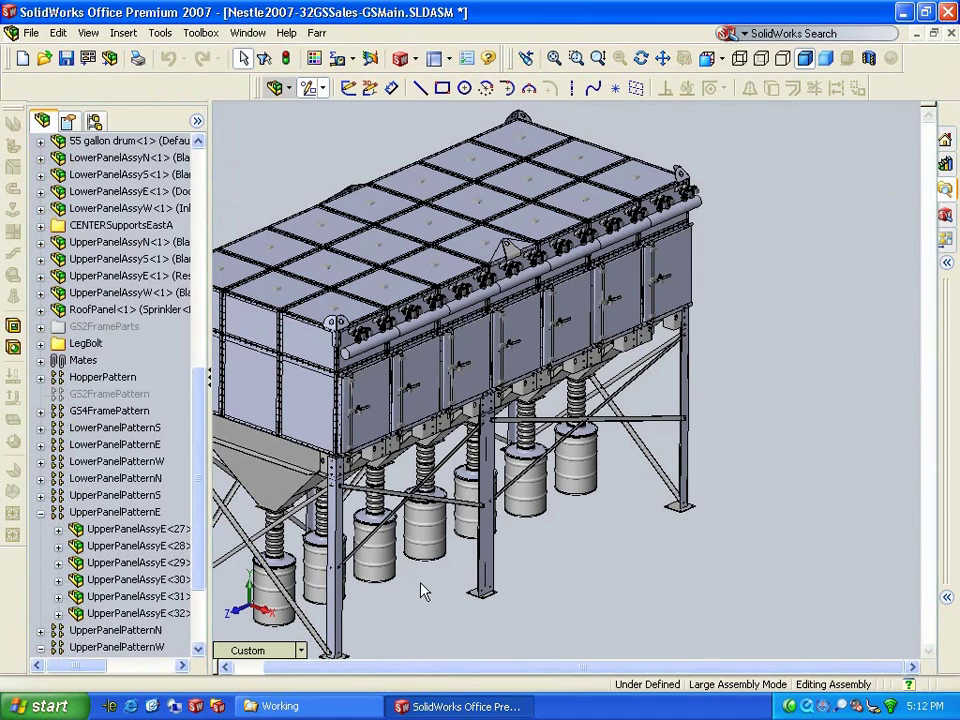
{"action": "scroll", "coordinate": [422, 590], "scroll_direction": "up", "scroll_amount": 5}
{"action": "middle_click_drag", "start_coordinate": [420, 585], "coordinate": [488, 606]}
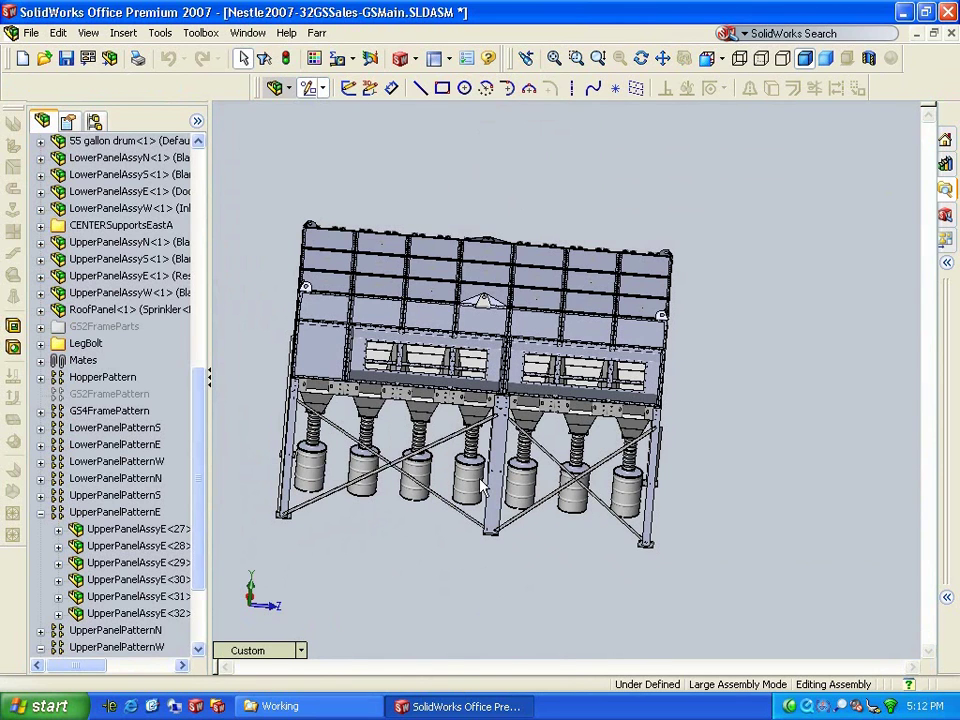